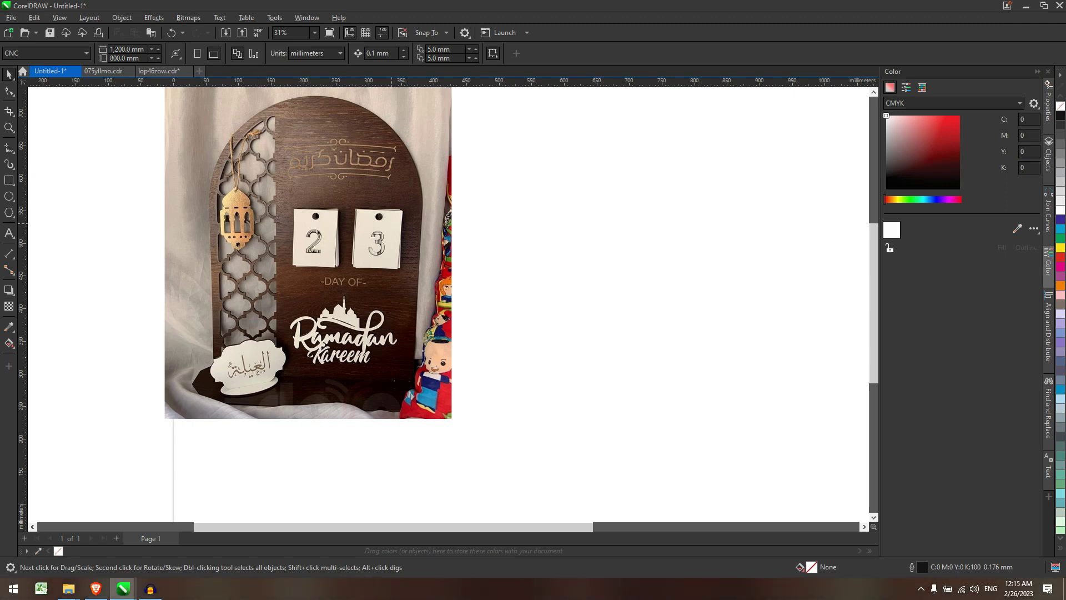
Step: Paste the copied 200 × 300 mm rectangle and position it beside the reference photo
scroll(436, 327, down, 2)
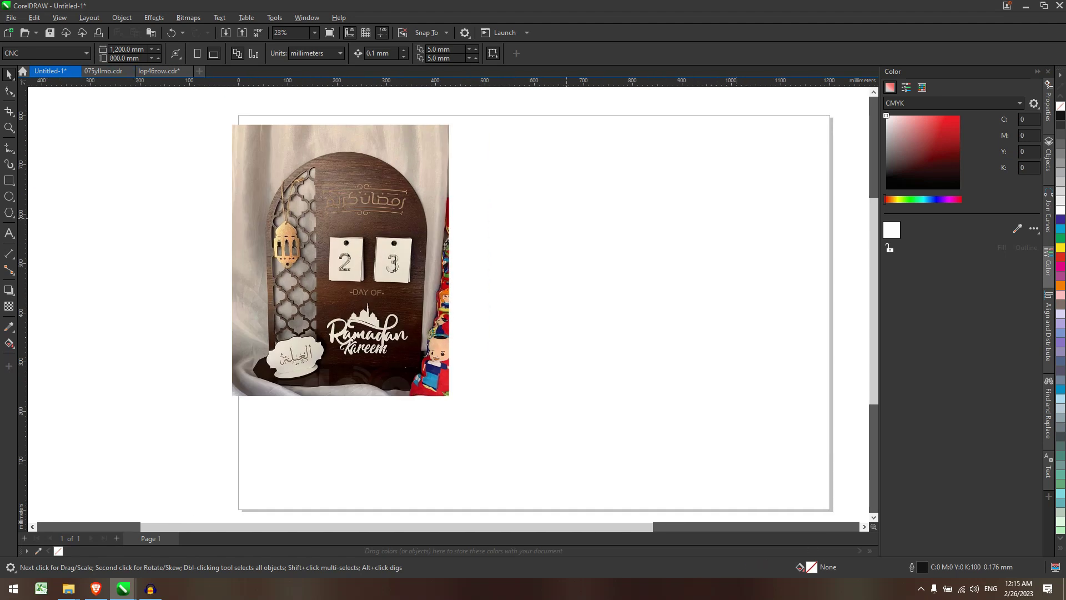
key(ctrl+v)
drag(582, 239, 604, 207)
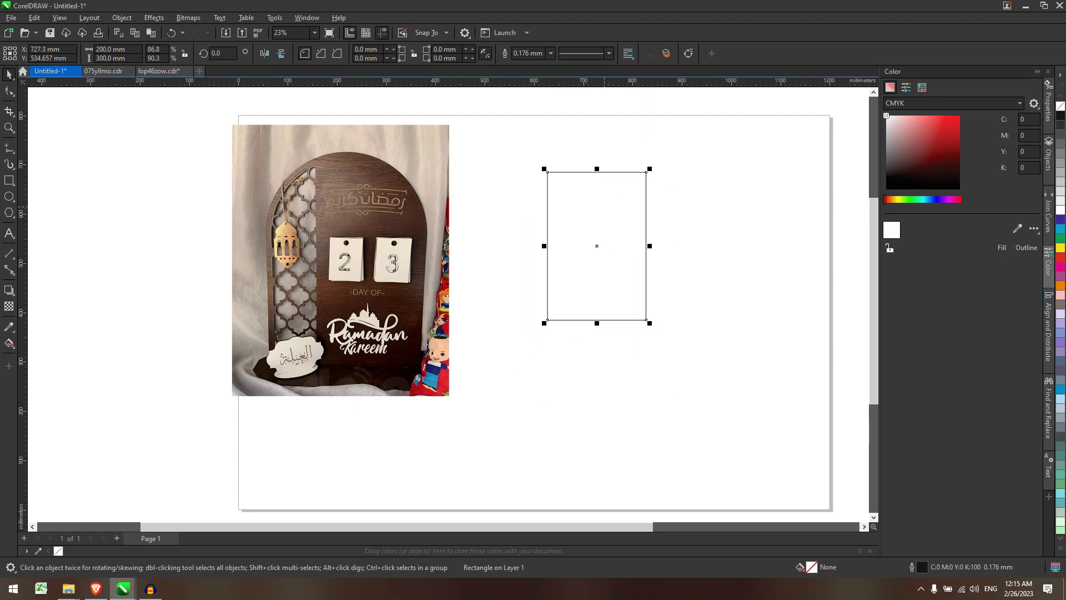
drag(604, 169, 604, 184)
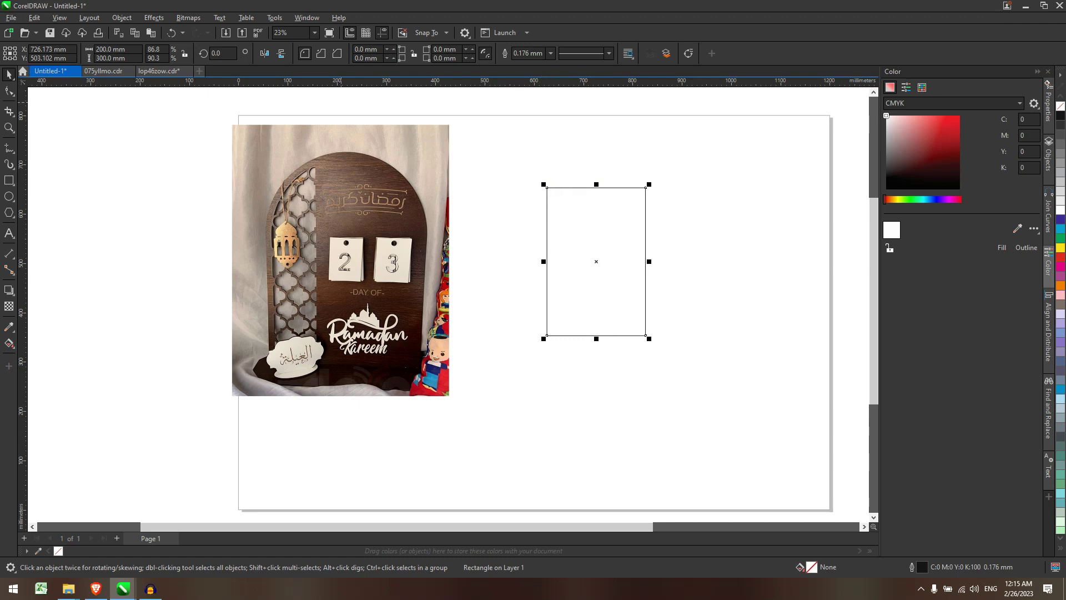
Step: Round both upper corners of the rectangle with a 100 mm radius to form an arch
double_click(360, 48)
text(100)
key(Return)
double_click(438, 49)
text(100)
key(Return)
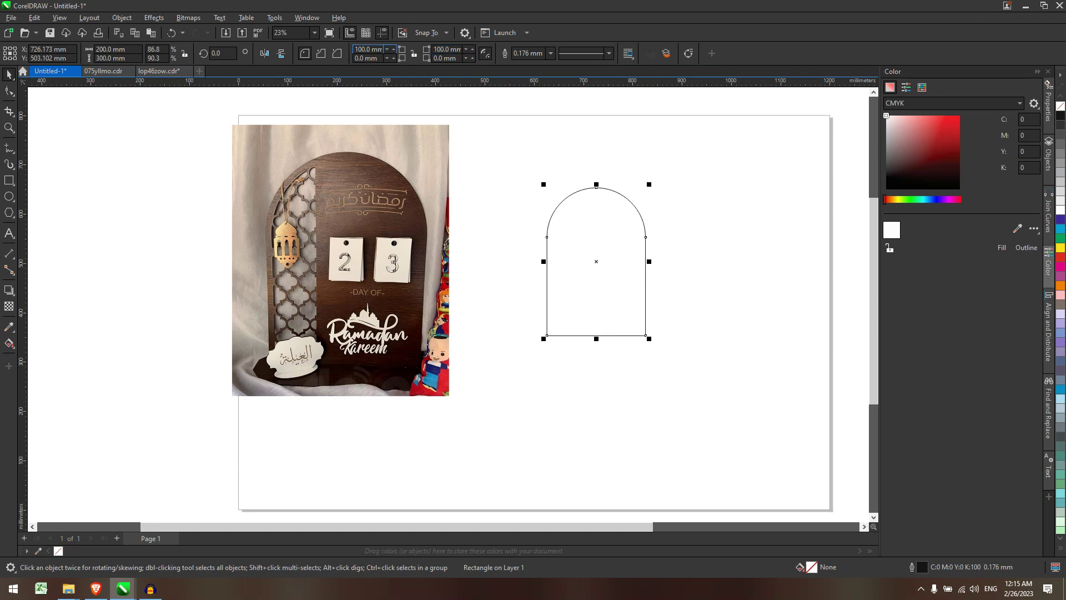
click(414, 54)
scroll(656, 232, up, 1)
scroll(657, 227, down, 1)
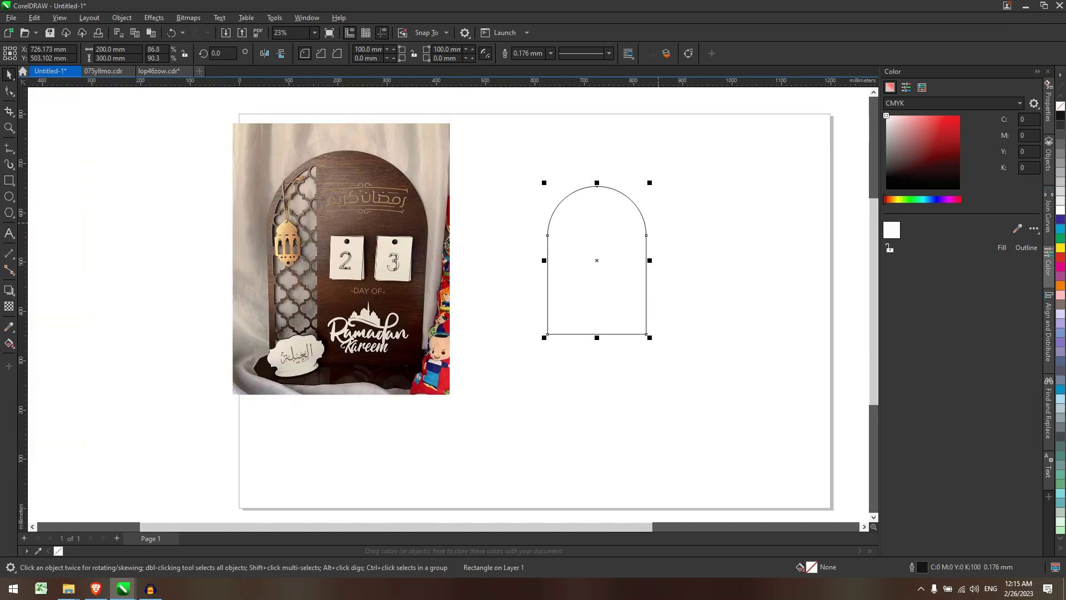
scroll(688, 212, up, 1)
key(Escape)
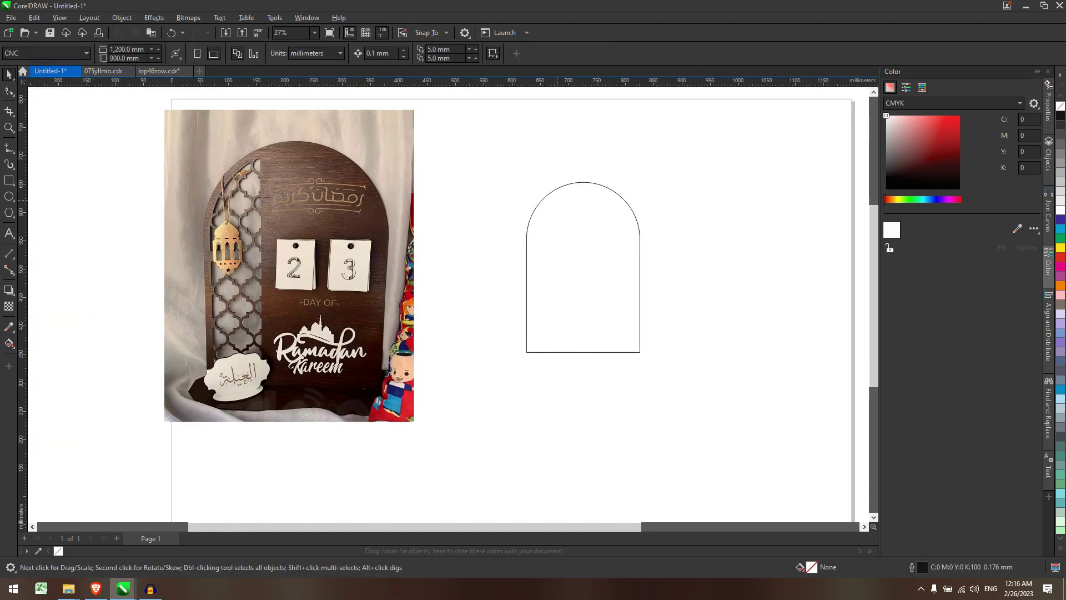
scroll(669, 173, up, 1)
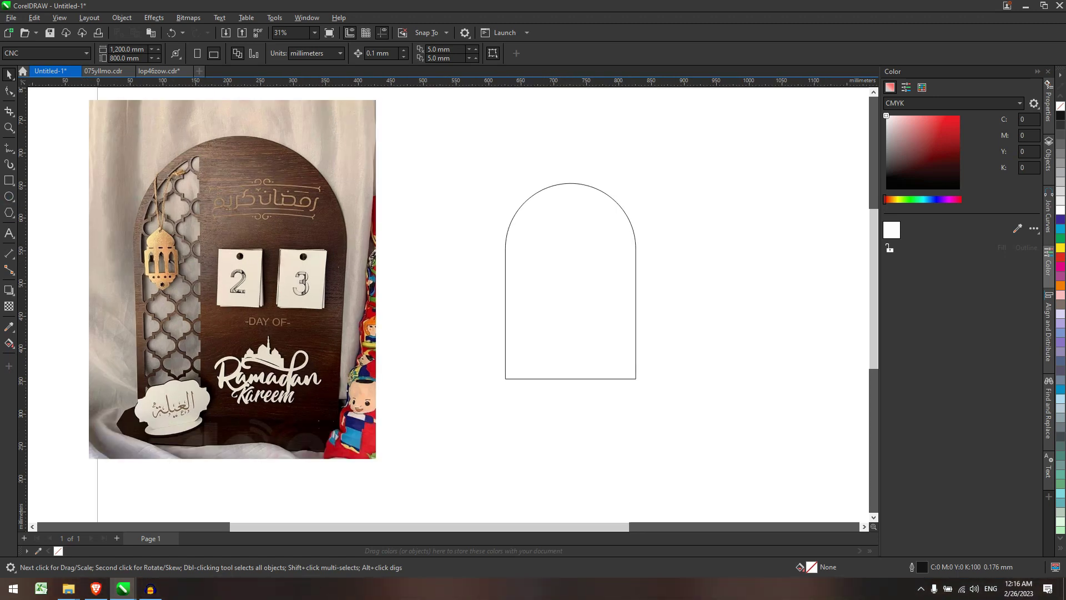
Step: Add a single inward contour to the arch and set its offset to 10 mm
click(9, 289)
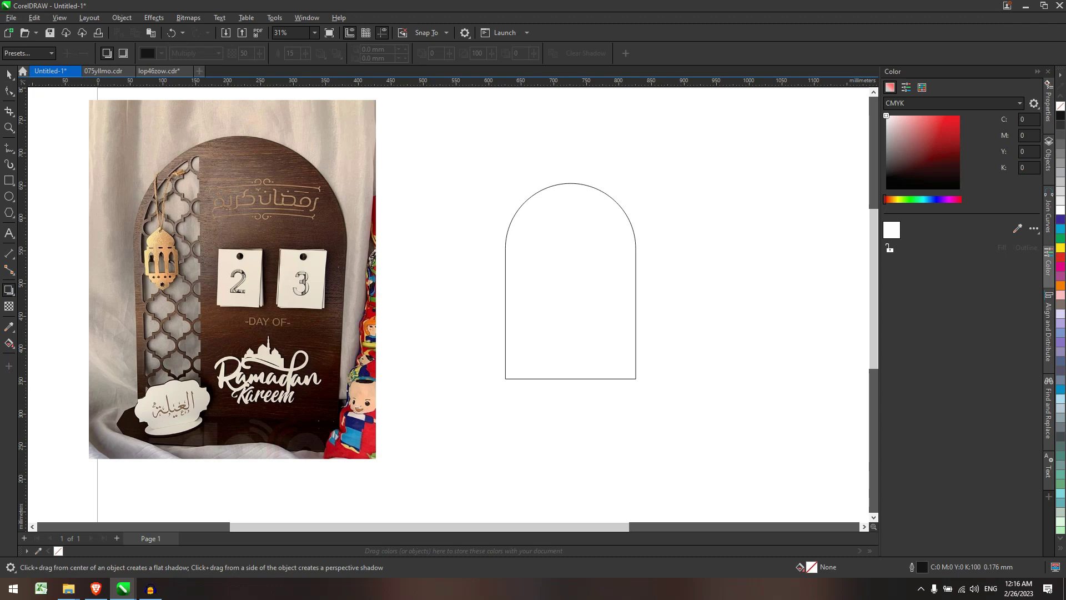
click(9, 289)
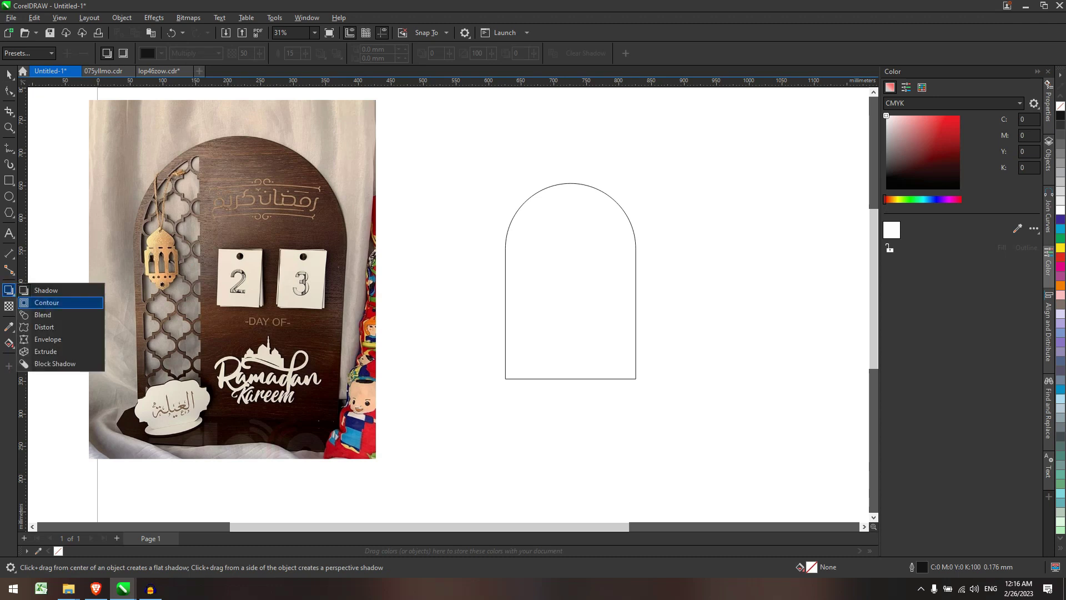
click(46, 302)
scroll(549, 185, up, 2)
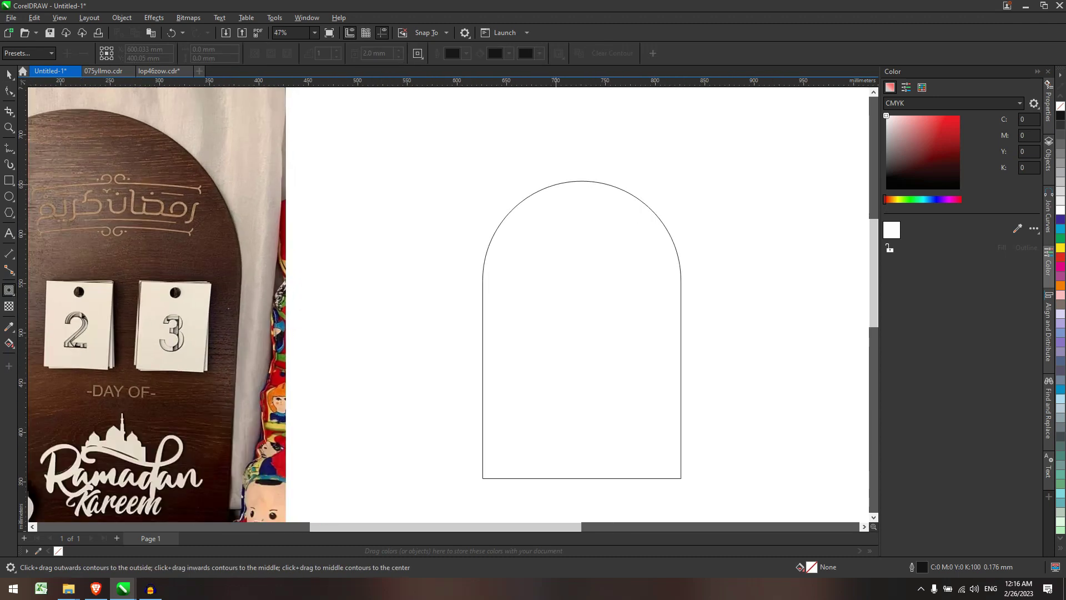
click(557, 191)
drag(582, 181, 582, 194)
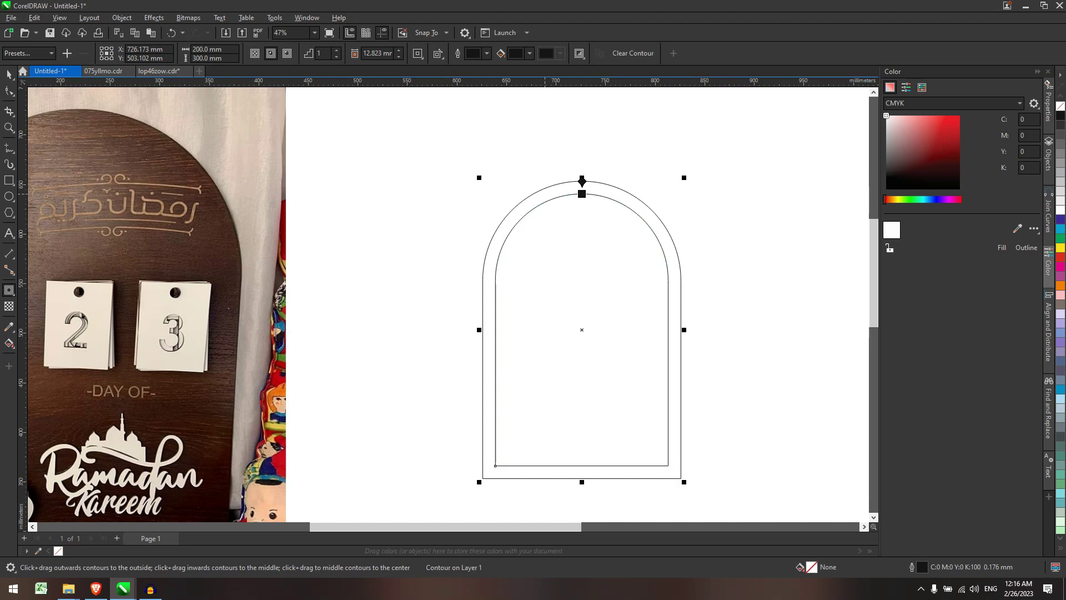
double_click(376, 54)
text(10)
key(Return)
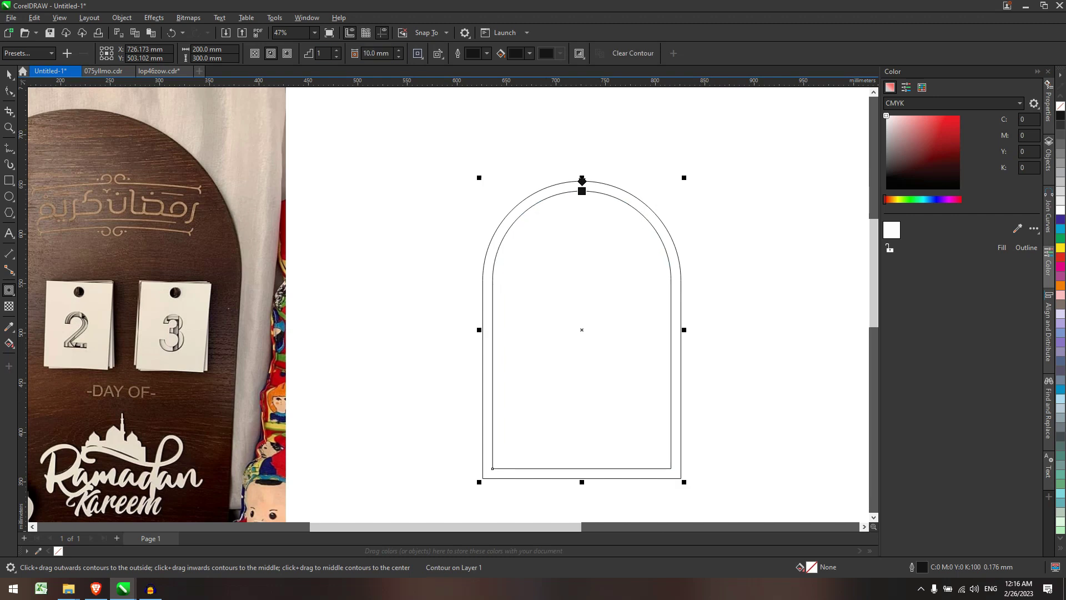
scroll(574, 308, down, 3)
scroll(582, 306, up, 1)
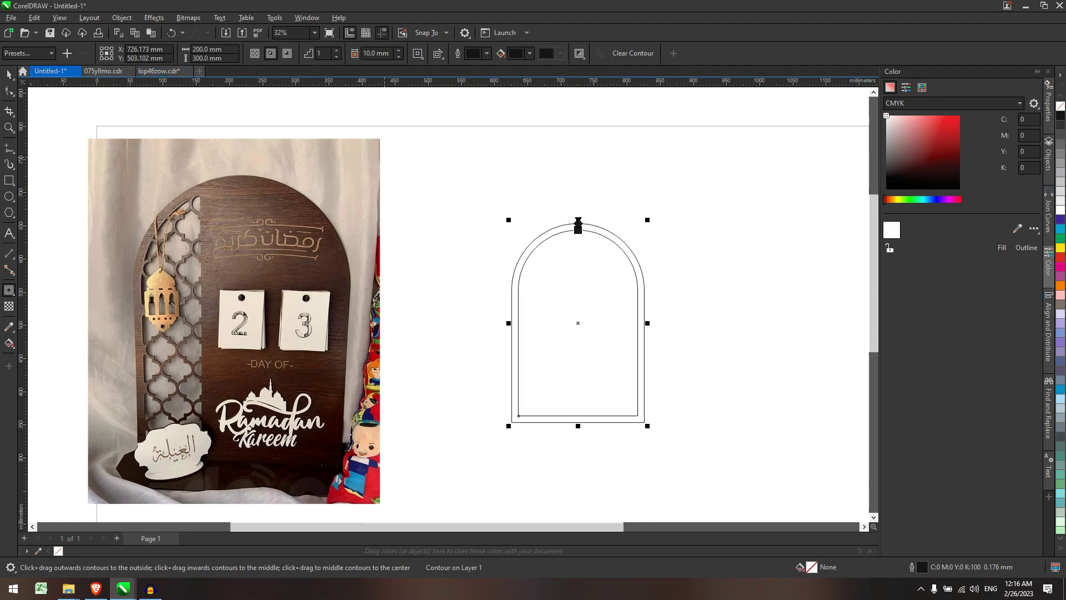
Step: Break the contour apart from the arch so the inner outline is a separate object, and clear the selection
key(ctrl+k)
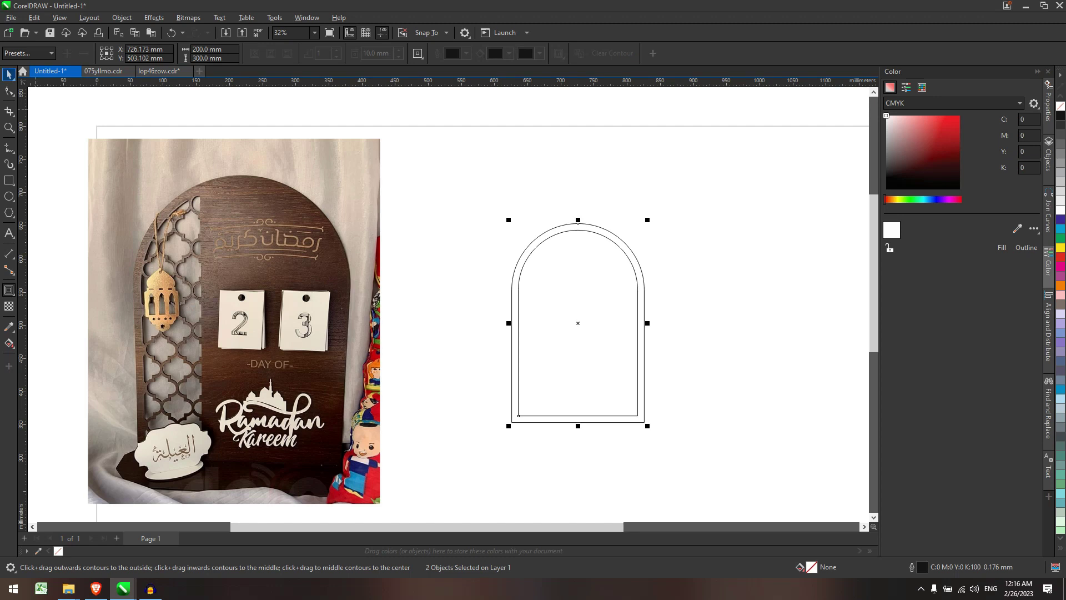
click(9, 74)
click(797, 232)
key(Escape)
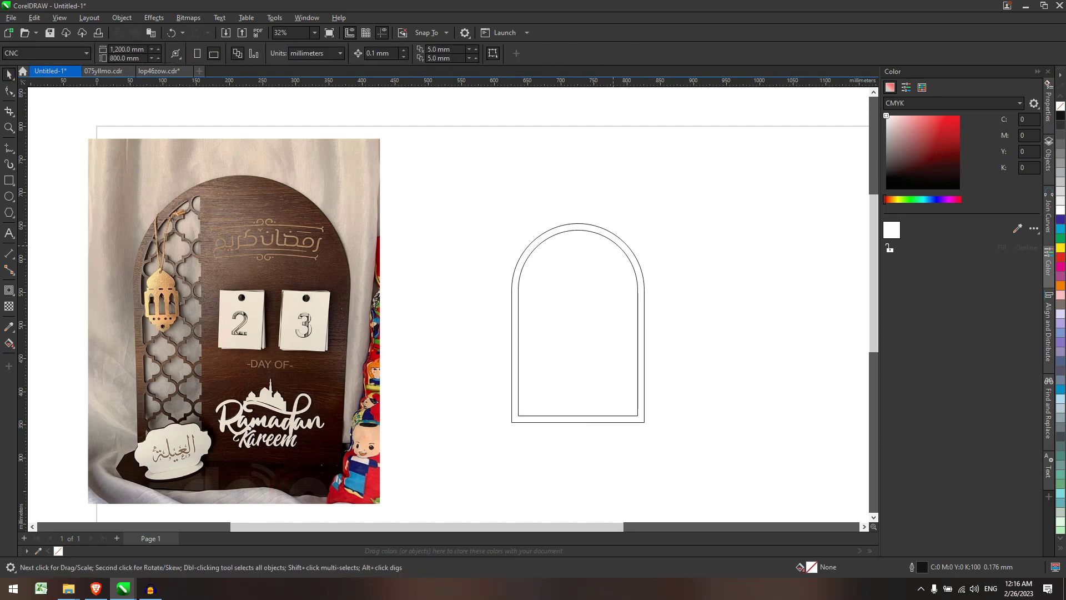
Step: Move the inner arch outline out of the outer arch and place it on empty page space beside it
right_click(613, 245)
key(Escape)
click(632, 265)
scroll(700, 318, down, 2)
drag(581, 309, 735, 252)
click(695, 292)
scroll(695, 293, up, 1)
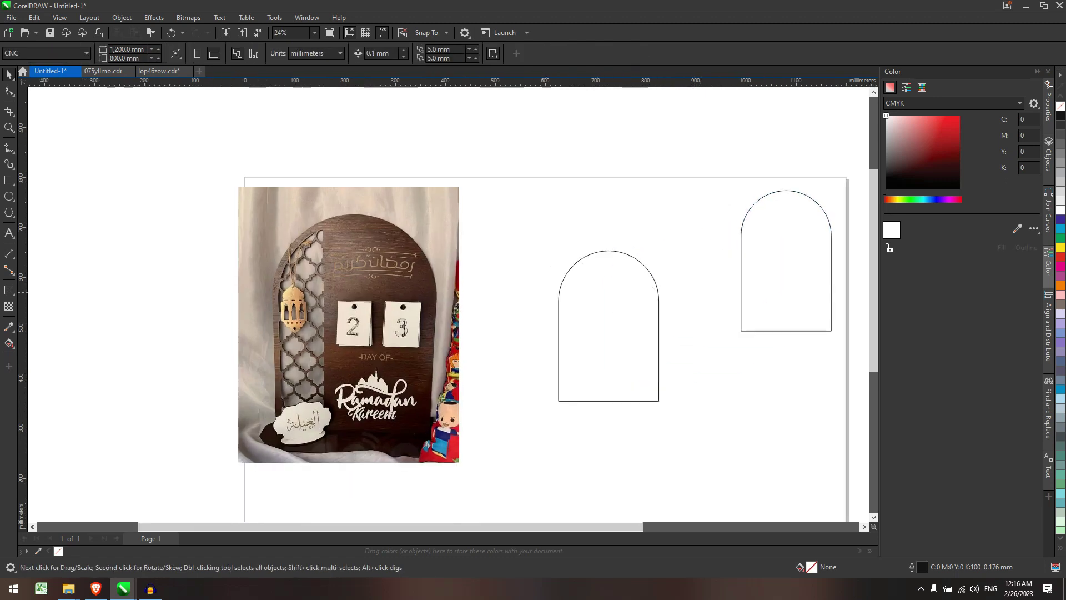
scroll(695, 293, up, 1)
drag(781, 217, 714, 240)
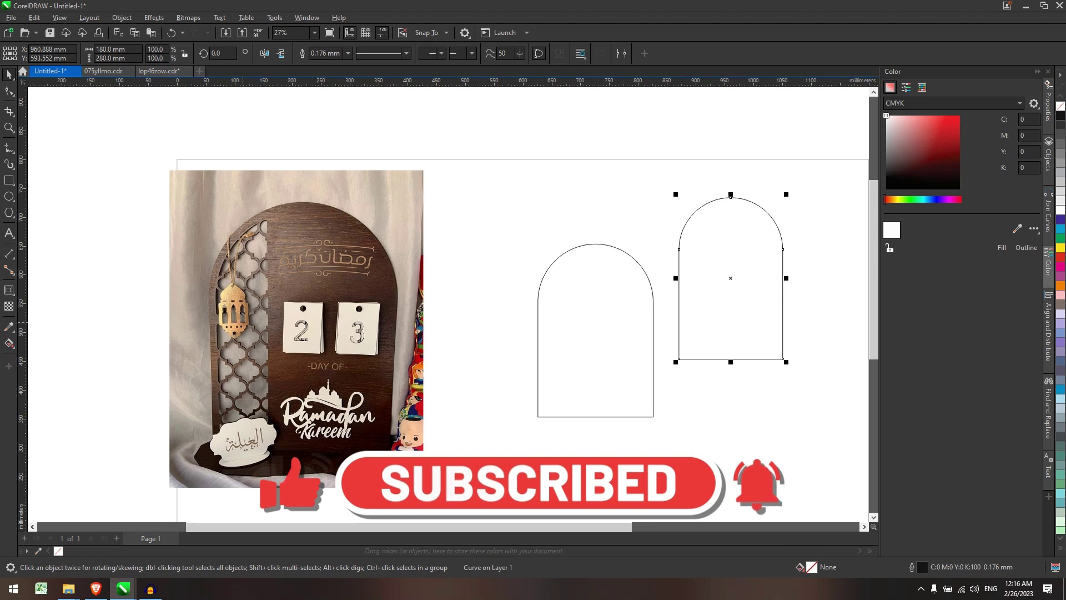
Step: Draw a rectangle about 365 mm tall over the left part of the separated inner arch and intersect the two shapes
click(9, 179)
key(F6)
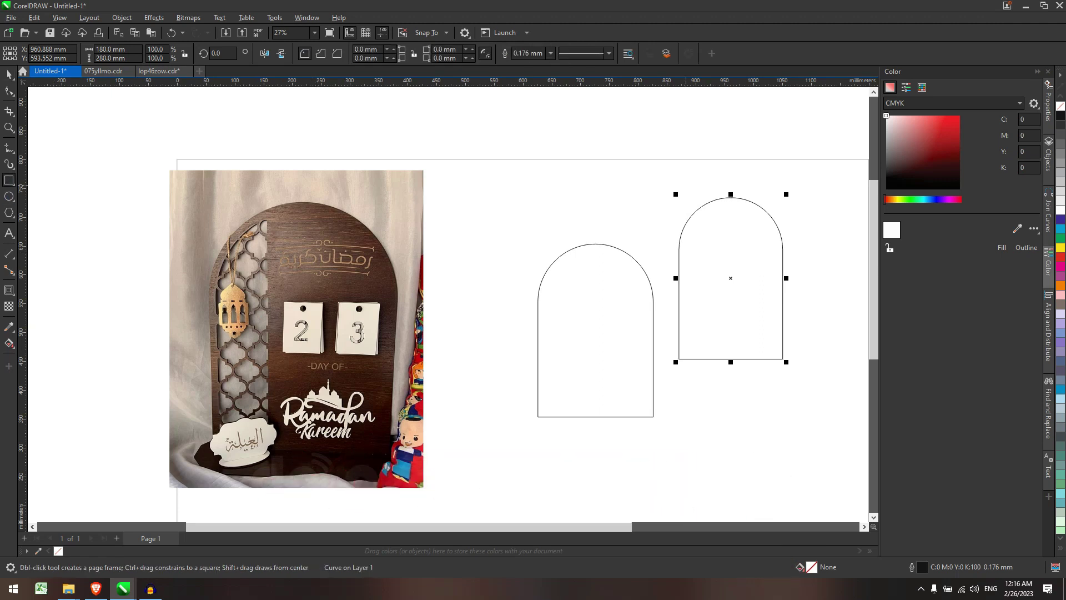
drag(664, 186, 718, 395)
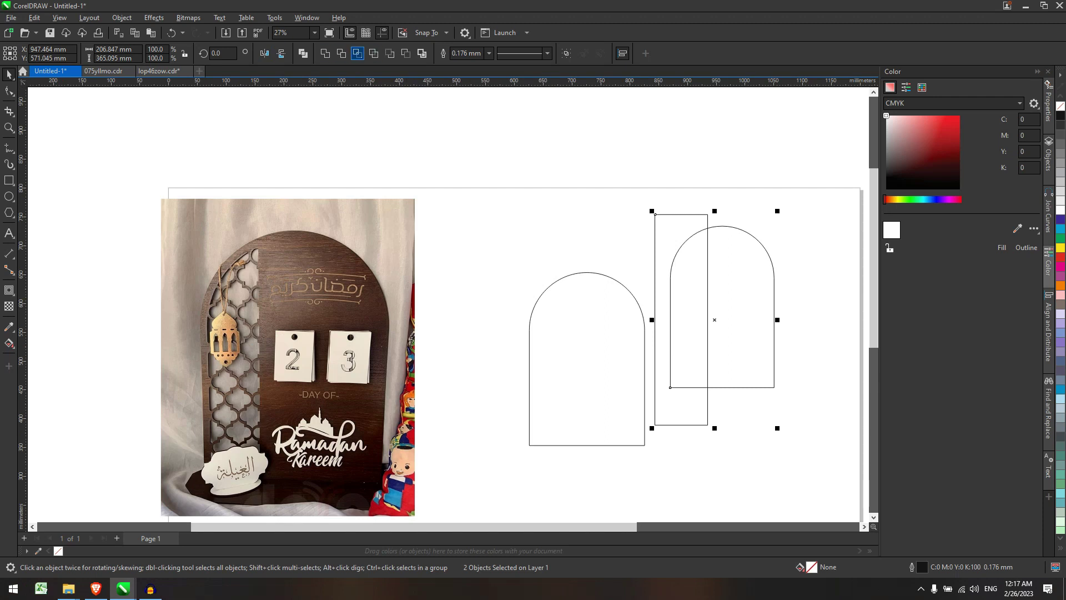
click(357, 53)
Step: Move the cutting rectangle aside and place the intersected strip inside the left edge of the main arch
scroll(672, 270, down, 2)
drag(659, 278, 503, 249)
click(698, 295)
drag(699, 295, 582, 339)
click(756, 322)
scroll(756, 322, up, 3)
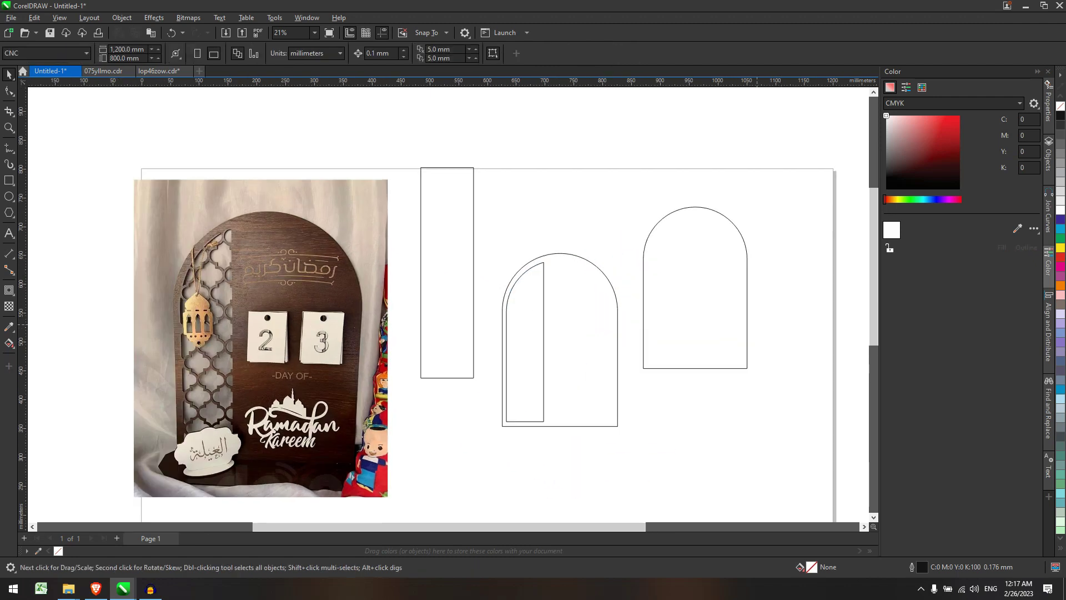
Step: Widen the leftover rectangle over the right part of the spare inner arch and trim the arch with it
scroll(758, 327, down, 1)
drag(438, 206, 697, 211)
drag(747, 280, 826, 298)
click(732, 280)
drag(590, 107, 821, 500)
click(340, 53)
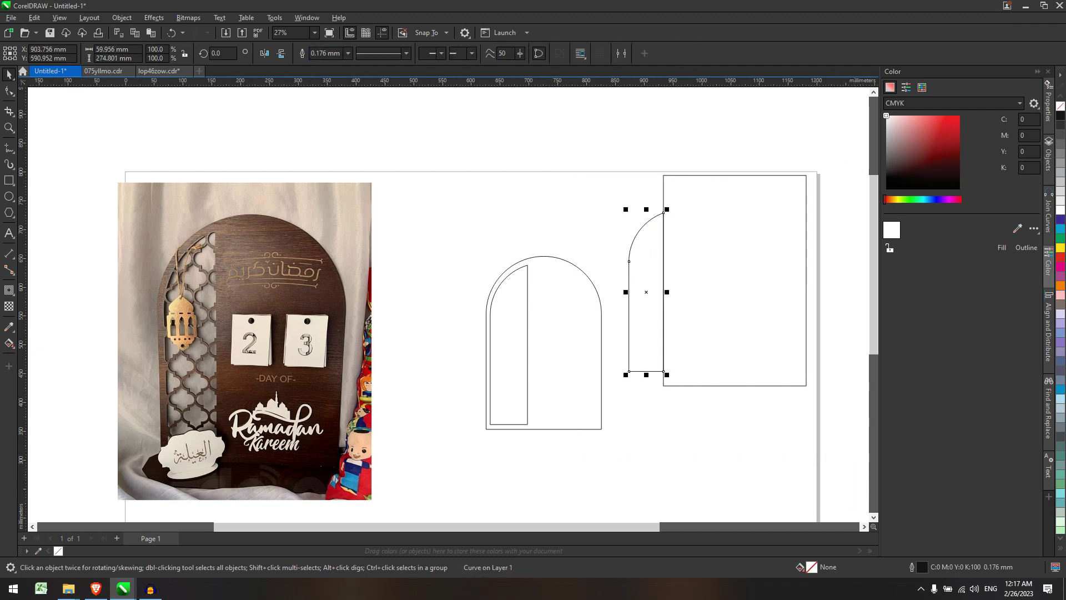
scroll(650, 277, up, 2)
key(Escape)
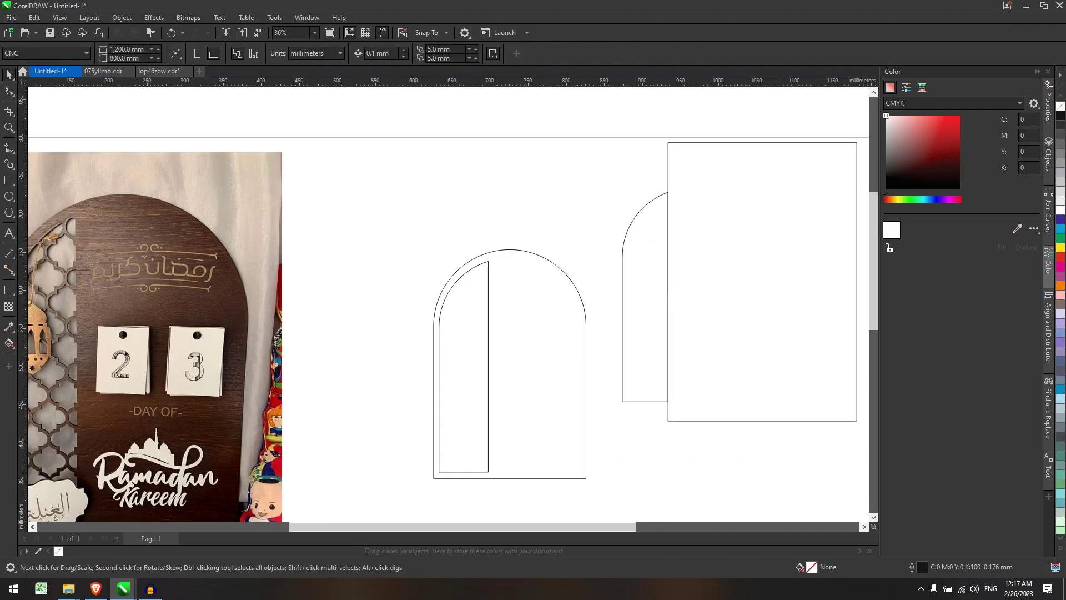
Step: Delete the leftover arch piece and the cutting rectangle
drag(623, 257, 527, 206)
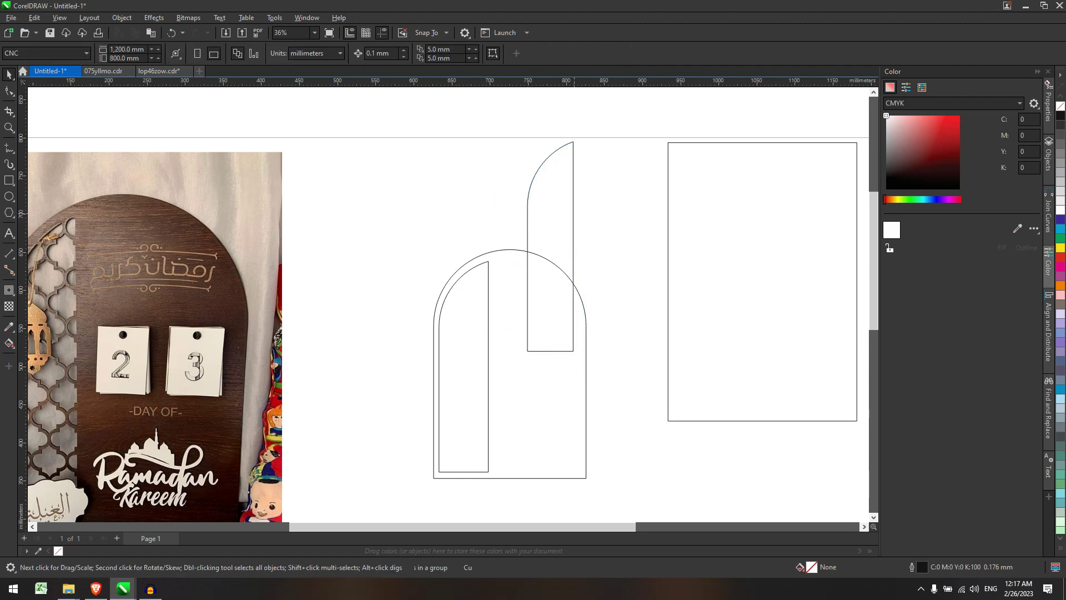
key(Delete)
click(709, 271)
key(Delete)
scroll(438, 305, down, 4)
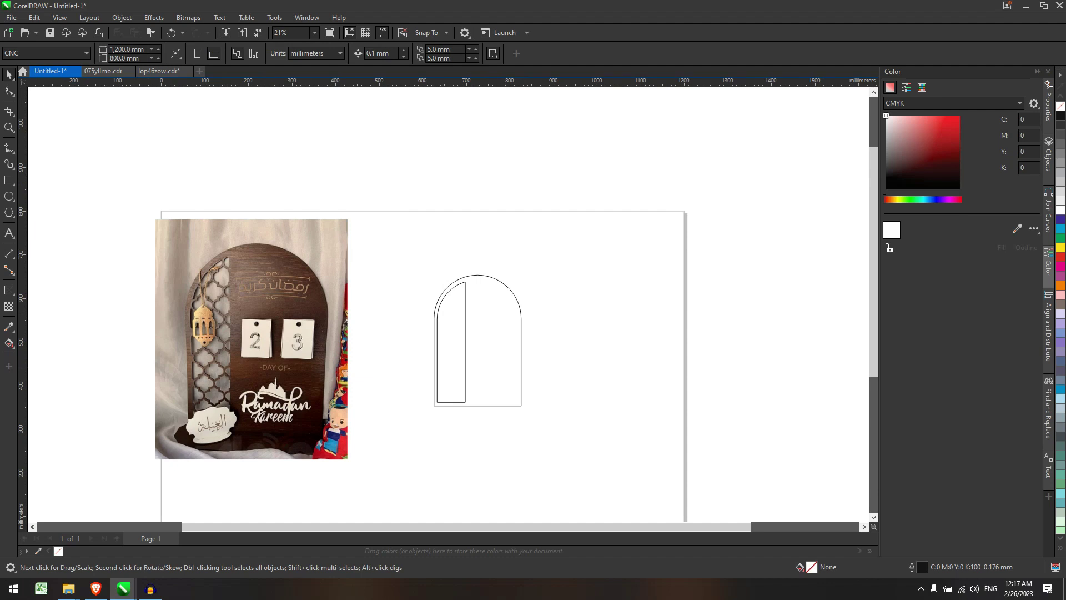
Step: Select the main arch together with its inner strip and move both up and to the right on the page
scroll(510, 369, up, 2)
drag(382, 209, 615, 432)
drag(467, 330, 530, 267)
key(Escape)
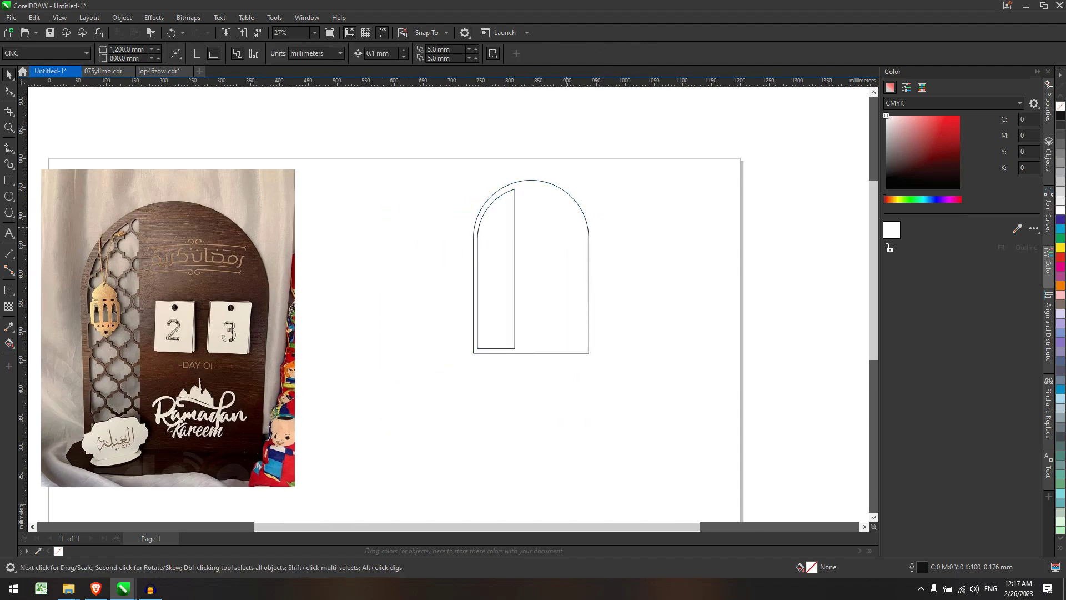
scroll(545, 237, up, 1)
scroll(215, 304, down, 1)
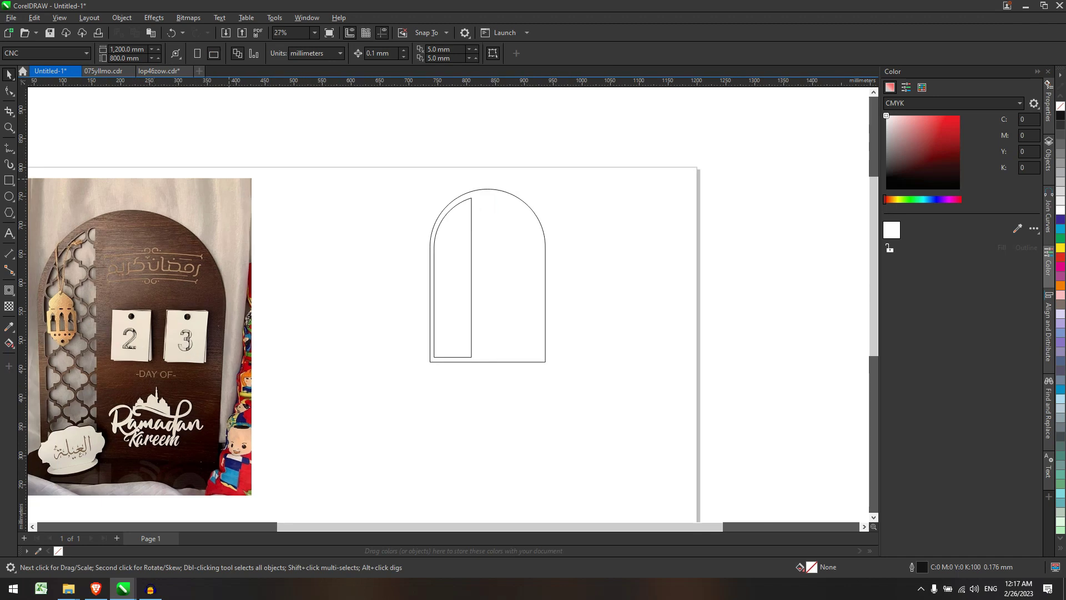
Step: Examine the Ramadan calligraphy designs in the documents 075yllmo.cdr and lop46zow.cdr
click(103, 71)
scroll(460, 322, down, 2)
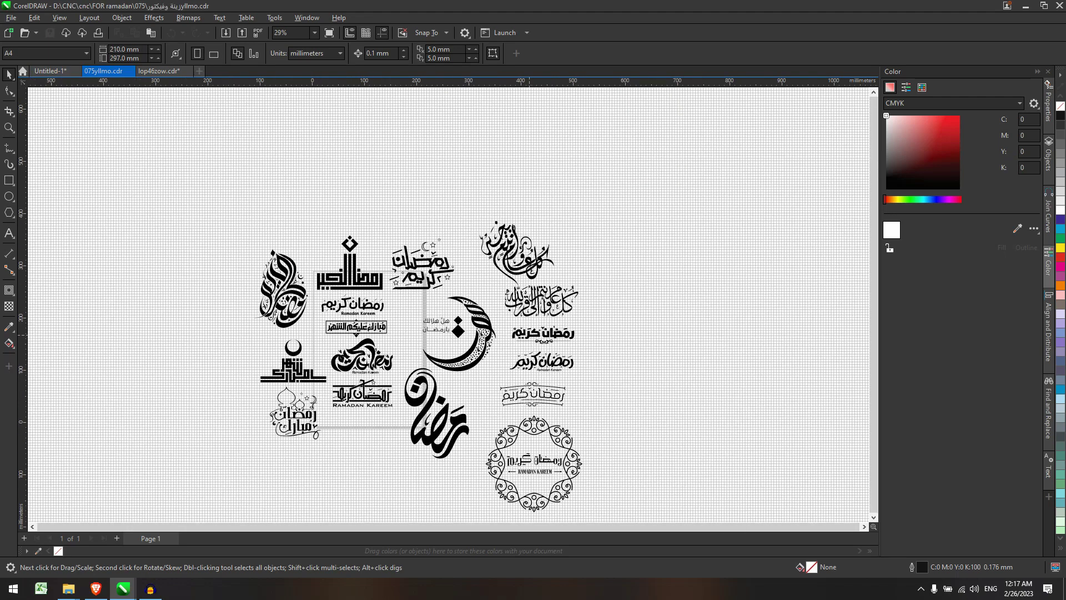
scroll(524, 426, up, 3)
scroll(524, 426, down, 2)
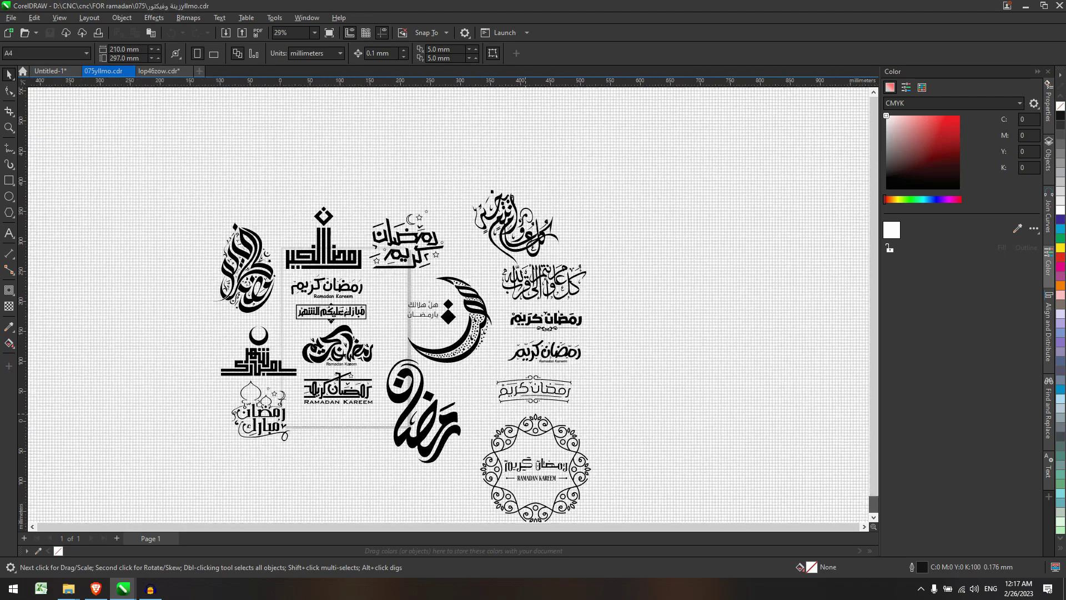
scroll(536, 320, up, 2)
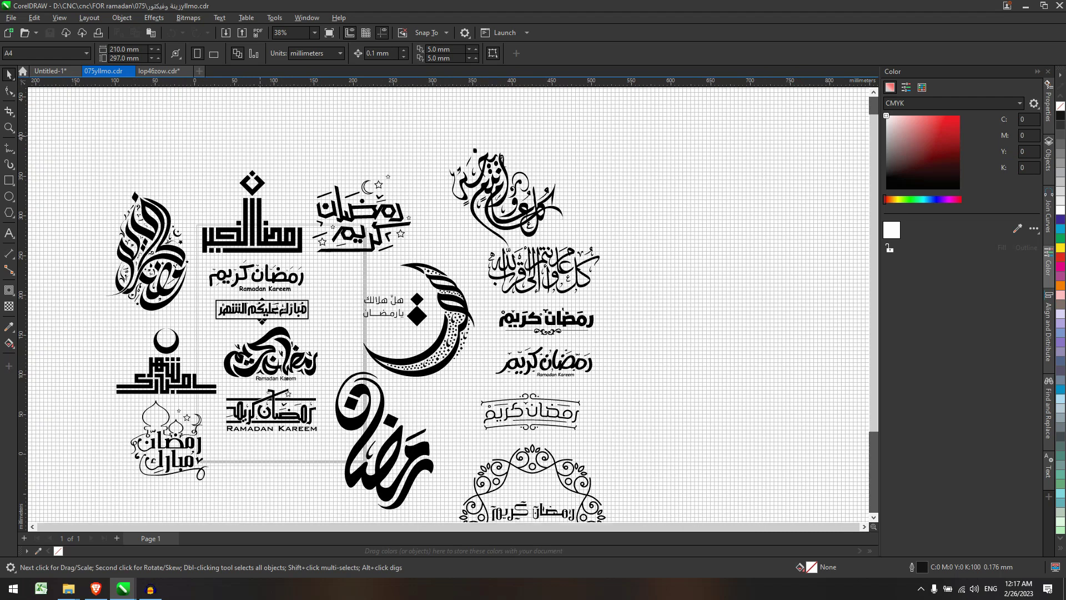
scroll(486, 327, down, 1)
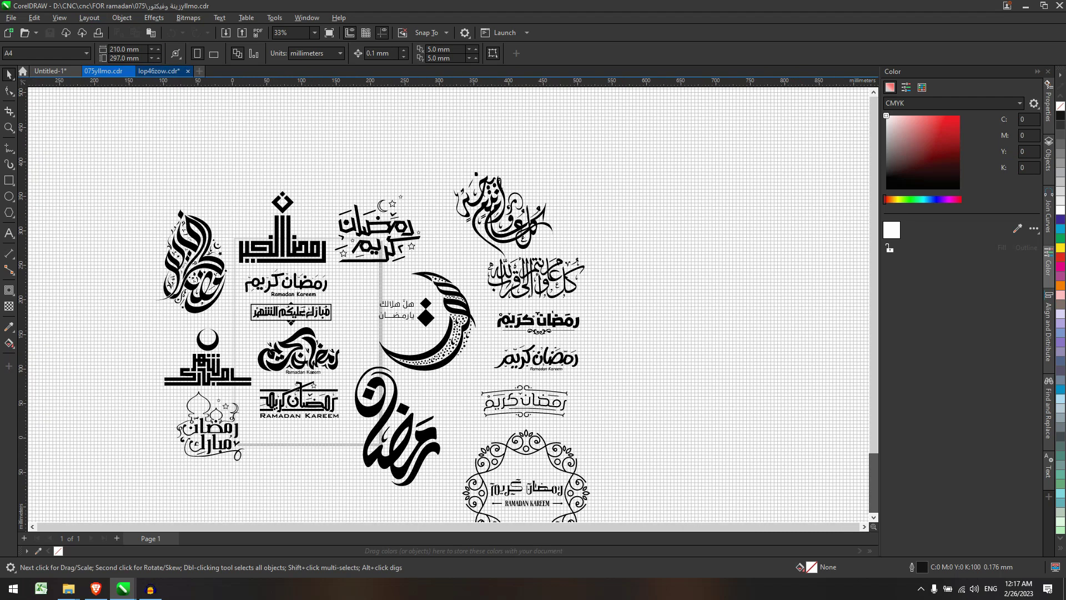
click(158, 70)
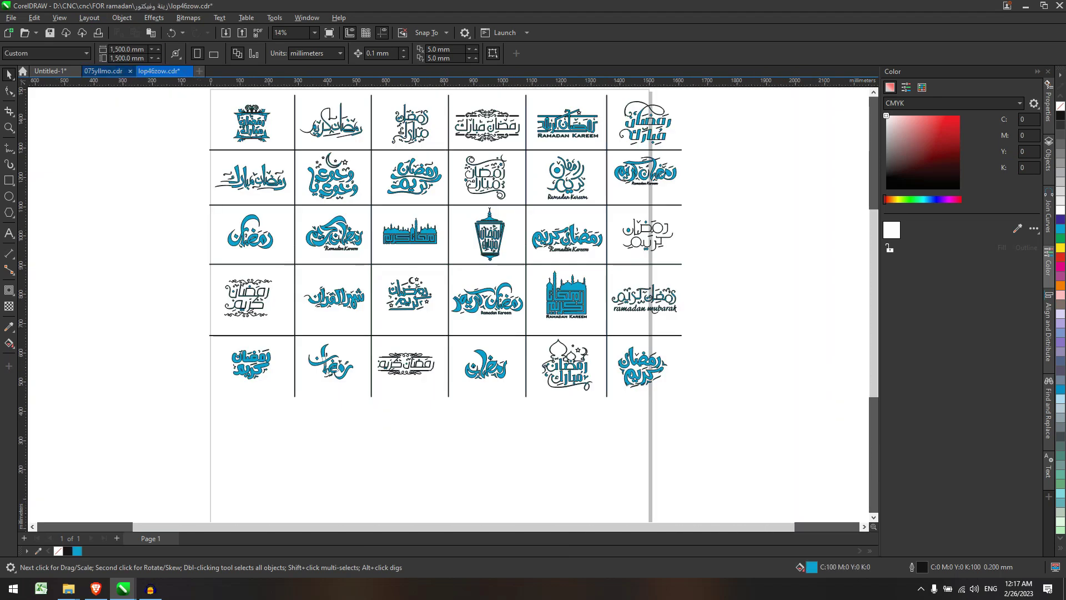
key(ctrl+Tab)
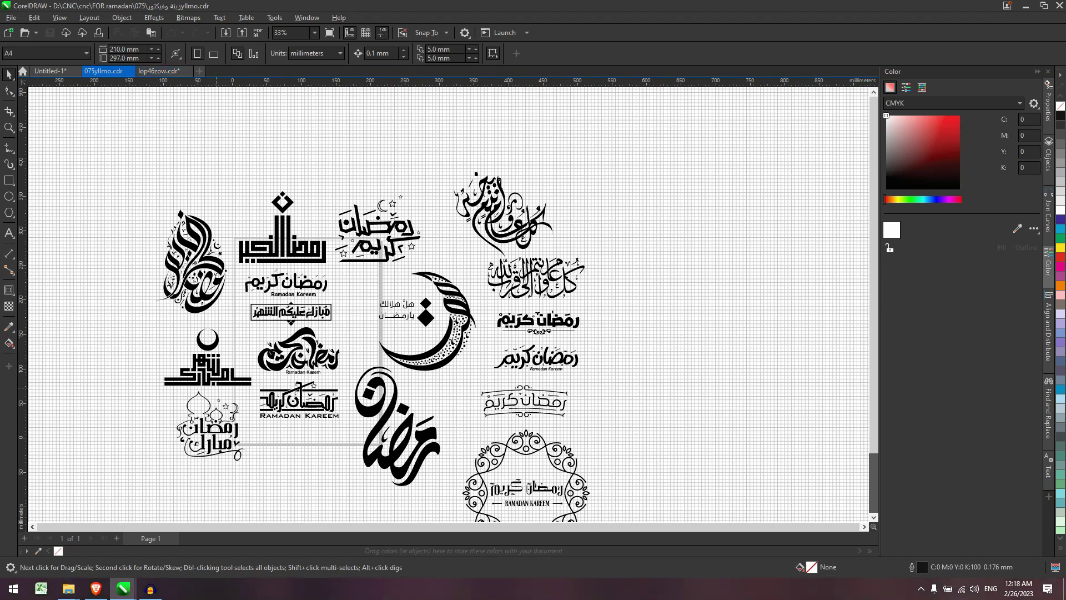
Step: Copy the calligraphy group with domes and crescent from 075yllmo.cdr into Untitled-1 and place it in the arch's upper right area
scroll(130, 443, up, 1)
drag(289, 404, 284, 371)
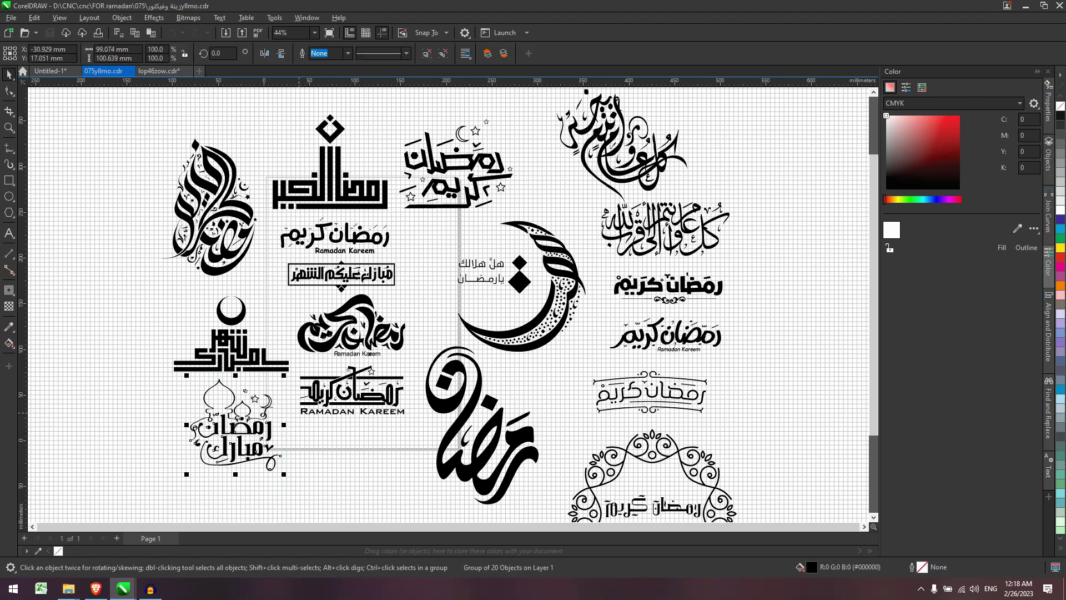
key(ctrl+c)
key(ctrl+Tab)
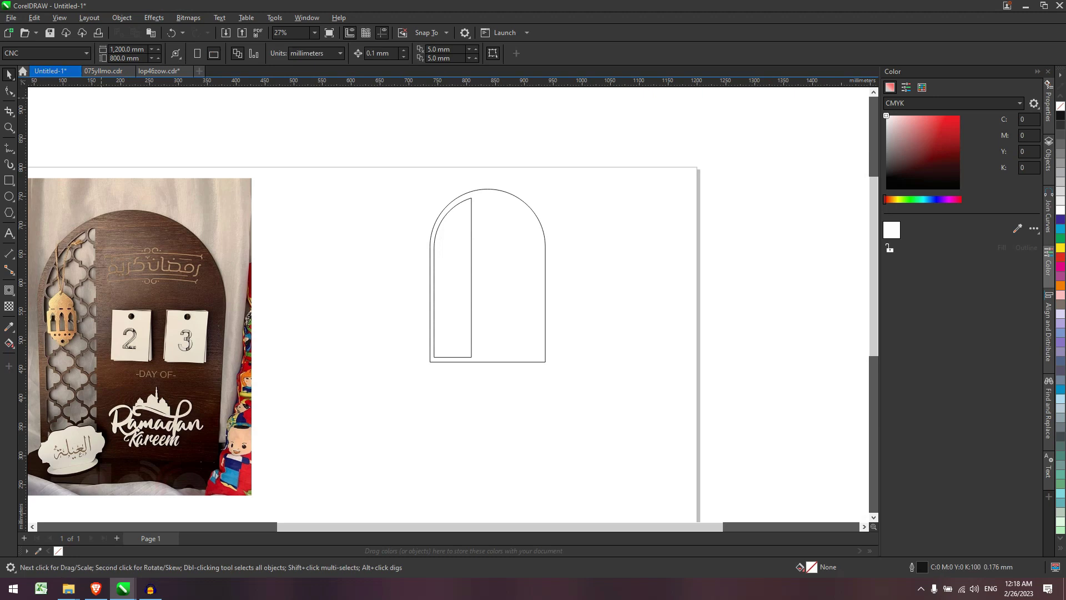
key(ctrl+v)
drag(271, 468, 510, 240)
scroll(510, 240, up, 3)
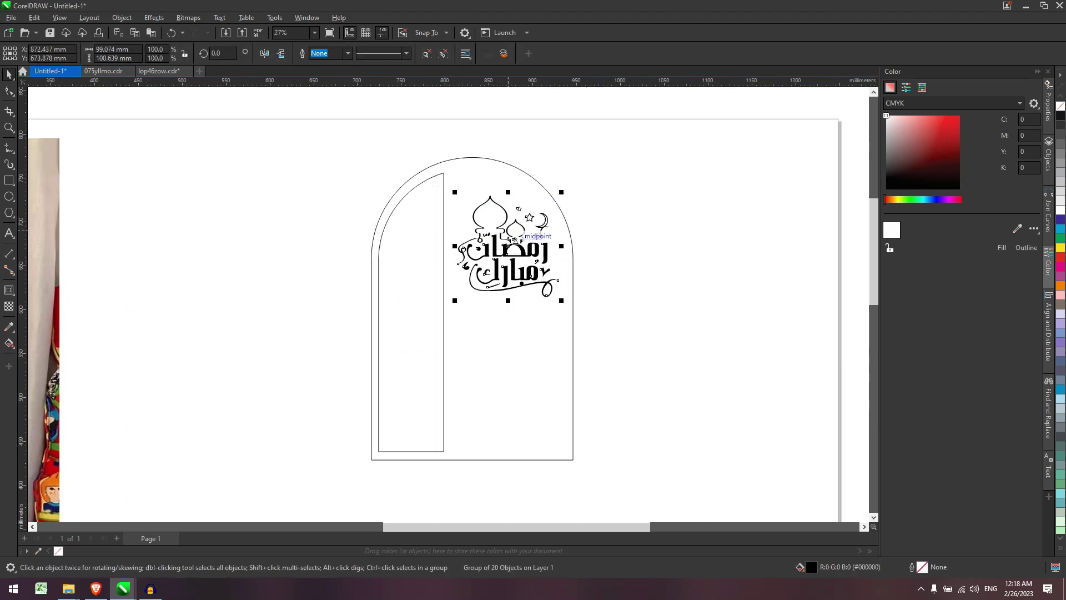
Step: Scale the calligraphy group down to about 85% and reposition it in the arch's upper right area
drag(560, 300, 546, 285)
scroll(501, 217, up, 1)
drag(499, 247, 508, 258)
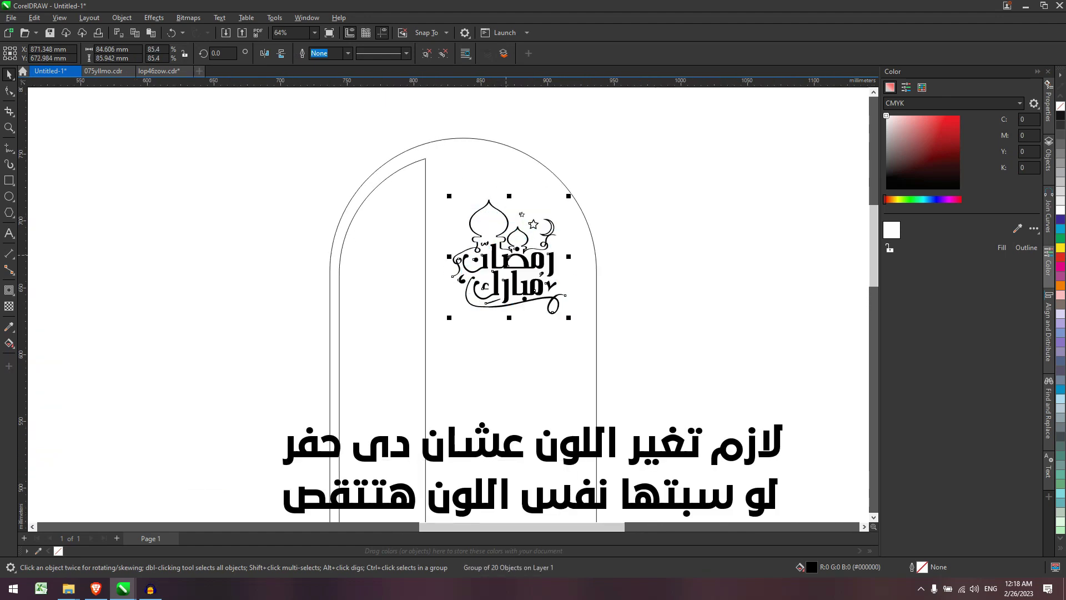
key(Escape)
scroll(533, 288, down, 2)
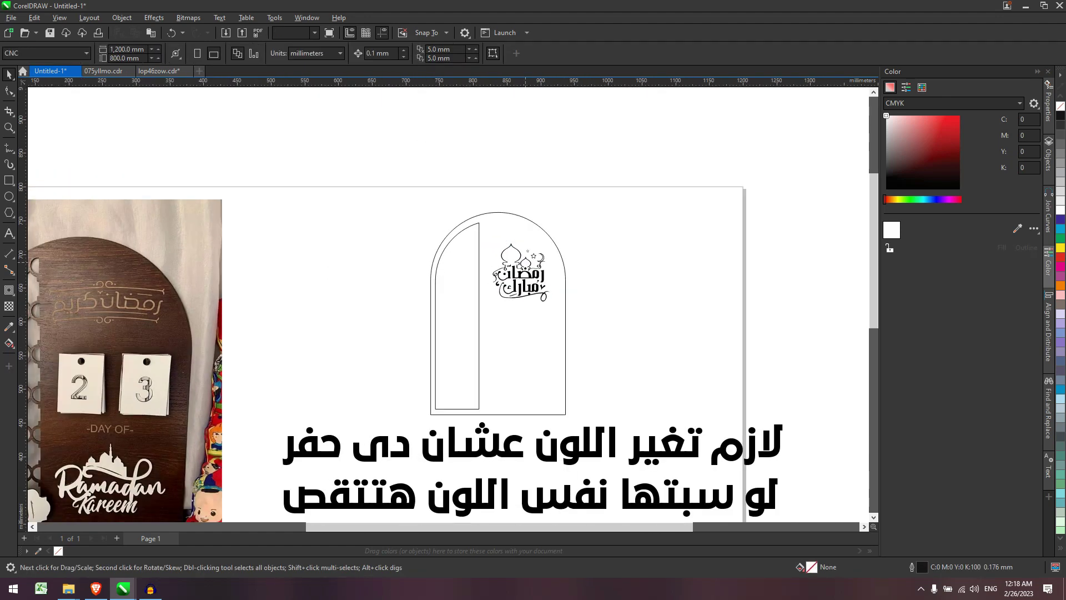
Step: Select the calligraphy group again and move it slightly up and to the left within the arch
click(565, 302)
drag(618, 331, 468, 227)
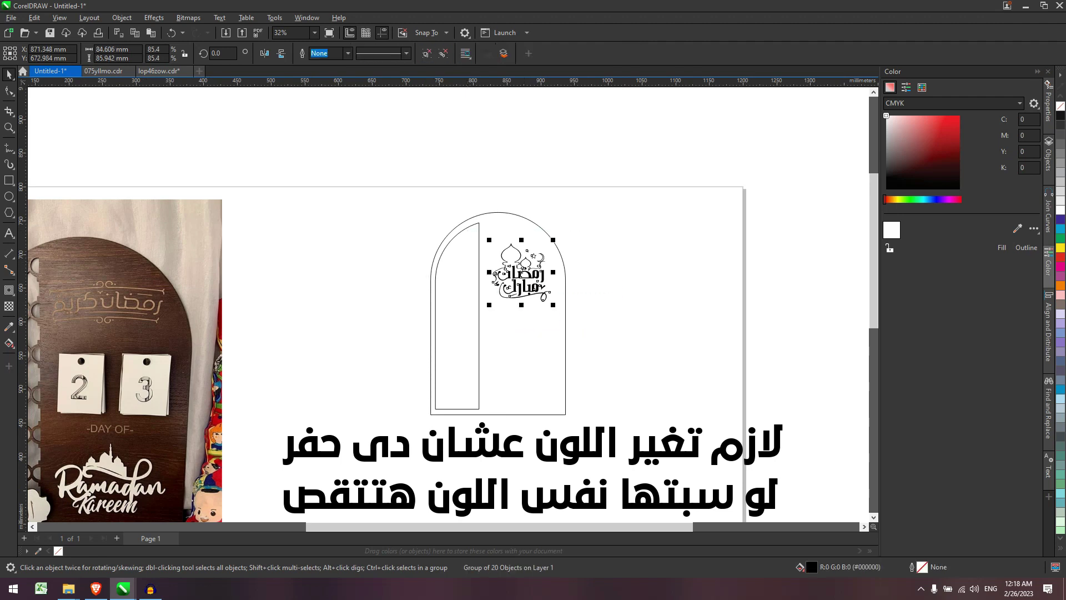
scroll(556, 314, up, 1)
key(Up)
key(Up)
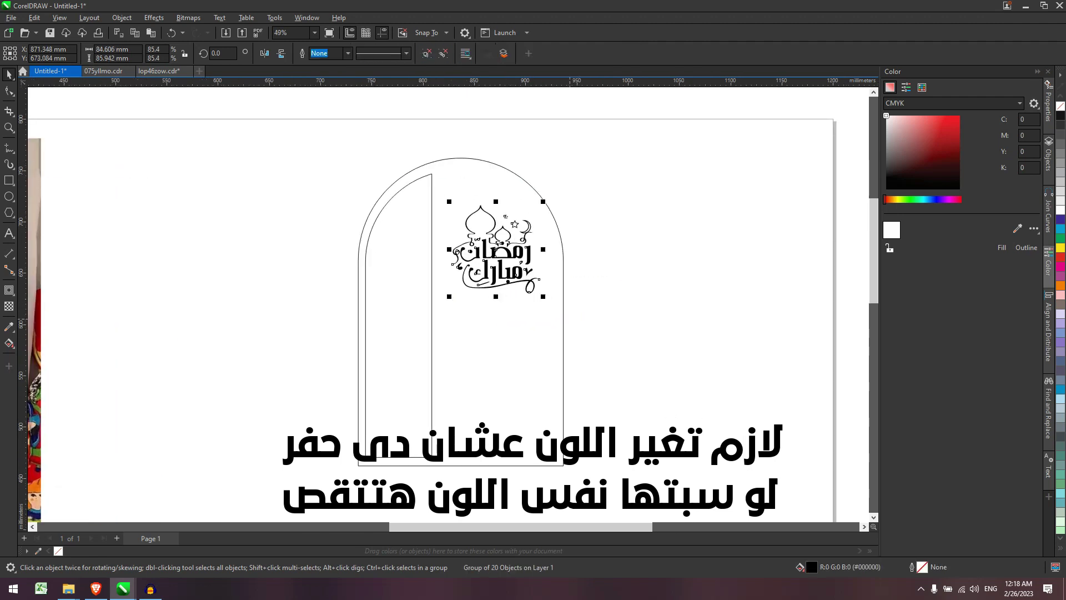
drag(503, 230, 499, 223)
scroll(540, 288, down, 1)
click(598, 311)
scroll(533, 254, up, 1)
scroll(521, 285, down, 1)
scroll(519, 284, up, 1)
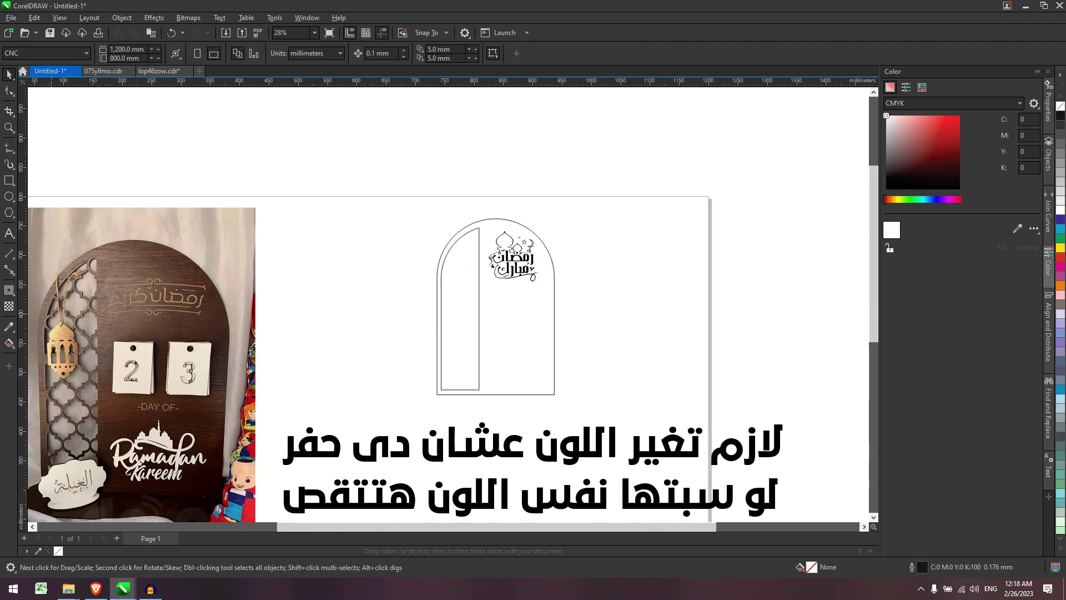
Step: Examine the two hanging number cards in the reference photo and compare them with the arch layout
key(F6)
scroll(123, 350, up, 3)
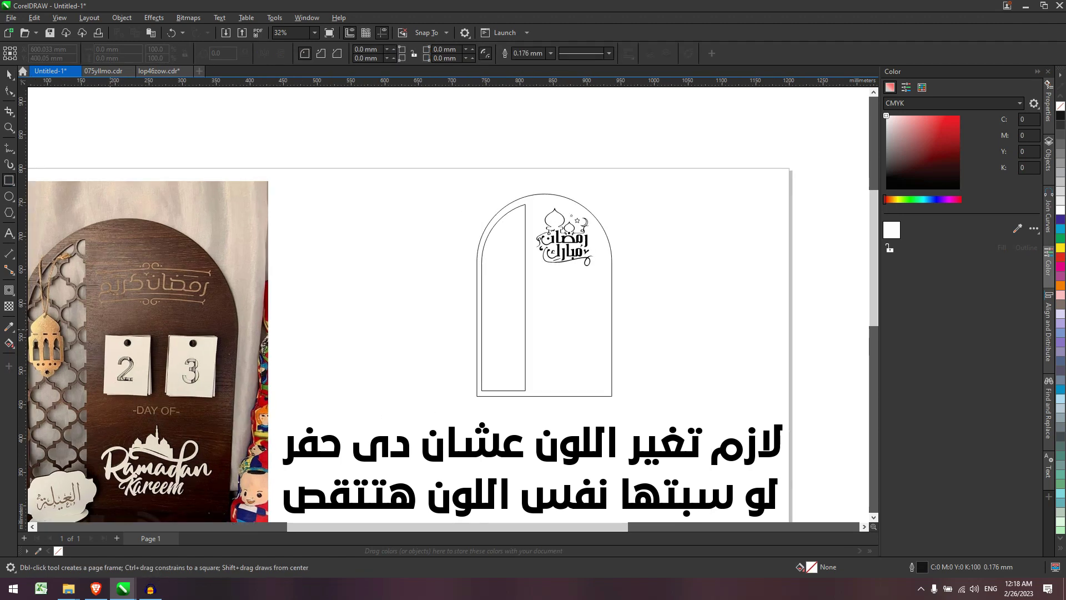
scroll(144, 360, up, 2)
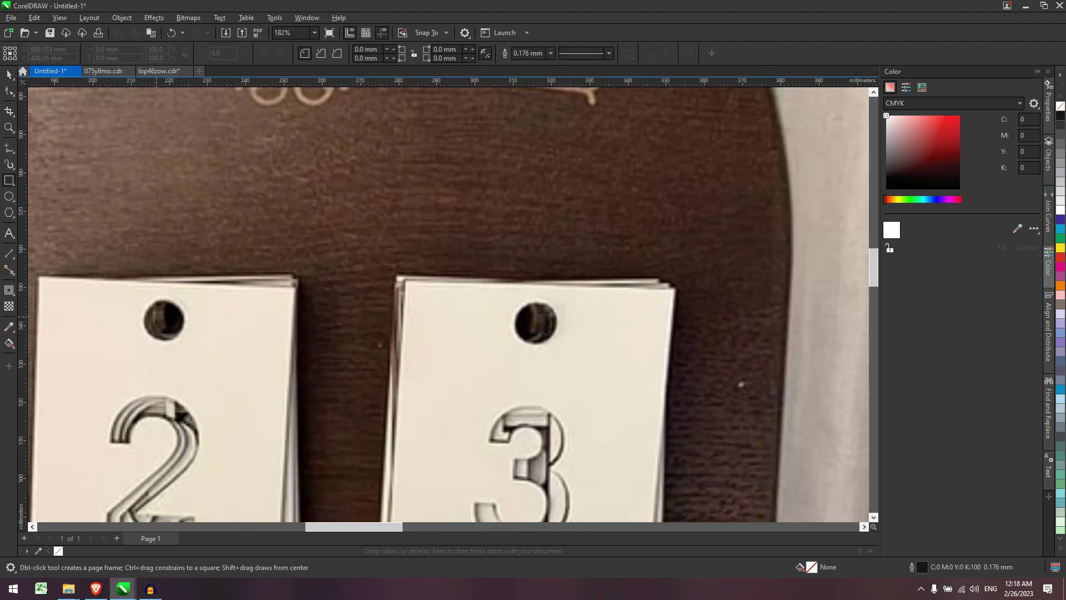
scroll(357, 322, down, 5)
scroll(703, 292, down, 2)
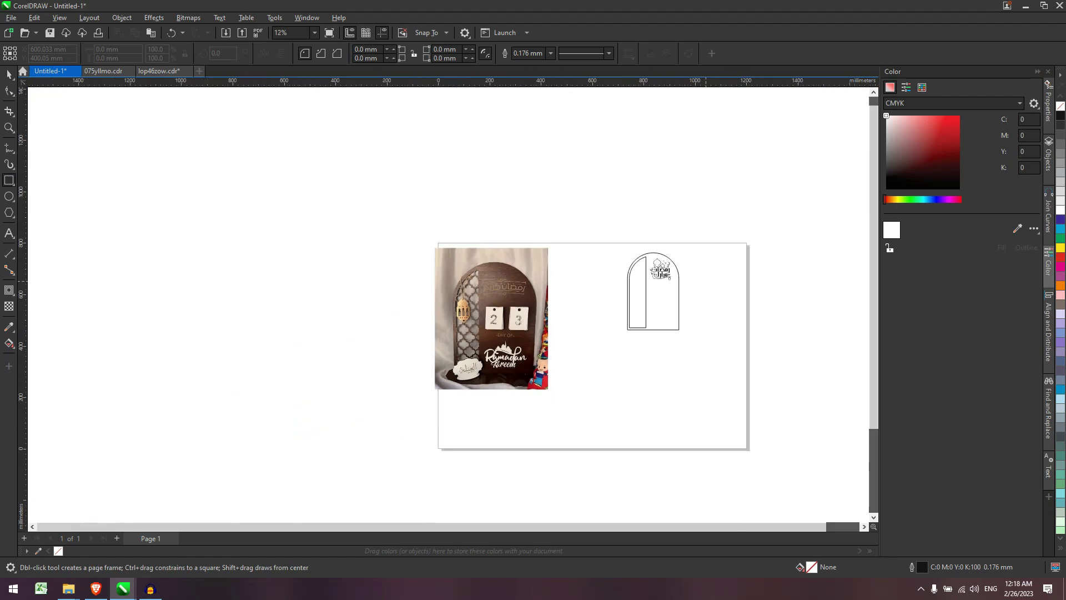
scroll(704, 282, up, 3)
scroll(637, 291, up, 1)
scroll(637, 291, down, 1)
scroll(615, 303, up, 2)
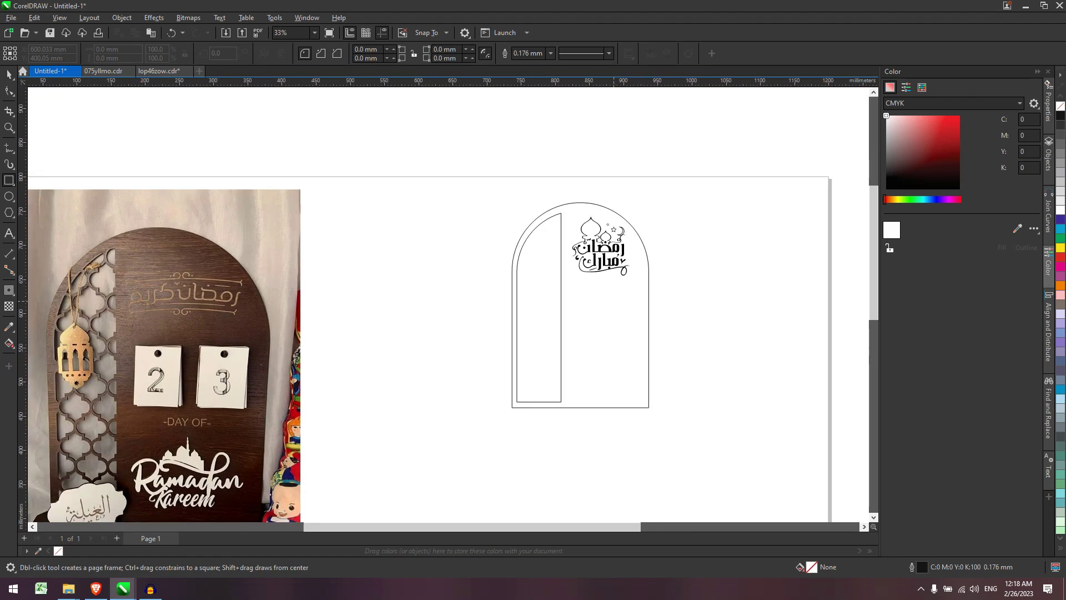
scroll(614, 304, down, 1)
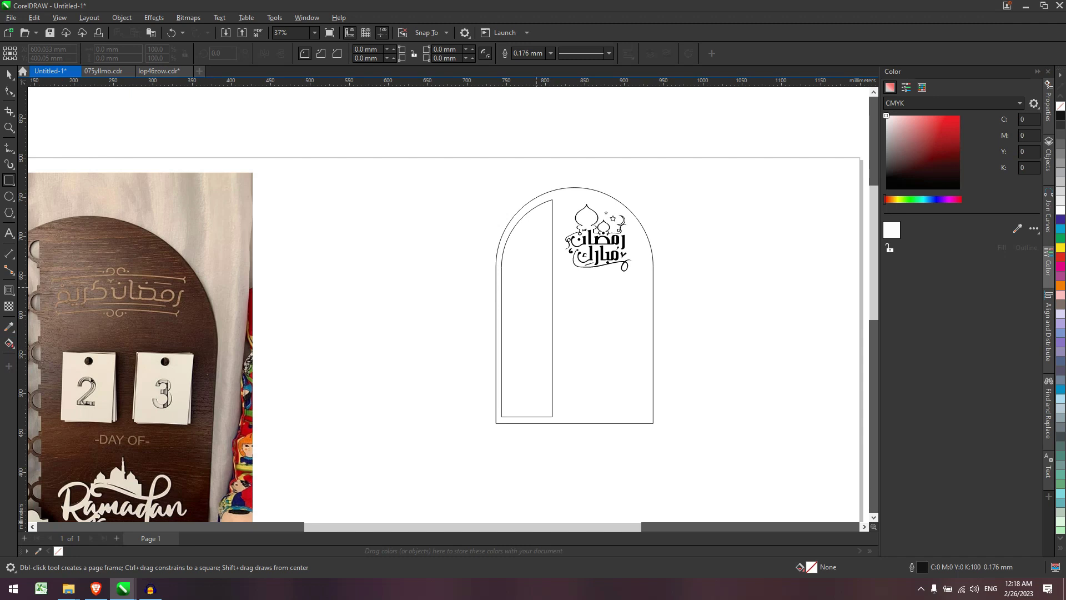
Step: Draw a narrow upright rectangle about 56 mm tall to the right of the arch and set its width to 7 mm
scroll(691, 280, up, 1)
drag(695, 245, 711, 309)
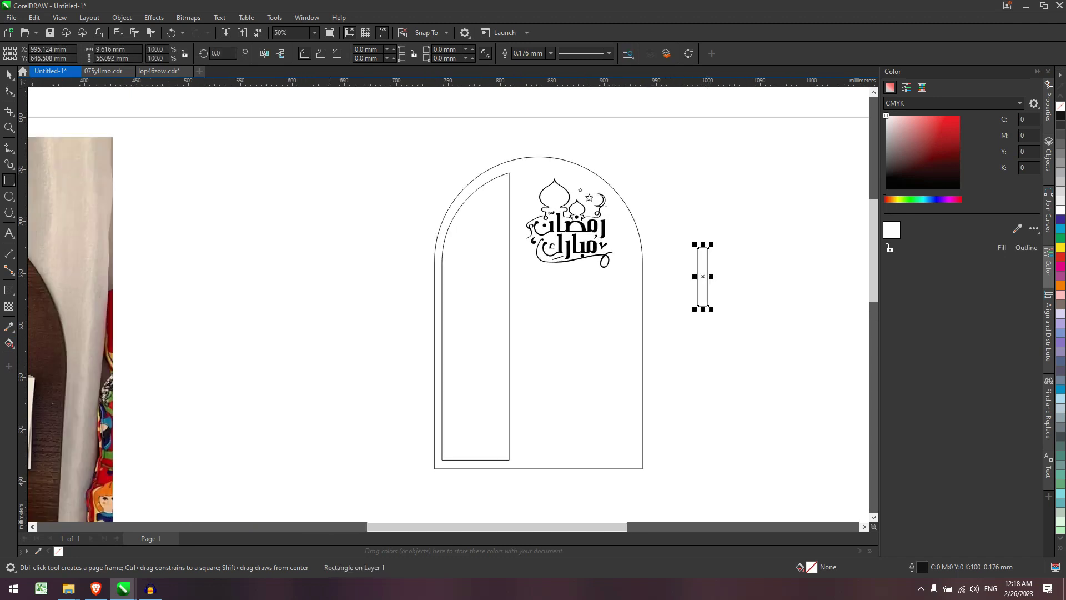
double_click(98, 49)
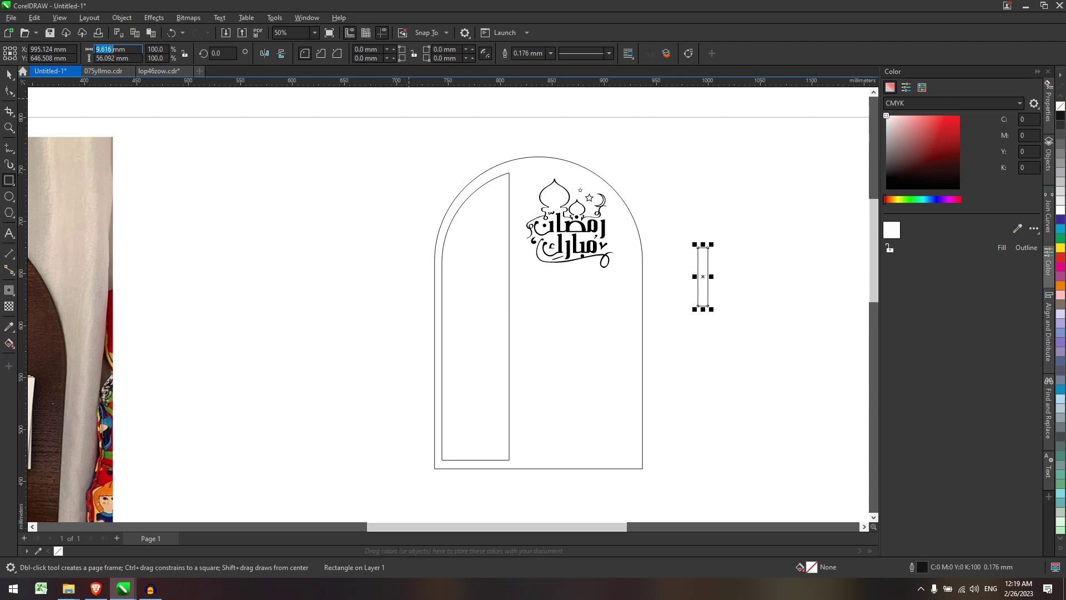
text(4)
key(Return)
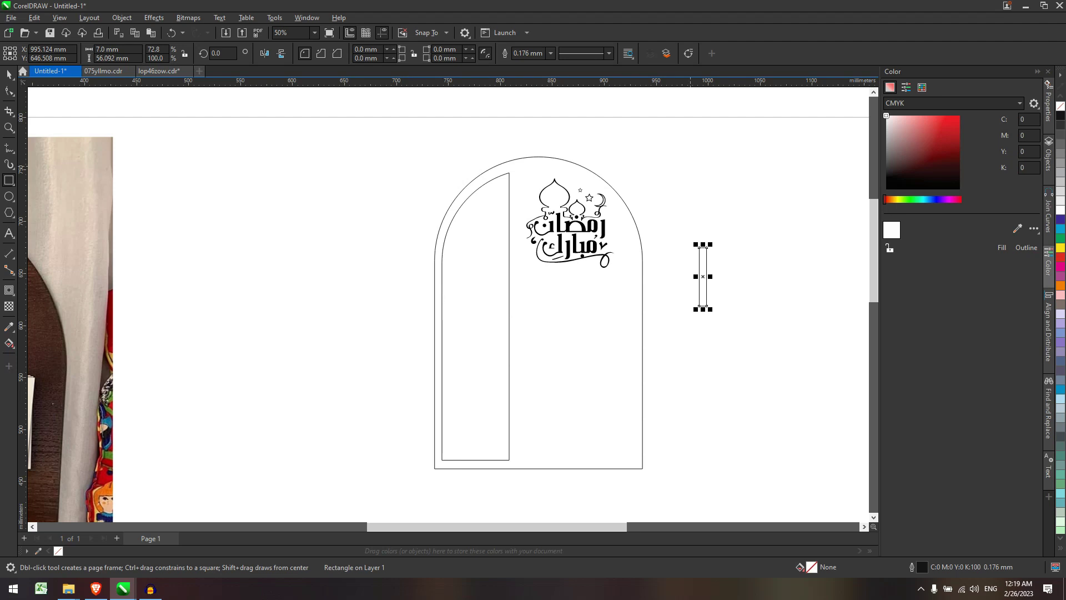
Step: Shorten the narrow rectangle to about 36 mm and round its two bottom corners with a 5 mm radius
scroll(725, 289, up, 2)
drag(693, 319, 693, 282)
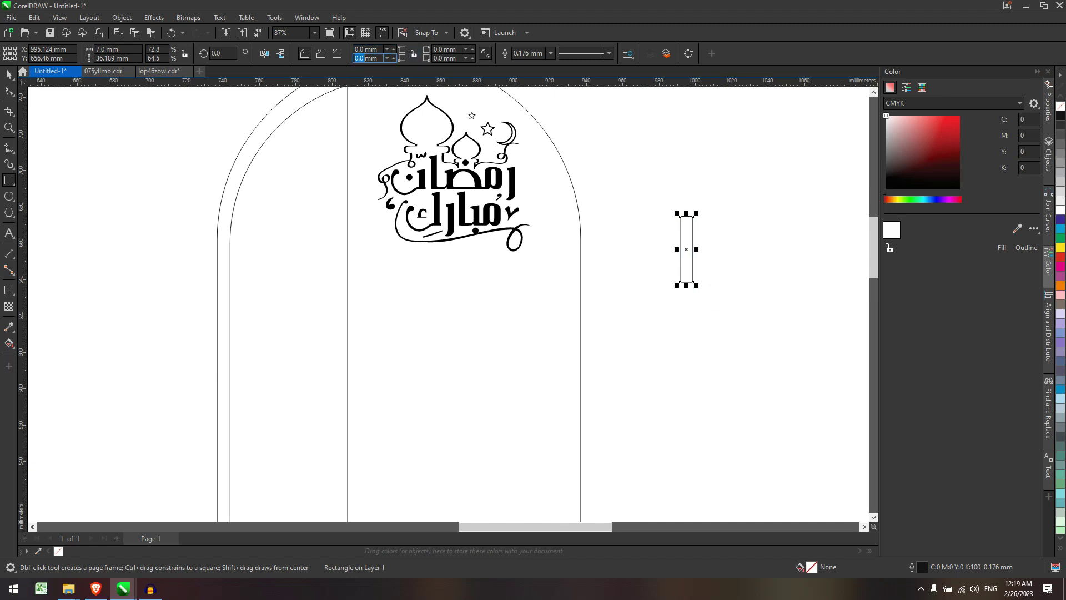
text(5)
click(444, 58)
text(5)
key(Return)
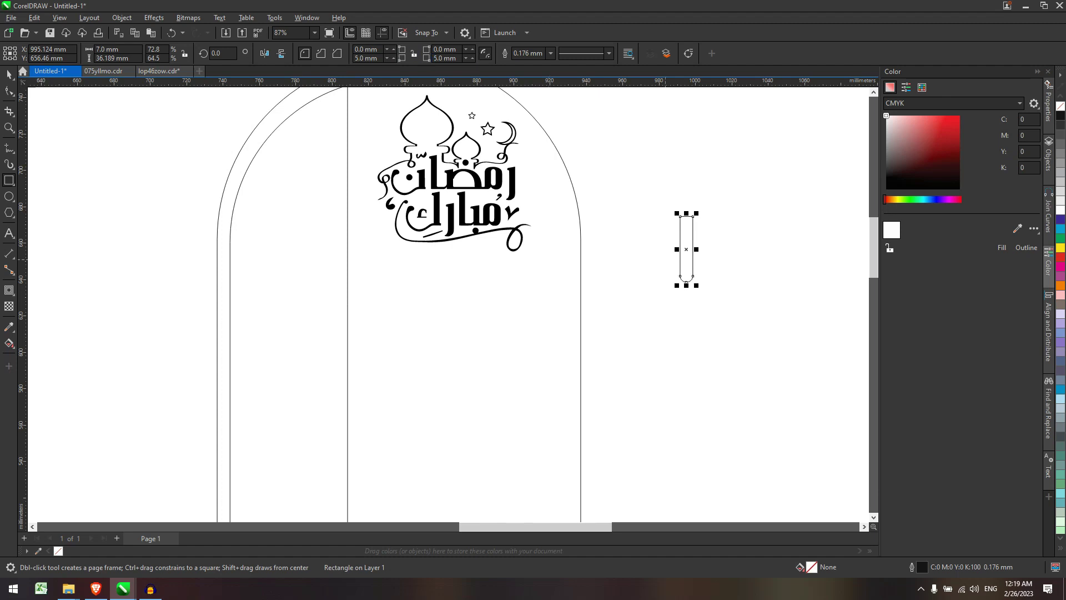
click(9, 74)
key(Escape)
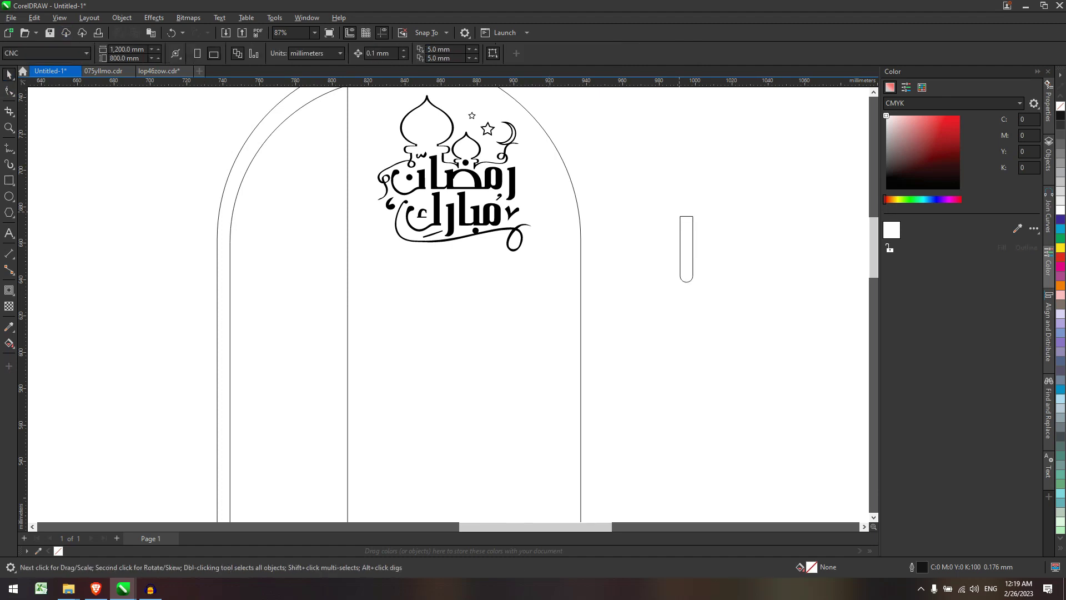
Step: Make a second copy of the rounded strip and place the two strips side by side right of the arch
click(692, 224)
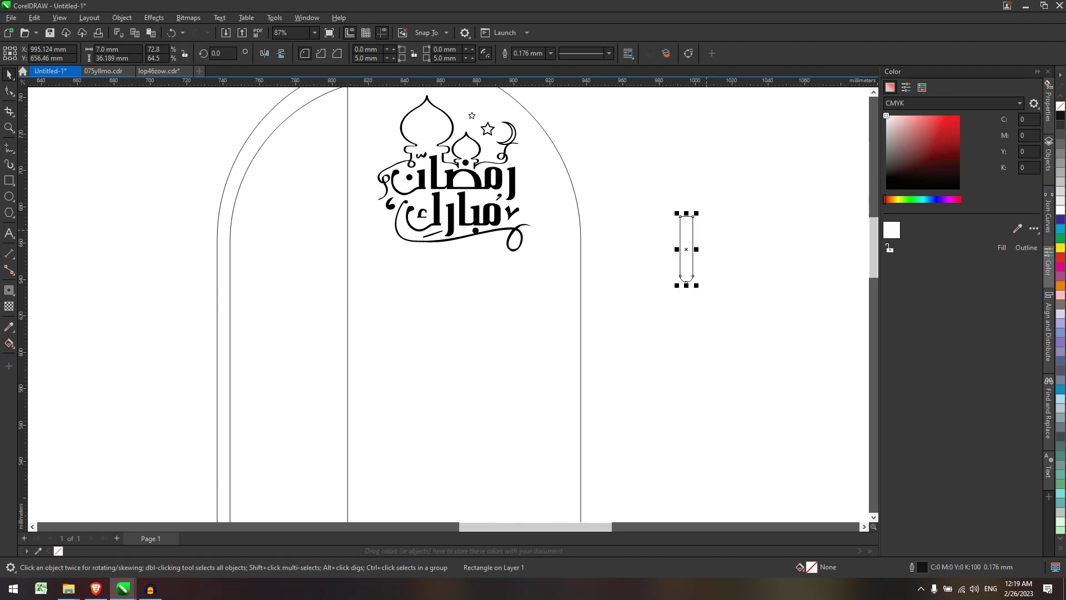
drag(692, 235, 640, 299)
right_click(748, 297)
scroll(708, 255, up, 1)
Step: Draw a horizontal rectangle about 24 mm wide and 5 mm high across the upper end of the strip nearer the arch
key(F6)
scroll(657, 247, up, 1)
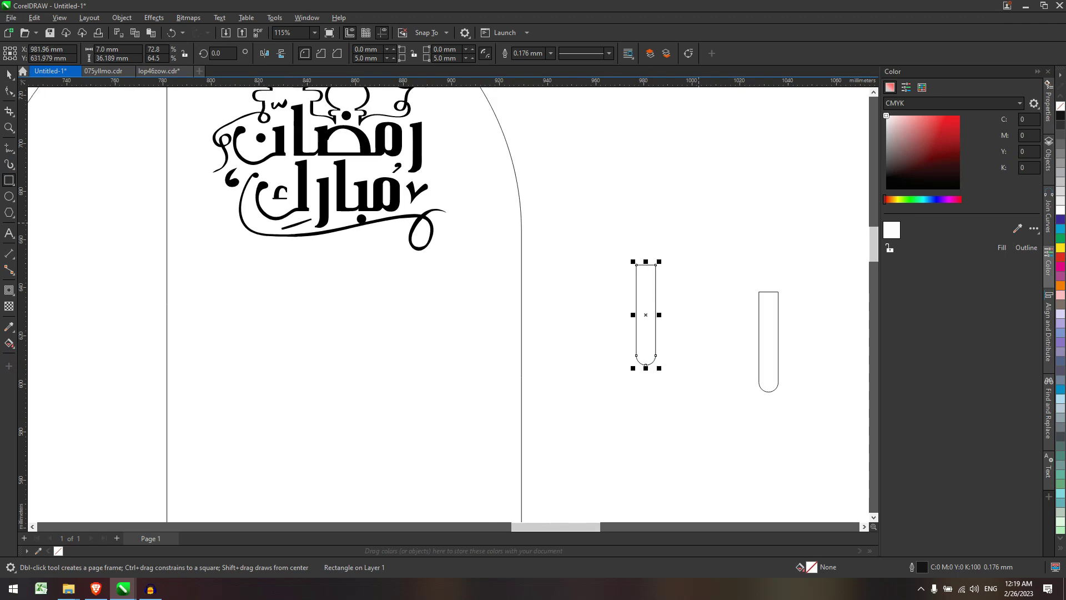
drag(609, 253, 686, 270)
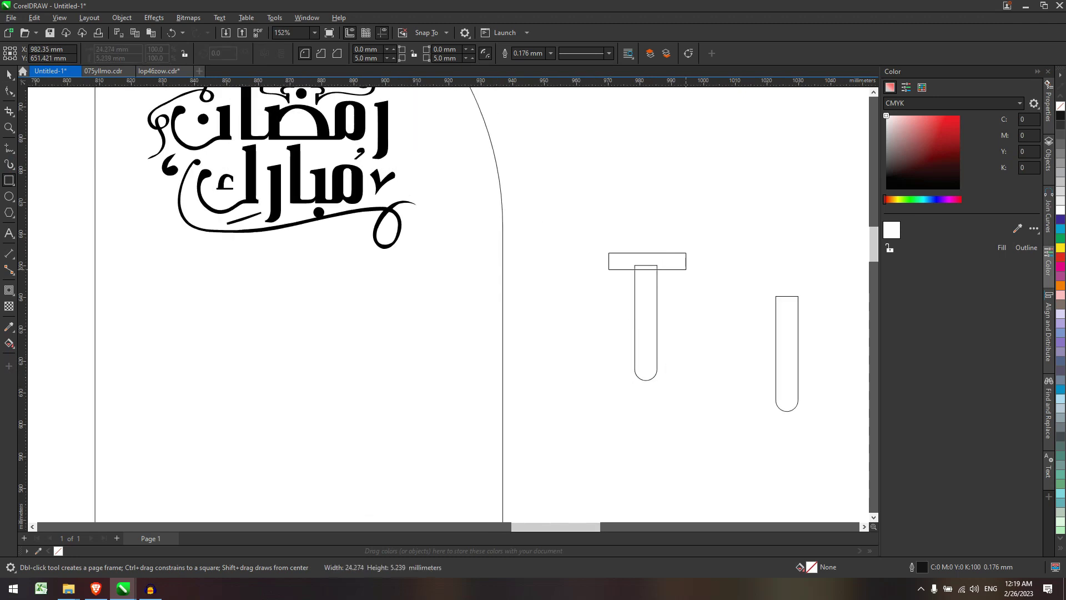
scroll(685, 270, up, 1)
drag(636, 246, 637, 246)
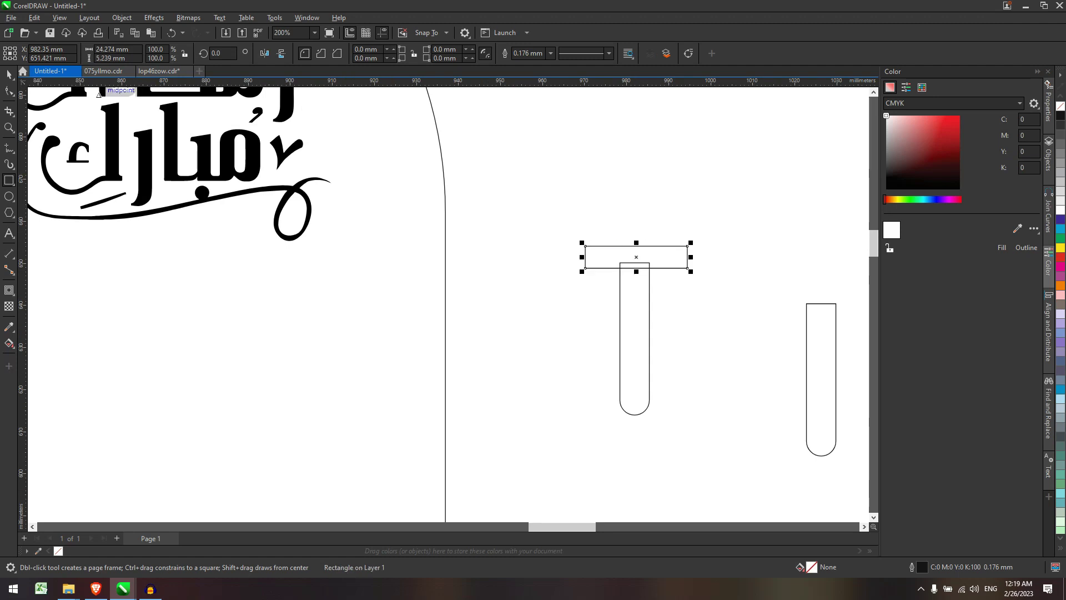
Step: Centre the horizontal bar and the strip on a common vertical axis and weld them into one T-shaped piece
click(9, 75)
drag(559, 192, 780, 516)
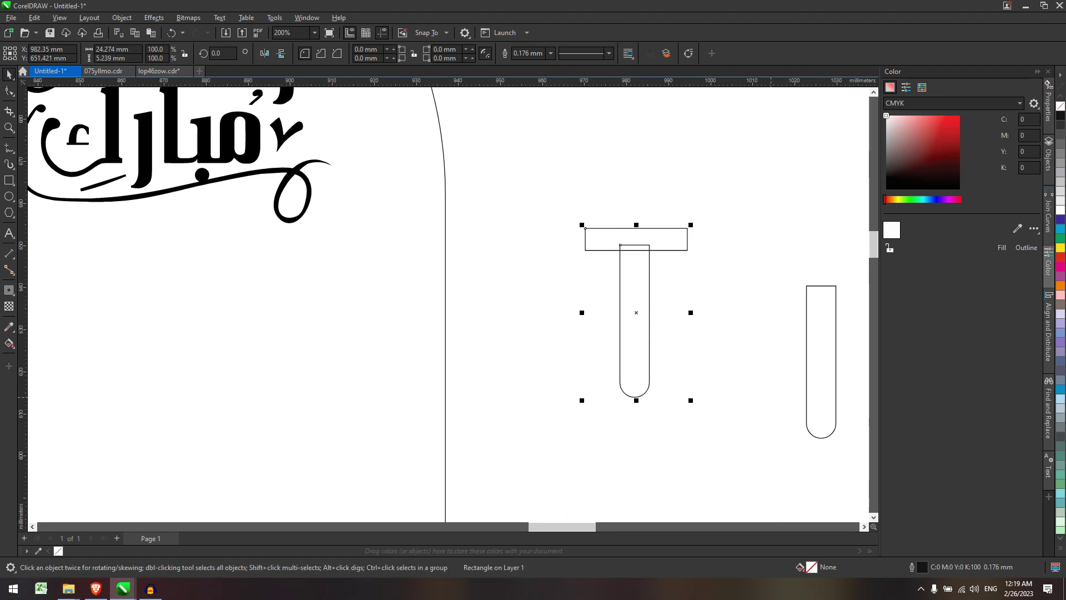
key(c)
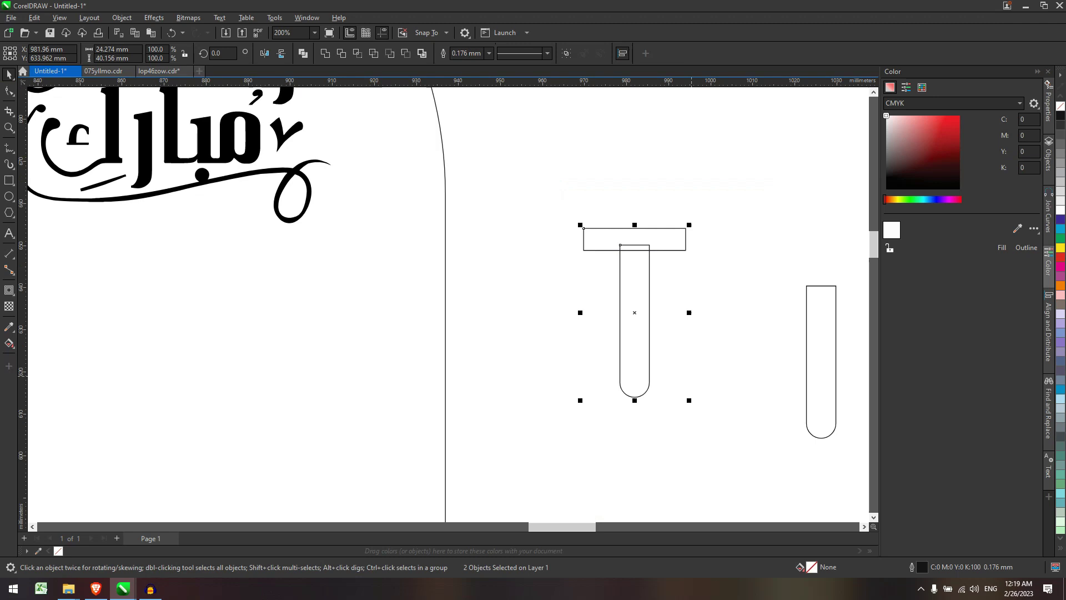
click(324, 53)
scroll(648, 269, down, 1)
key(Escape)
scroll(647, 267, down, 2)
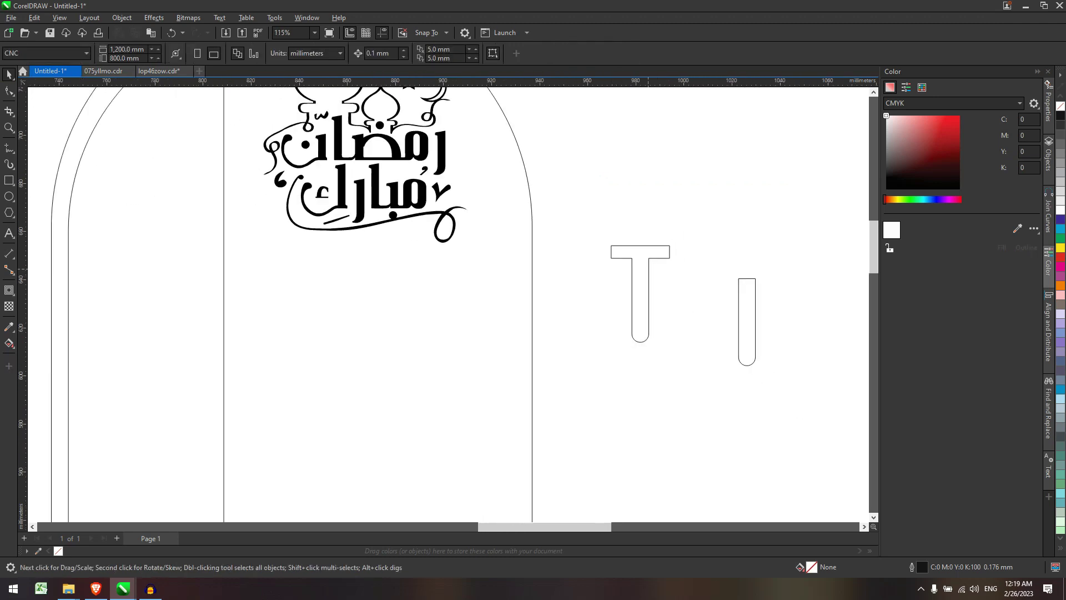
Step: Move the loose rounded strip closer to the T-shaped piece
click(649, 269)
scroll(649, 269, down, 2)
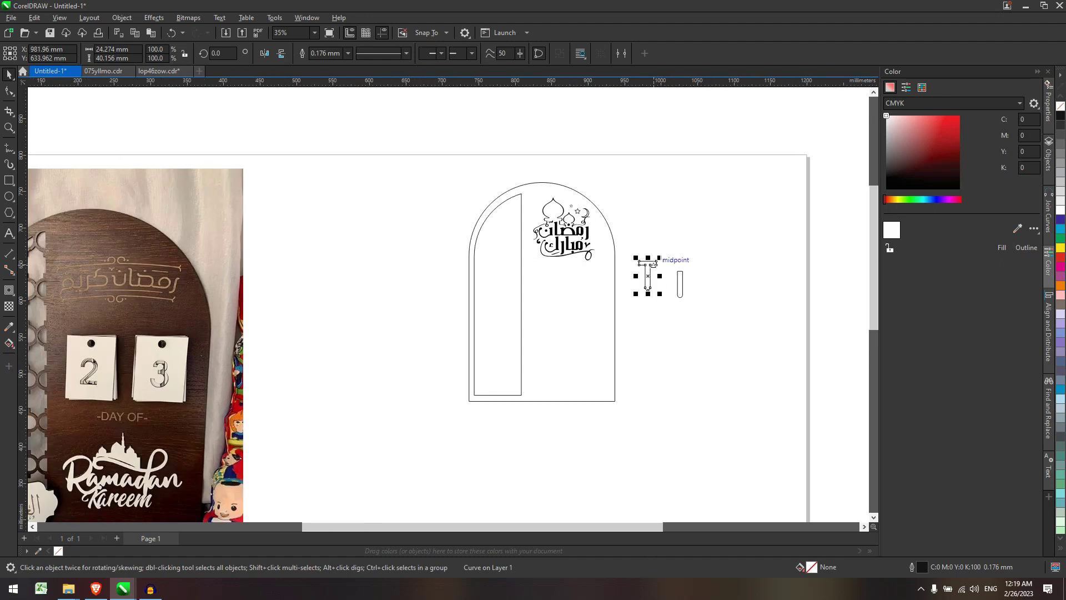
scroll(652, 264, up, 2)
click(704, 302)
scroll(704, 303, up, 2)
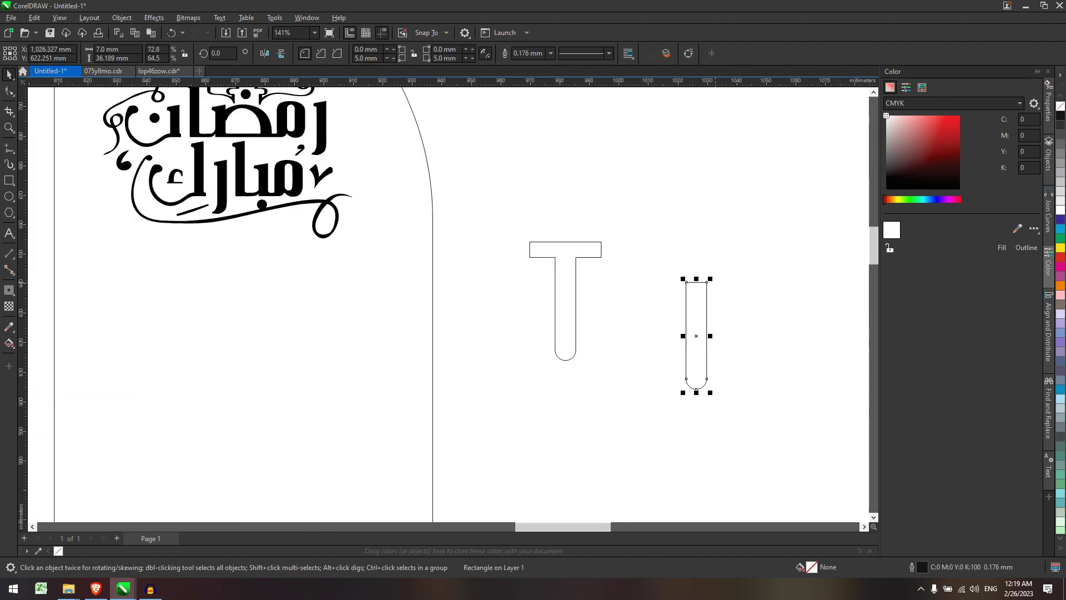
scroll(669, 278, up, 1)
drag(700, 311, 628, 315)
scroll(539, 261, down, 2)
scroll(539, 261, up, 1)
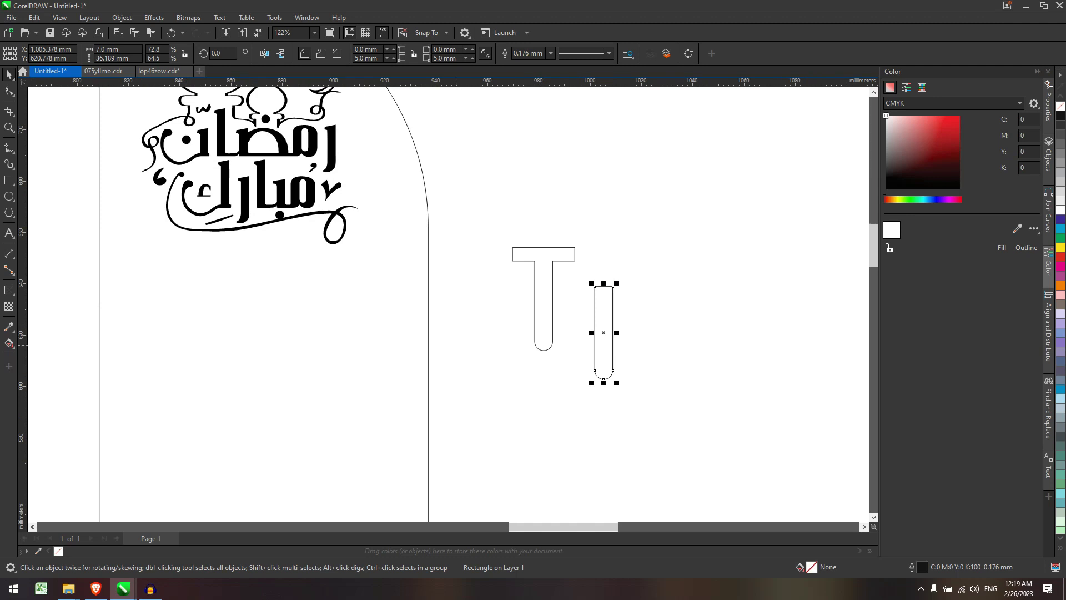
Step: Draw a rectangle 7 mm wide across the upper end of the loose strip and set its height to 2.5 mm
scroll(622, 306, up, 3)
key(Escape)
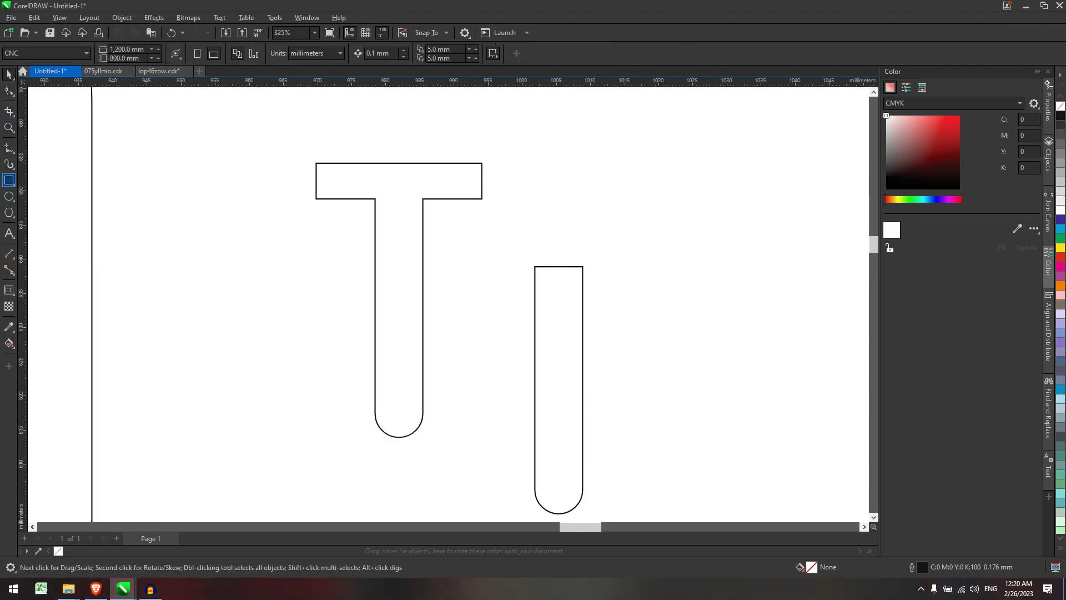
drag(535, 267, 582, 290)
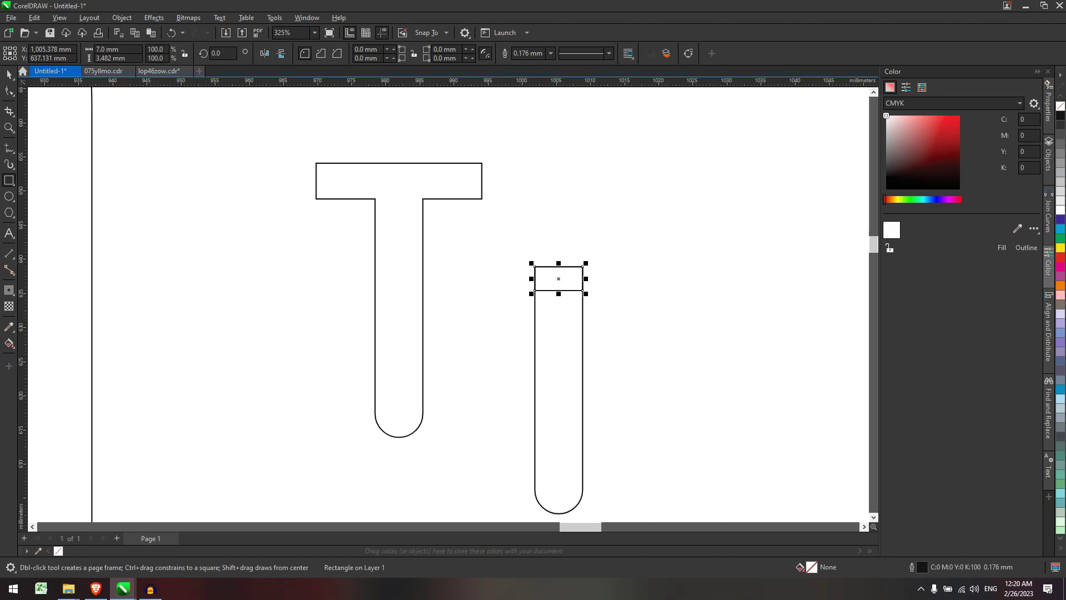
double_click(103, 57)
text(2.5)
key(Return)
Step: Move the small rectangle into the arch below the calligraphy and rotate it 90 degrees
click(9, 74)
scroll(414, 168, down, 2)
drag(505, 230, 136, 229)
scroll(171, 211, down, 1)
click(223, 53)
double_click(222, 53)
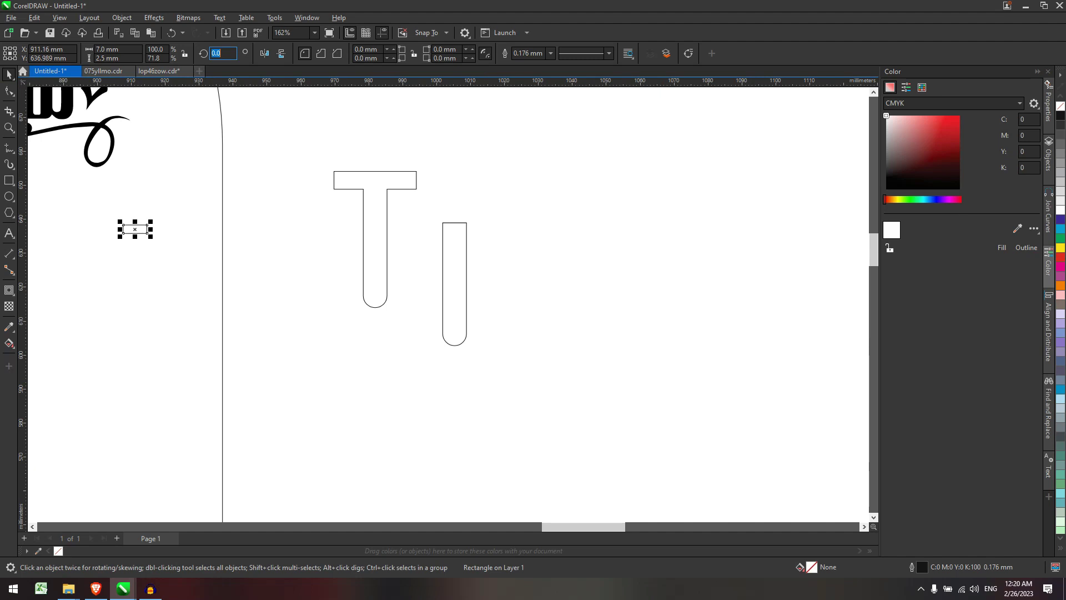
text(90)
key(Return)
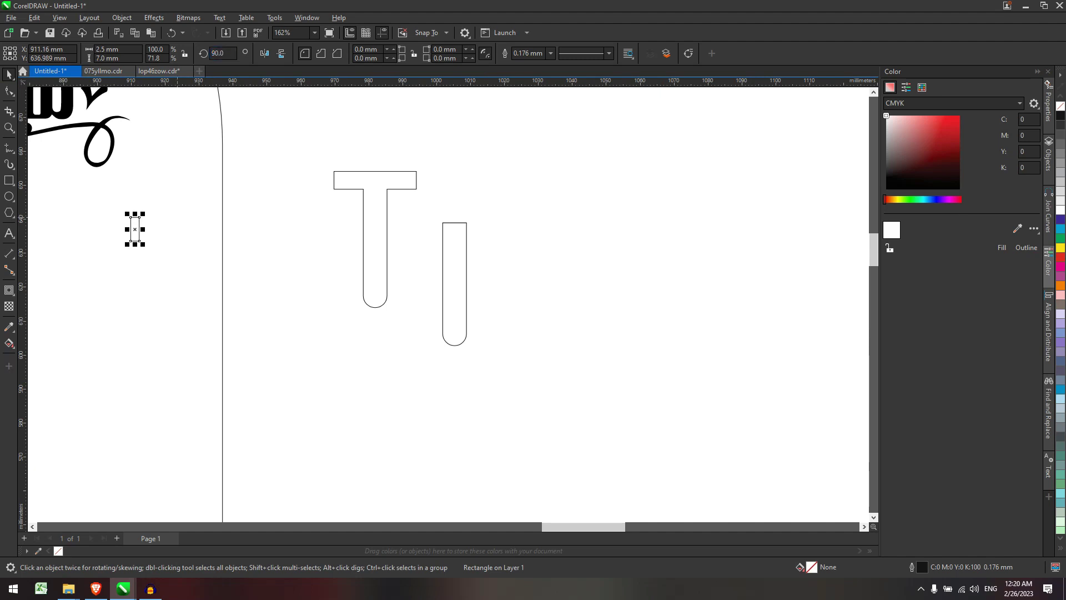
scroll(145, 216, down, 4)
scroll(58, 263, up, 3)
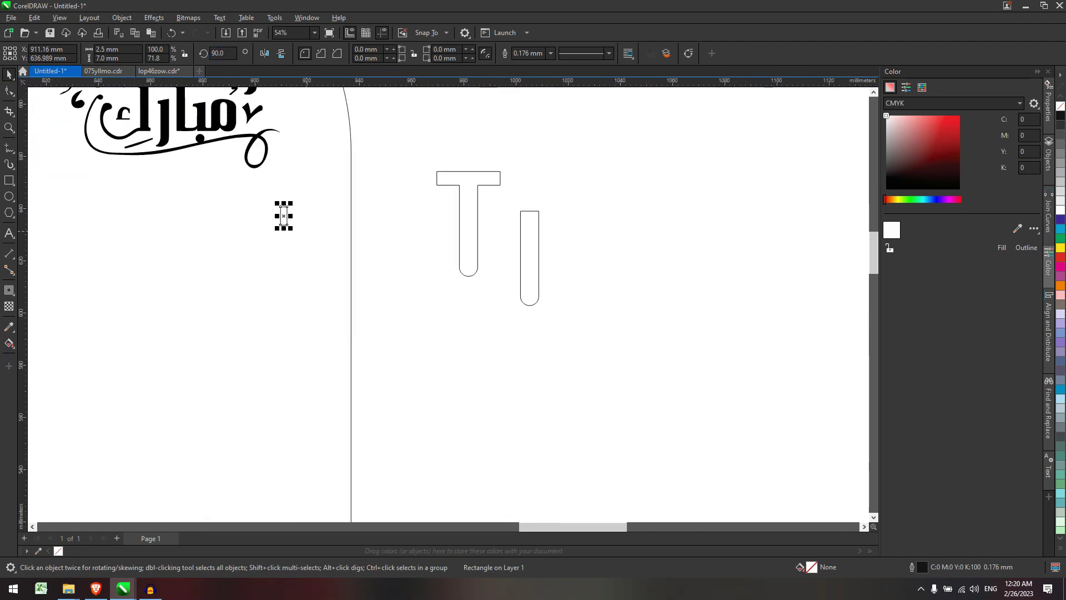
drag(284, 216, 272, 218)
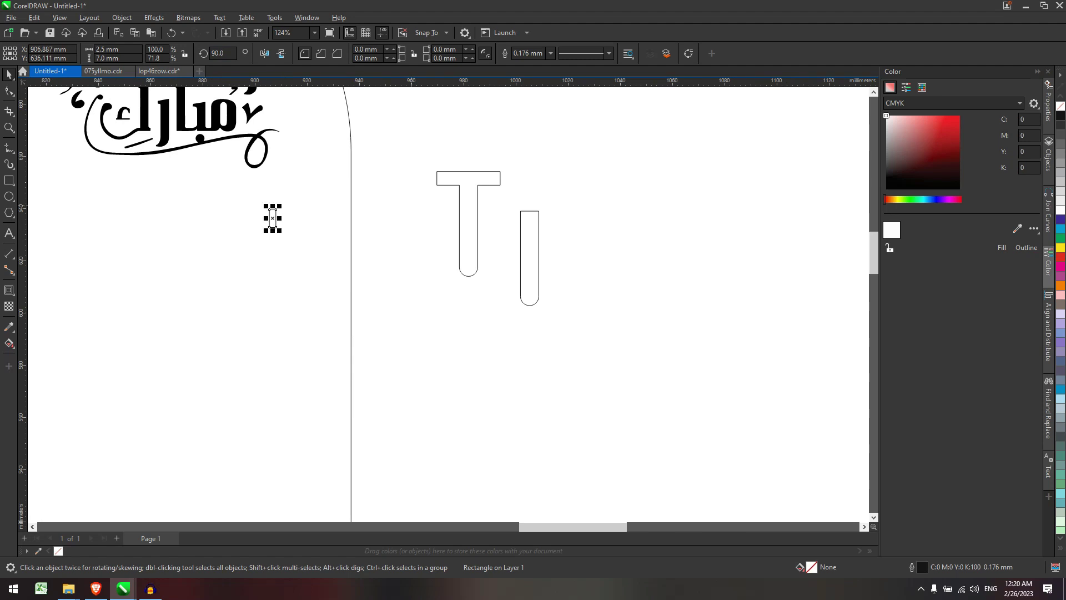
click(459, 208)
key(Tab)
key(Escape)
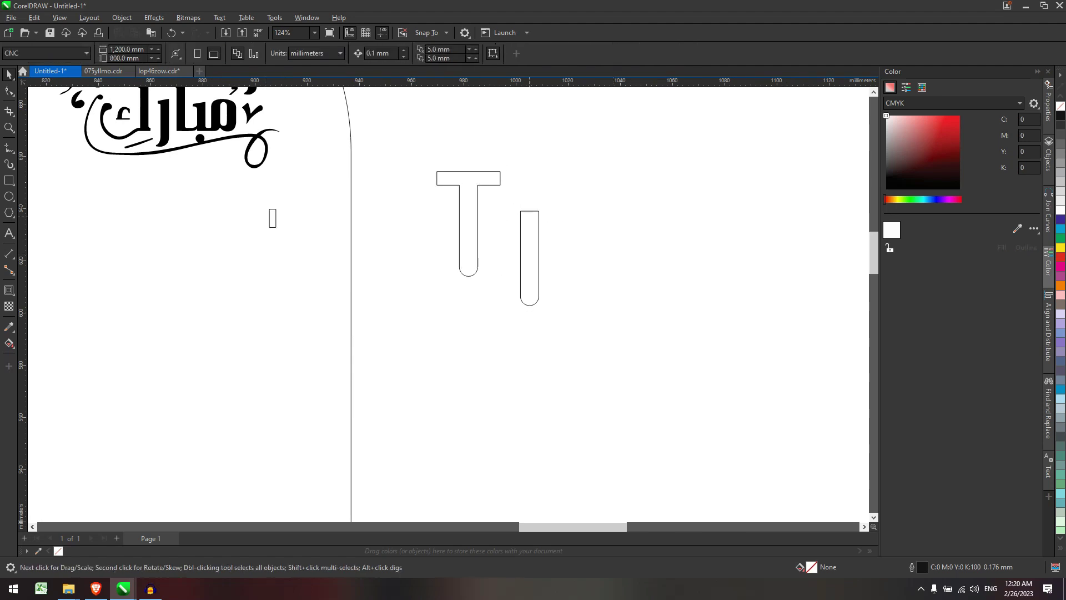
Step: Move the loose rounded strip onto the T-shaped piece so that it lies exactly over the stem
scroll(522, 200, up, 2)
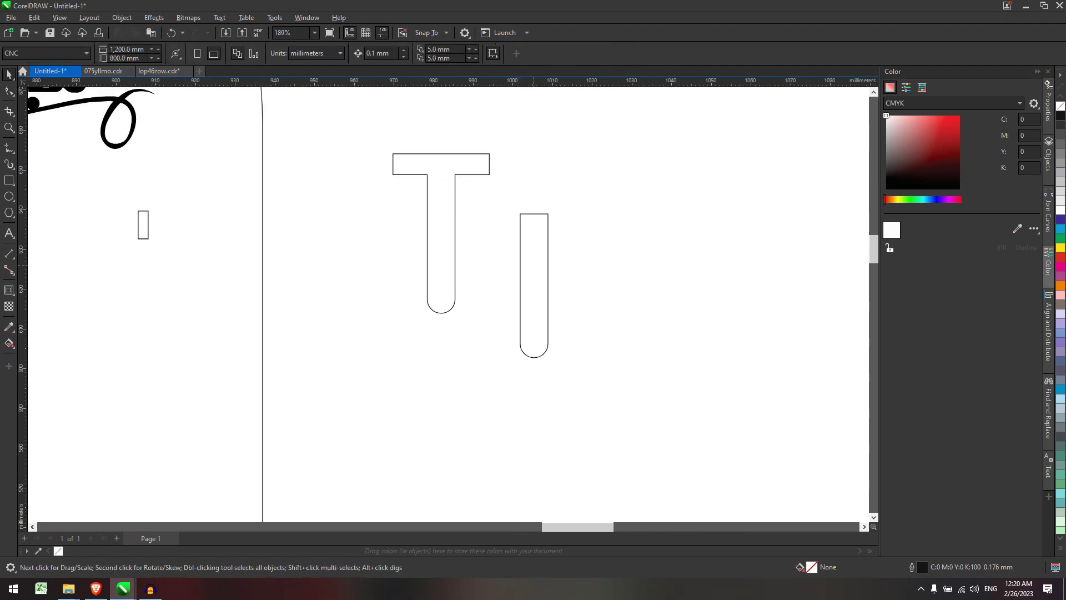
click(533, 265)
scroll(456, 185, up, 1)
drag(553, 255, 428, 194)
scroll(397, 319, up, 3)
drag(443, 355, 446, 359)
scroll(546, 329, down, 3)
scroll(544, 161, up, 4)
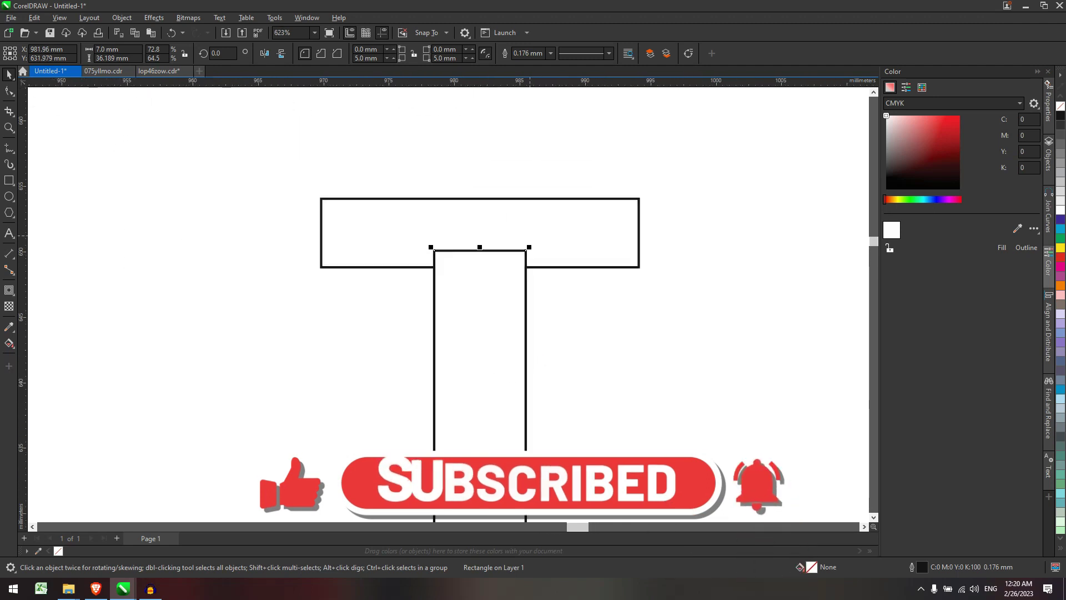
Step: Convert the rounded strip lying over the T's stem to curves and lower its upper end to shorten it to about 33 mm
key(F10)
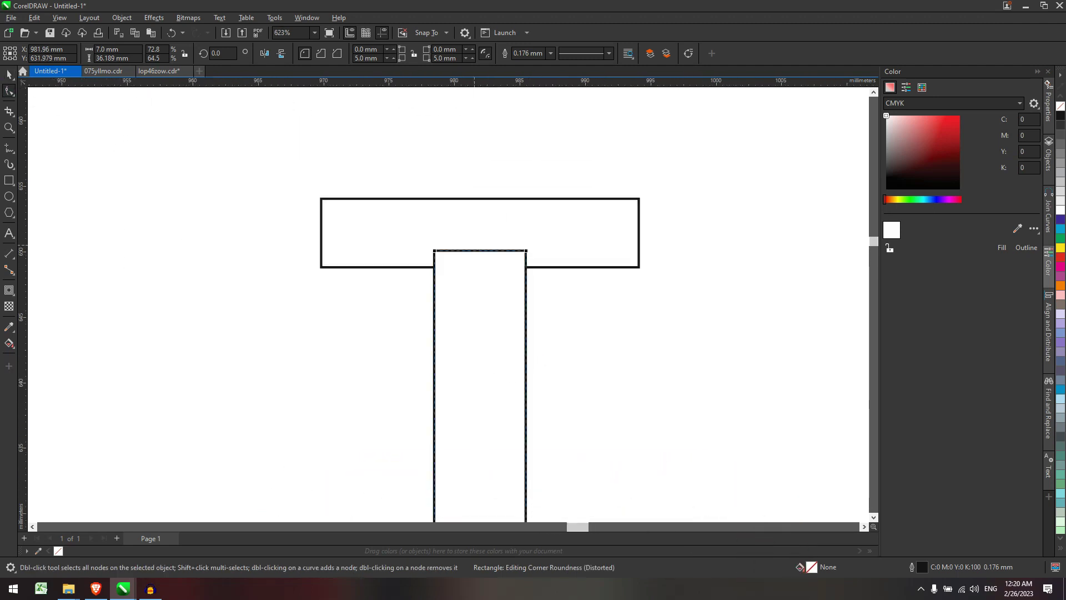
key(ctrl+q)
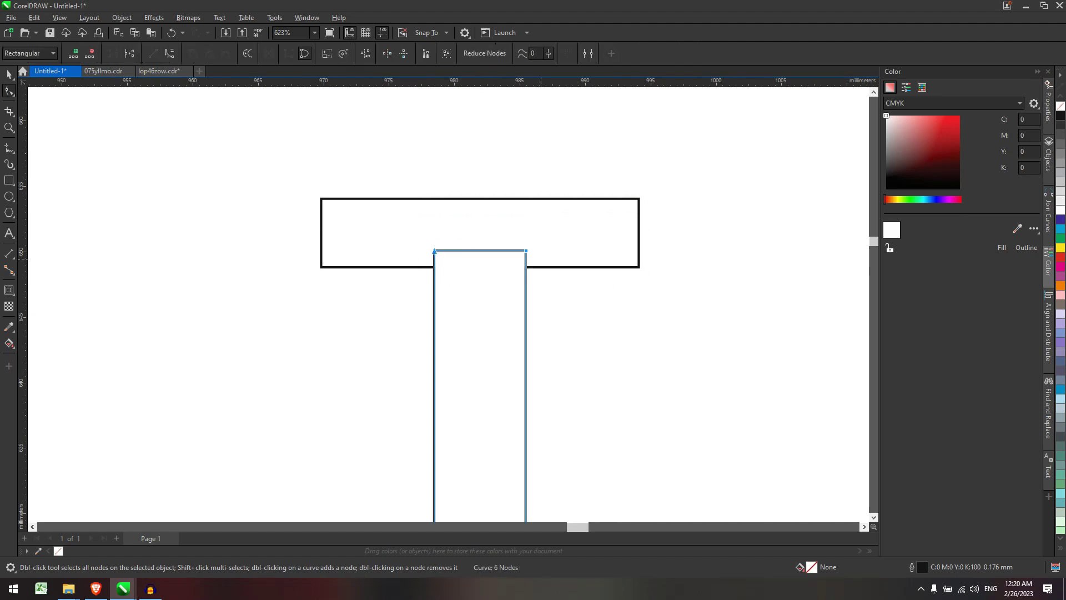
drag(526, 250, 526, 292)
scroll(537, 284, down, 1)
scroll(536, 280, up, 1)
scroll(526, 350, down, 4)
Step: Place one shortened rounded strip on each side of the T-shaped piece's stem
key(space)
drag(526, 367, 610, 363)
drag(610, 362, 552, 362)
click(592, 369)
scroll(592, 368, down, 2)
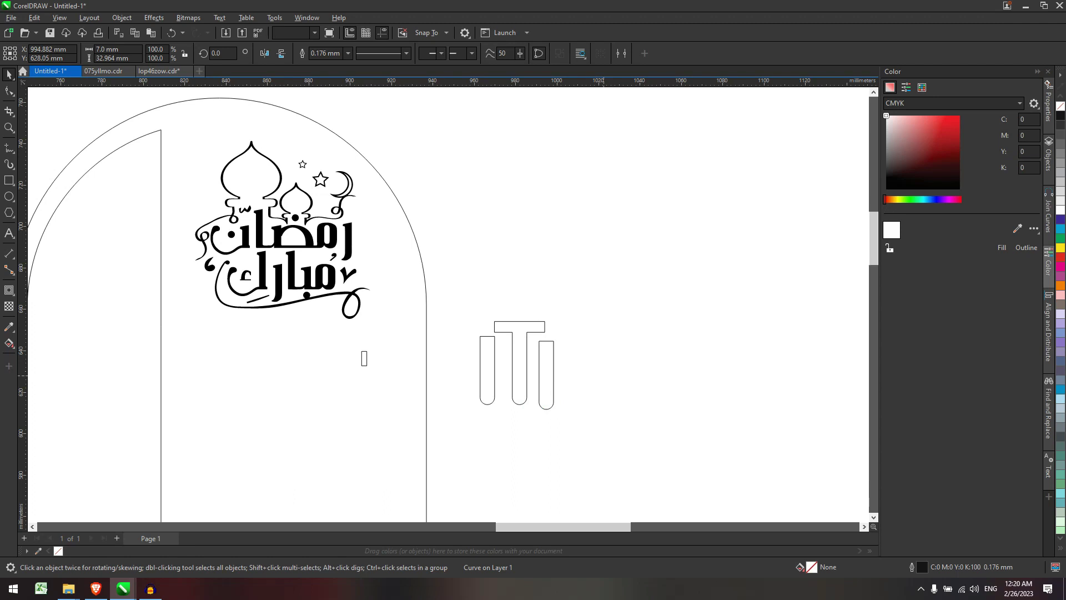
scroll(554, 341, up, 3)
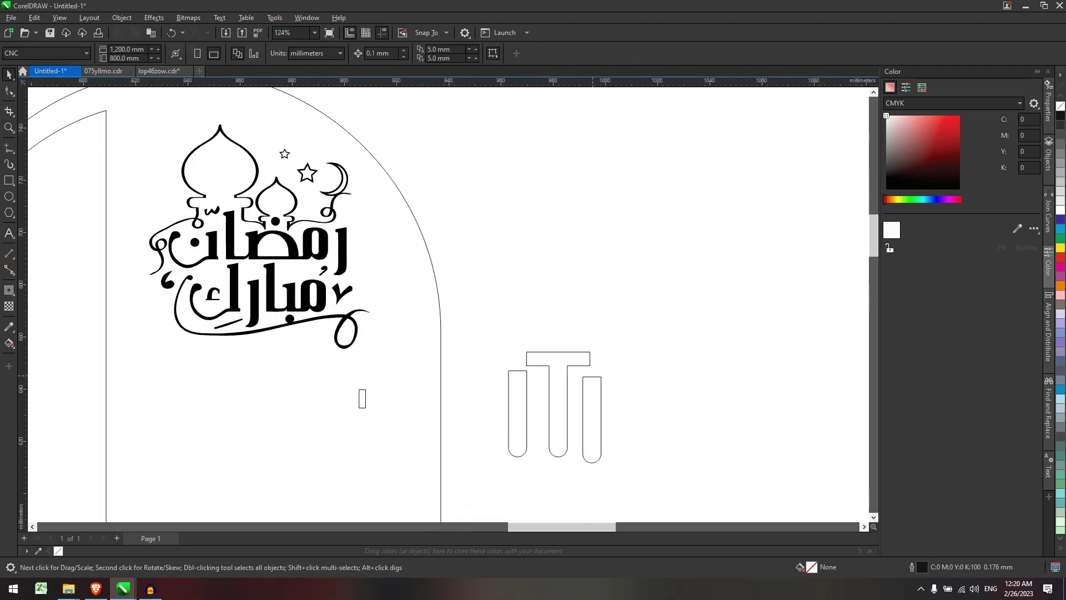
drag(485, 319, 719, 488)
click(482, 298)
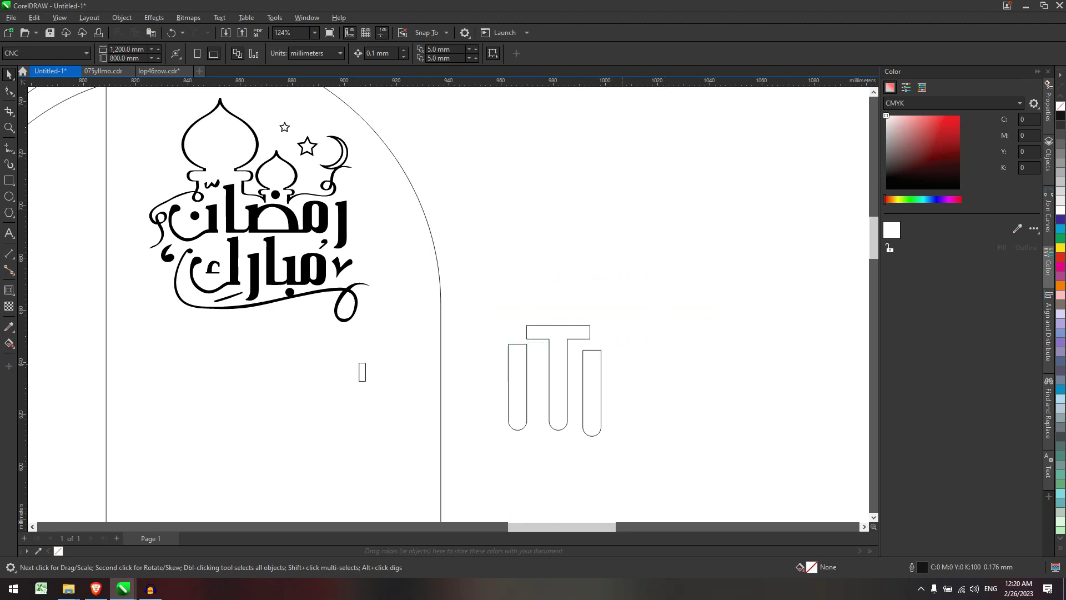
Step: Copy the small slot about 60 mm to its left, level with the original below the calligraphy, and select both slots
scroll(660, 389, down, 4)
scroll(625, 414, up, 3)
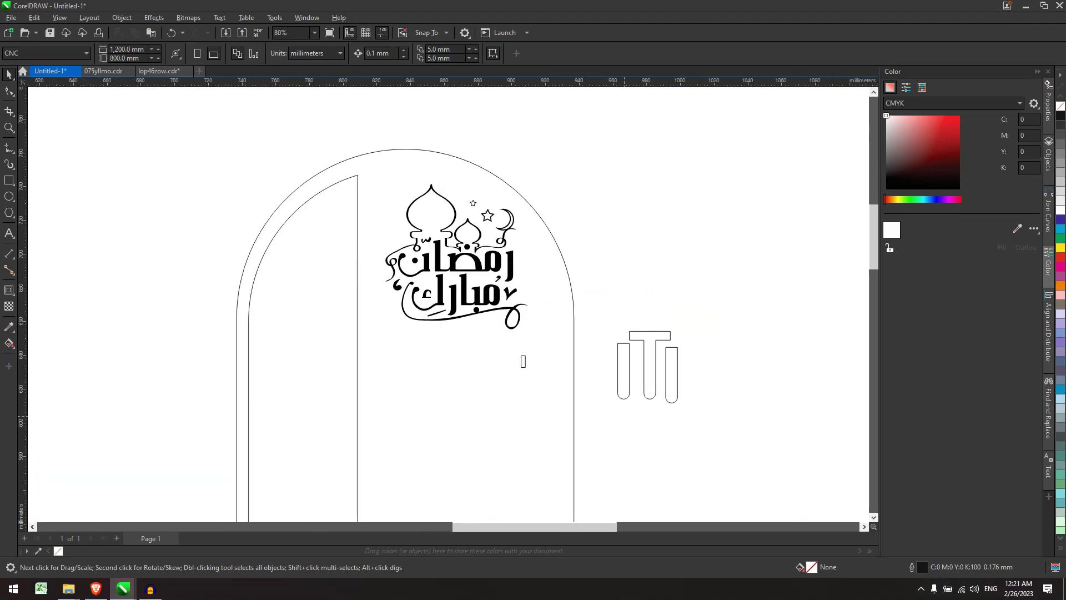
click(522, 362)
scroll(523, 361, up, 2)
scroll(526, 353, down, 5)
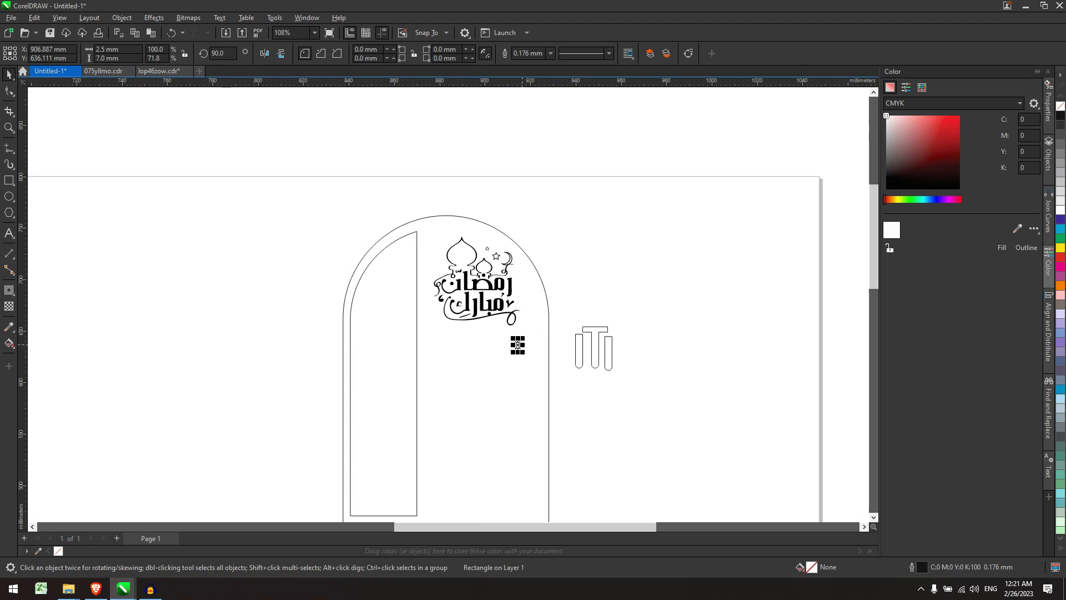
scroll(532, 340, up, 2)
drag(540, 371, 453, 371)
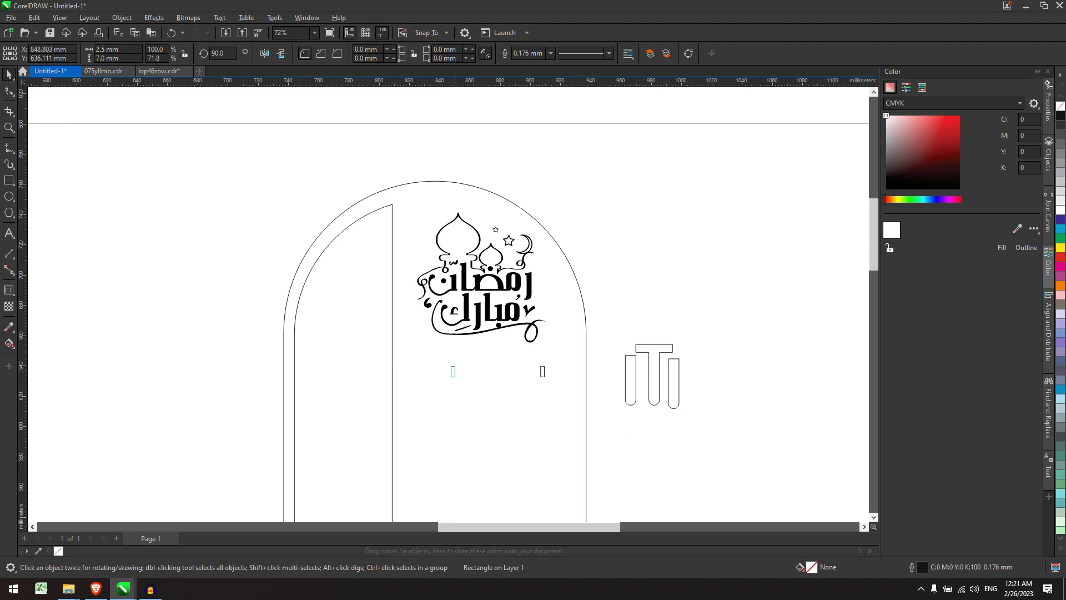
drag(601, 409, 381, 341)
click(418, 354)
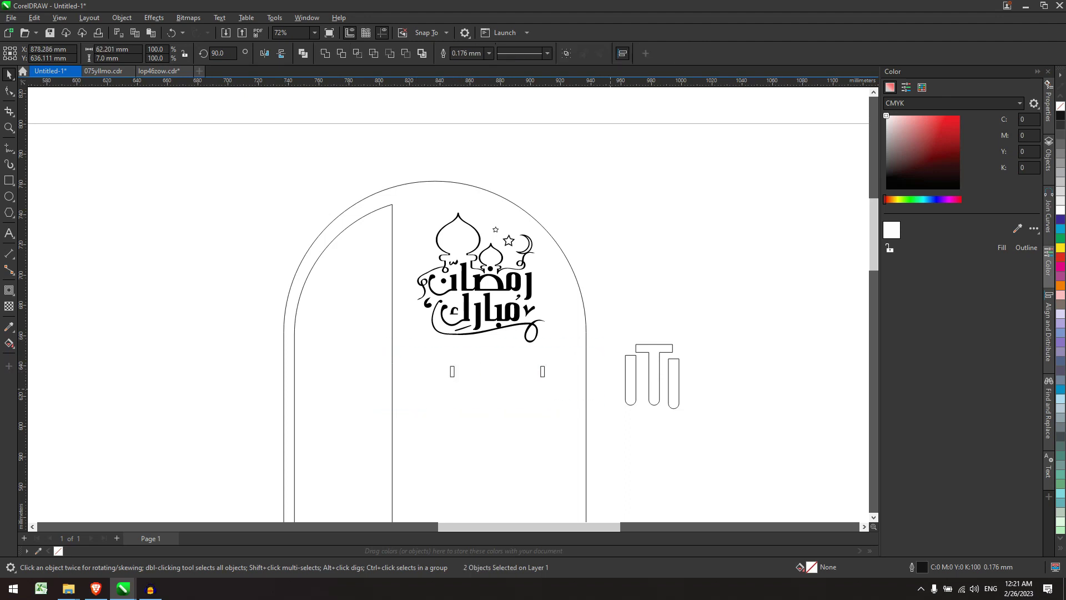
Step: Compare the arch layout and slot positions with the number cards in the reference photo
scroll(585, 366, down, 2)
scroll(568, 386, up, 2)
scroll(616, 358, down, 4)
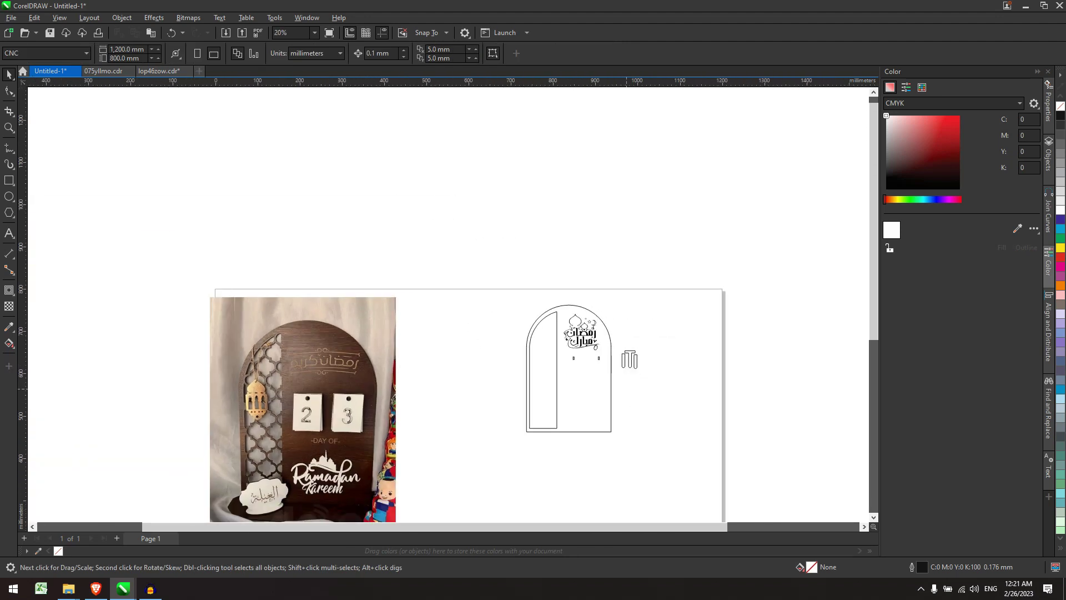
scroll(629, 373, up, 2)
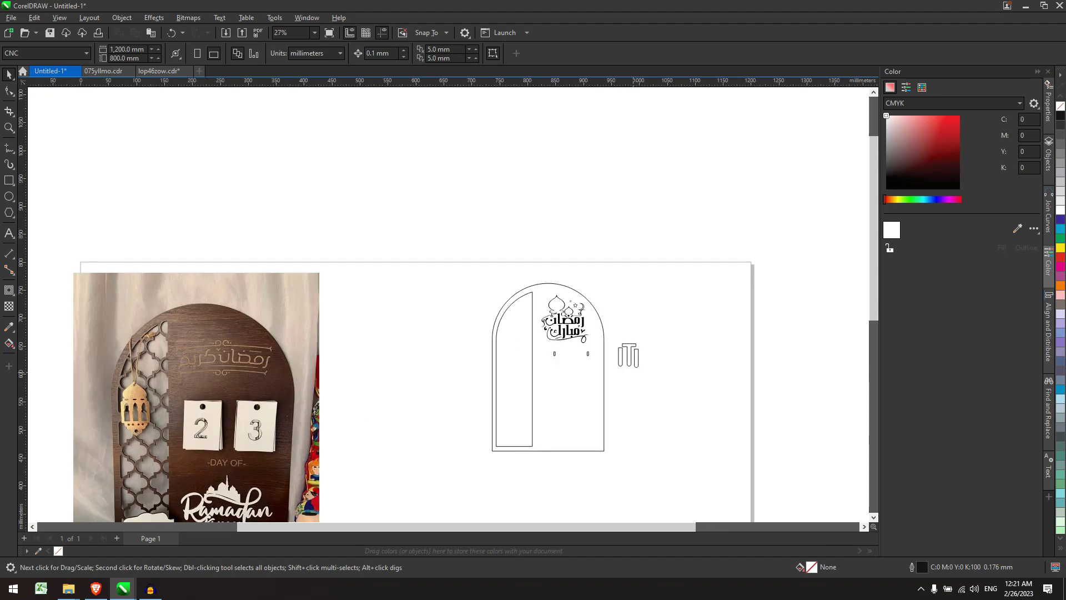
scroll(631, 374, down, 3)
scroll(617, 386, up, 2)
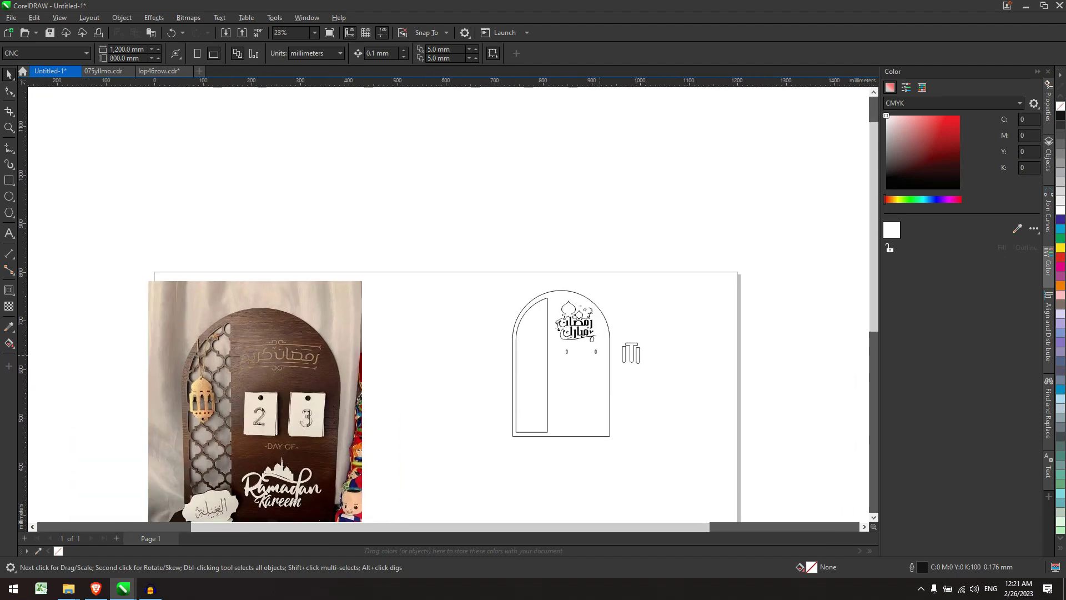
scroll(597, 413, up, 2)
scroll(644, 333, up, 2)
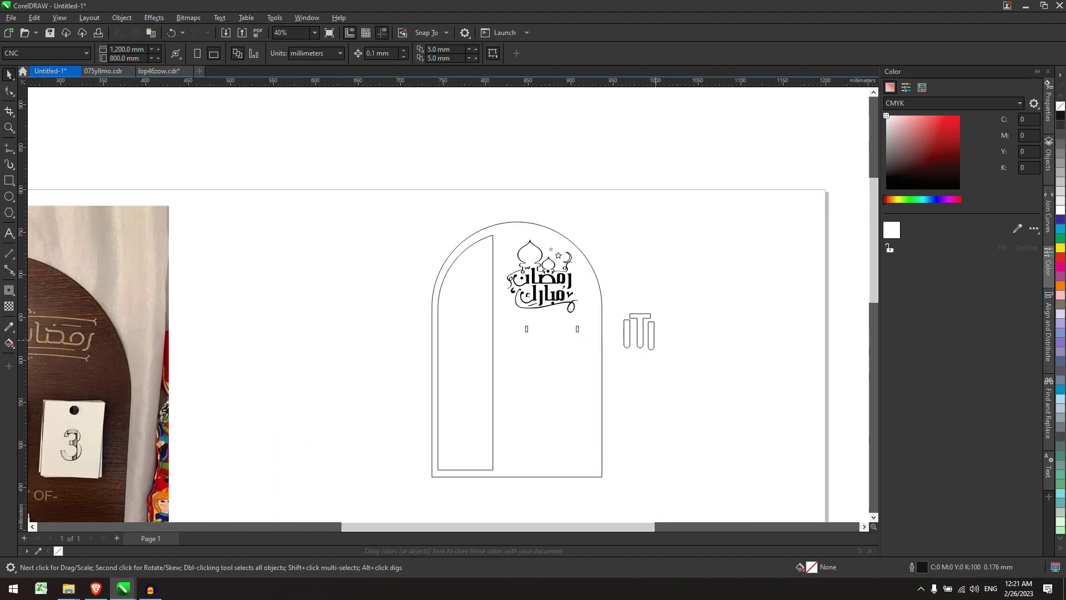
Step: Duplicate the T-shaped piece with its two side strips to the right of the original set
drag(693, 395, 719, 396)
drag(639, 331, 684, 340)
right_click(685, 340)
scroll(705, 331, up, 3)
scroll(705, 330, up, 1)
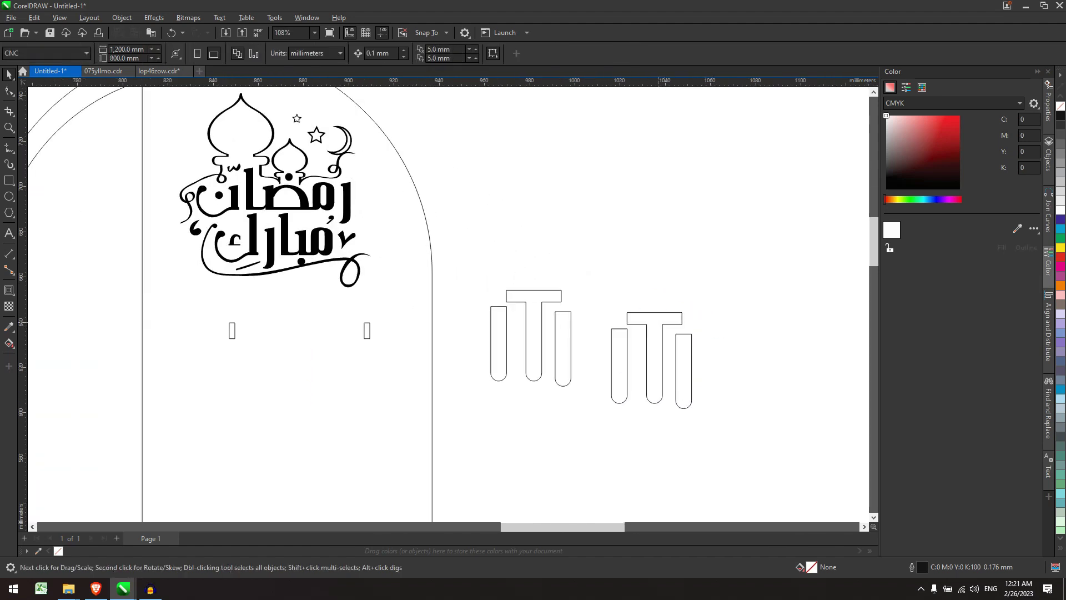
scroll(448, 304, up, 1)
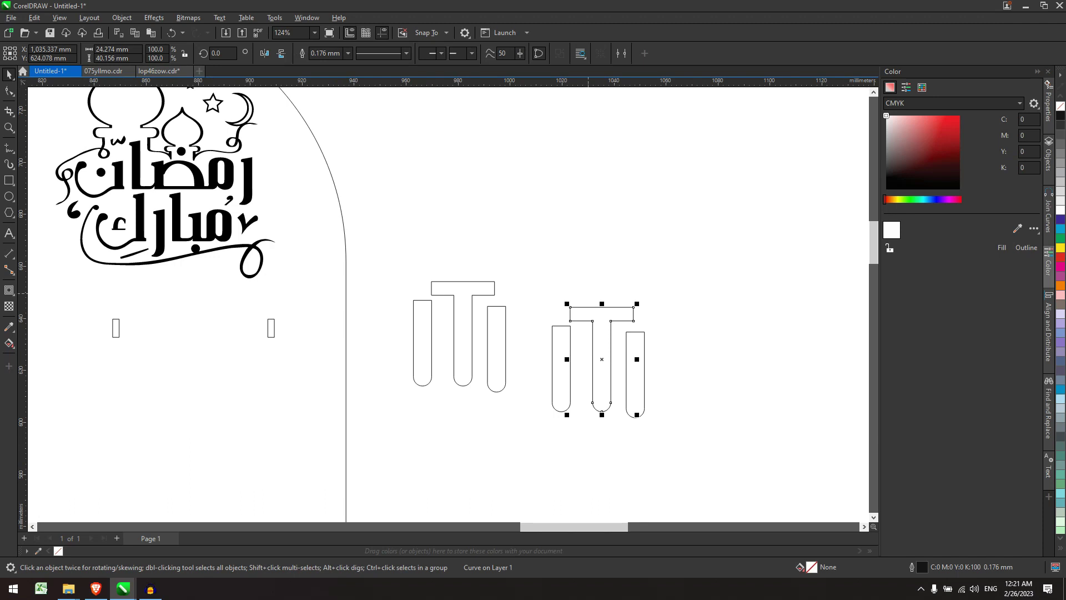
Step: Shorten the duplicated T-shaped piece to about 21.7 mm and its strips to 14.4 mm, and move the set beside the arch, replacing the originals
key(Escape)
click(634, 356)
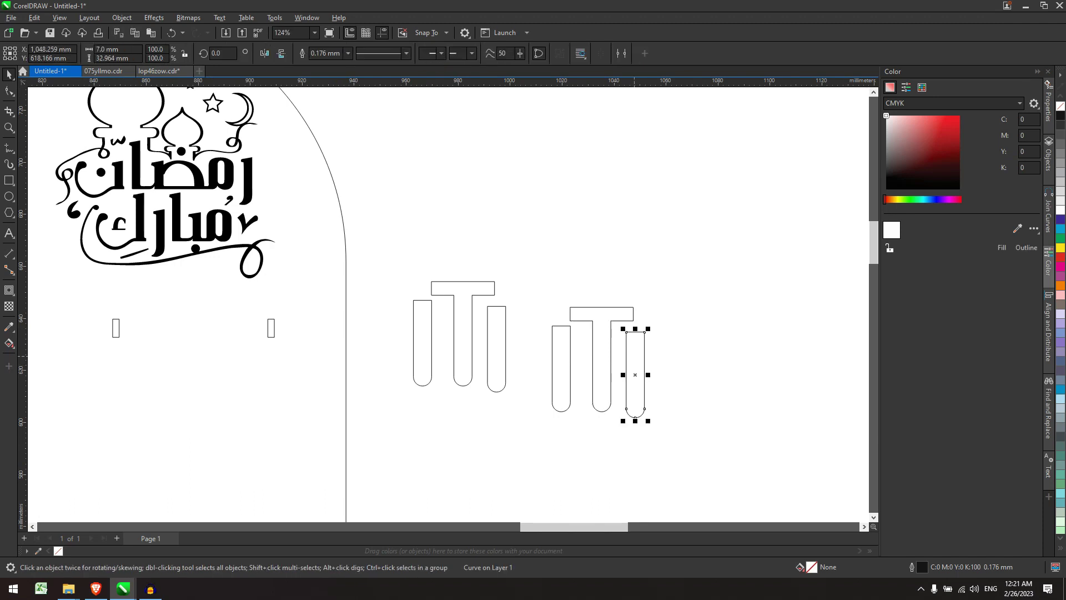
key(Delete)
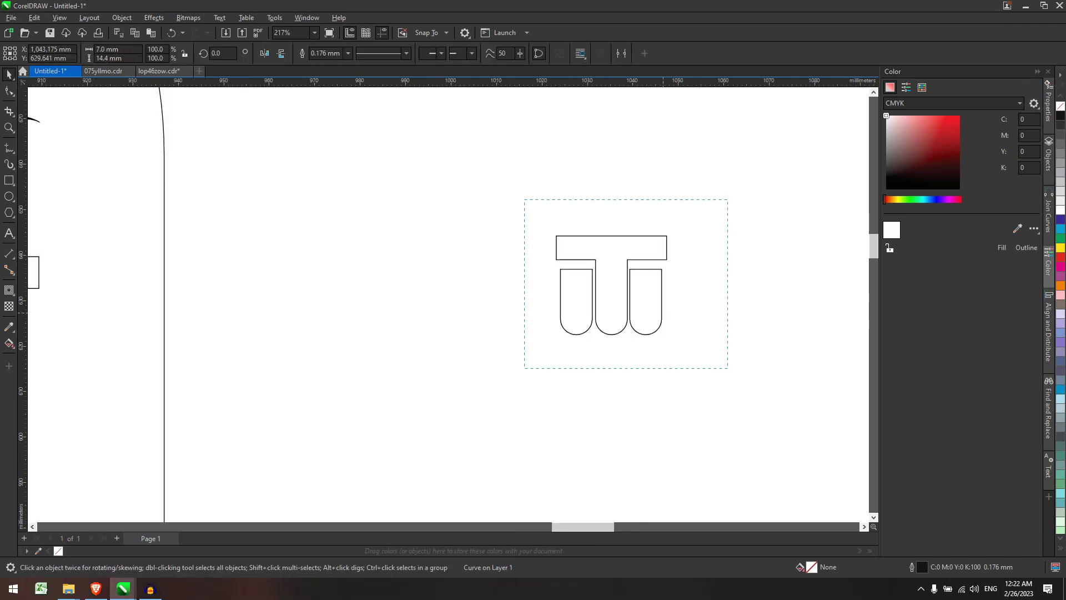
click(612, 302)
drag(612, 302, 298, 302)
scroll(380, 333, down, 3)
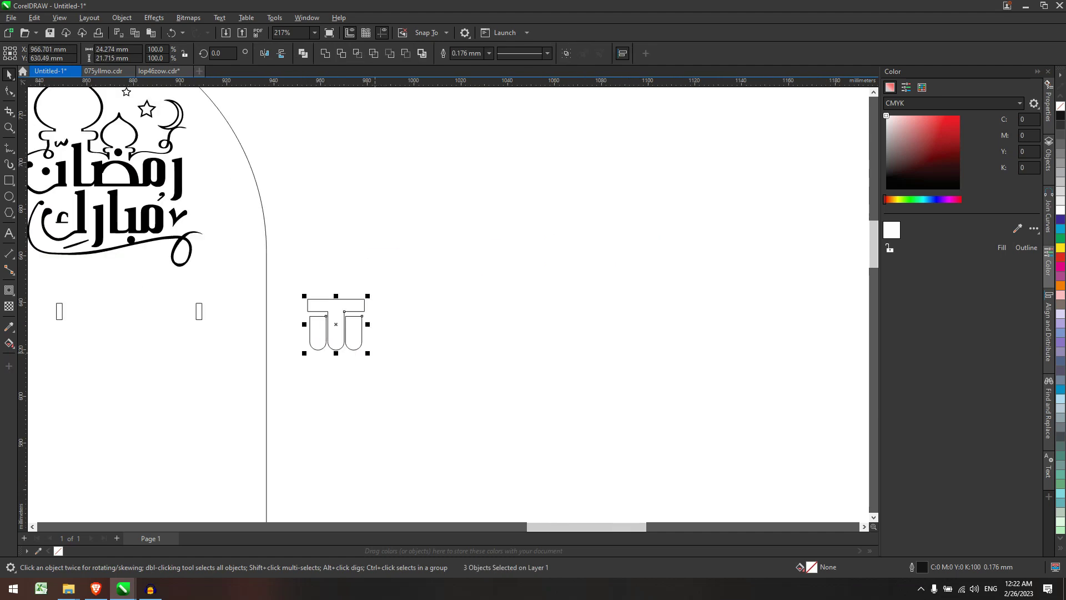
Step: Place a copy of the shortened T-piece and strips directly above the first set
scroll(375, 352, down, 6)
scroll(344, 364, up, 1)
click(350, 321)
click(360, 338)
drag(359, 322, 360, 298)
key(ctrl+z)
mouse_move(360, 336)
mouse_down()
mouse_move(362, 294)
mouse_move(428, 409)
mouse_up()
right_click(362, 295)
drag(361, 294, 332, 264)
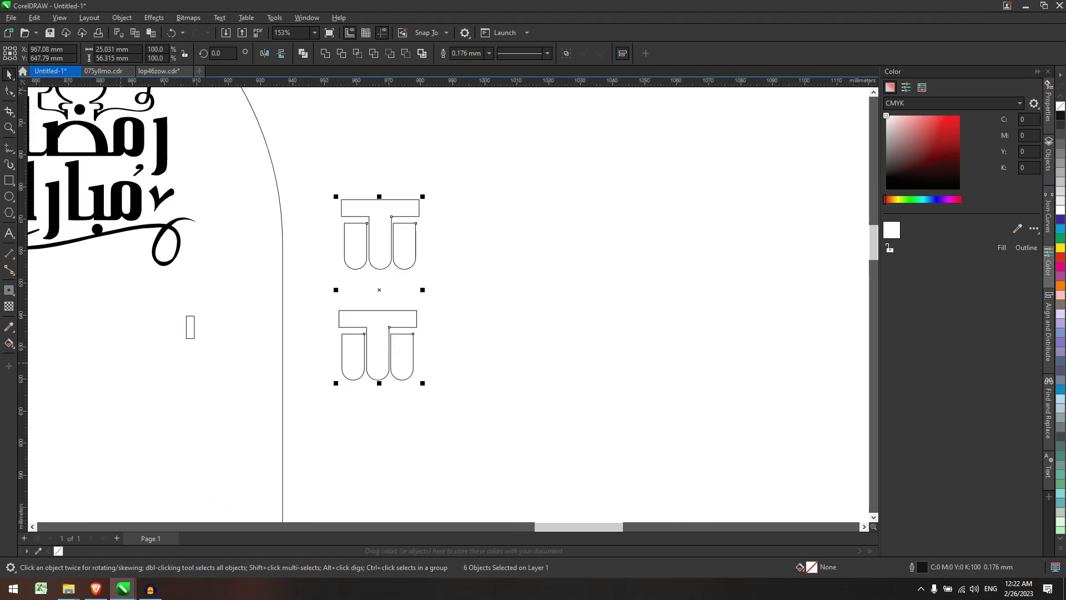
Step: Stretch the two slots in the arch slightly downward to a height of about 7.33 mm
scroll(484, 317, down, 4)
scroll(484, 317, up, 3)
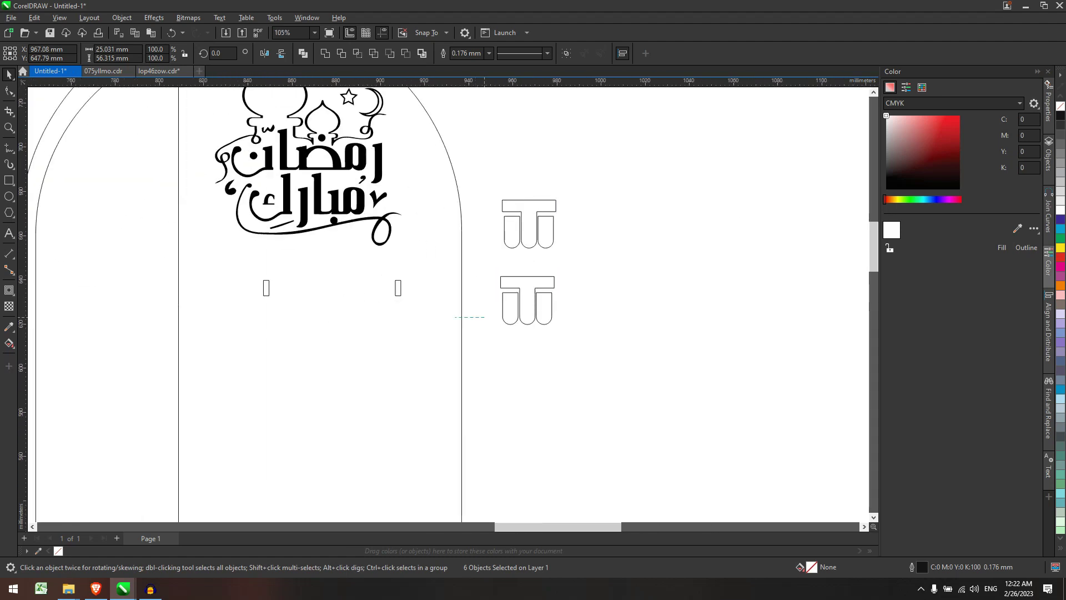
drag(484, 317, 230, 249)
scroll(364, 292, up, 3)
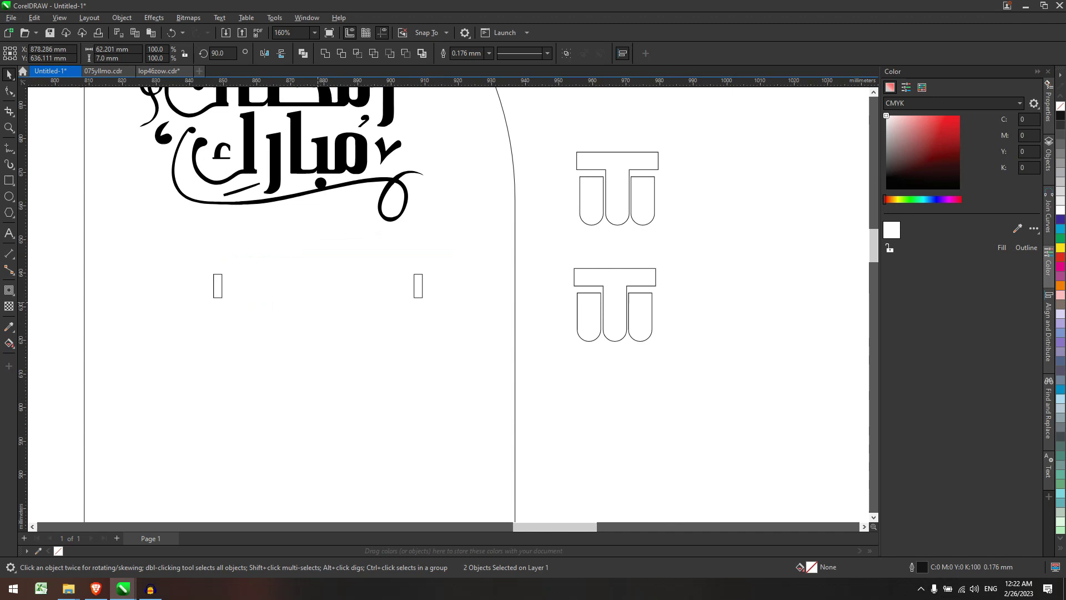
drag(317, 302, 317, 305)
key(Escape)
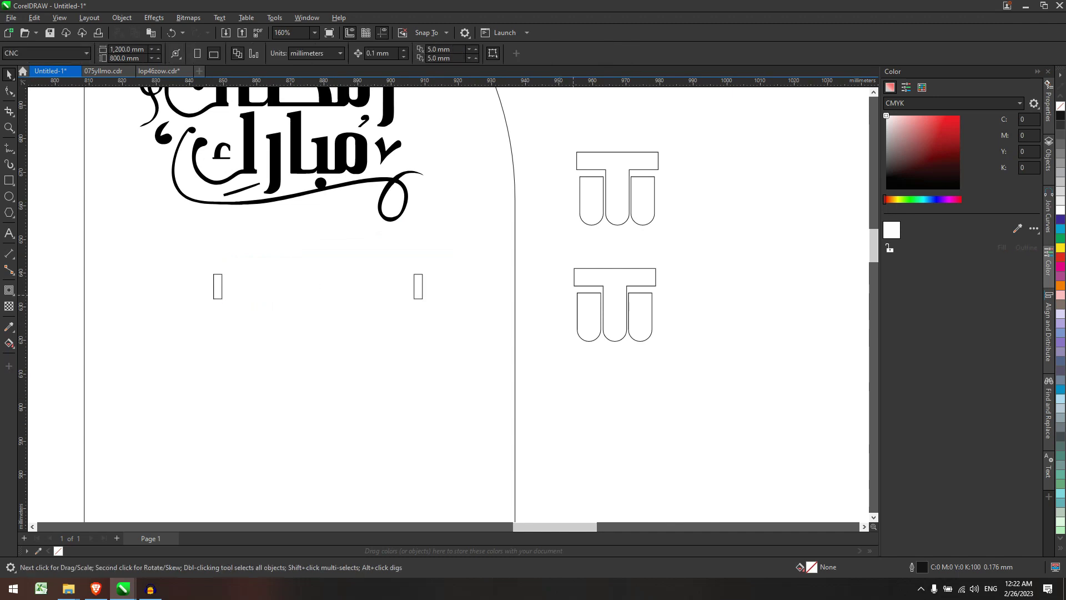
scroll(558, 321, down, 3)
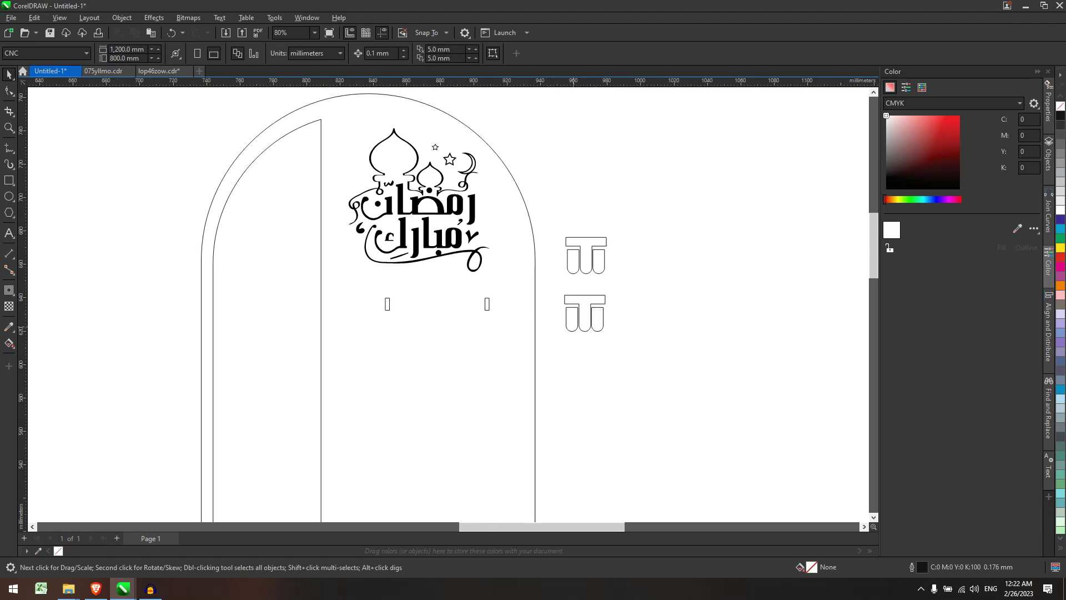
click(584, 331)
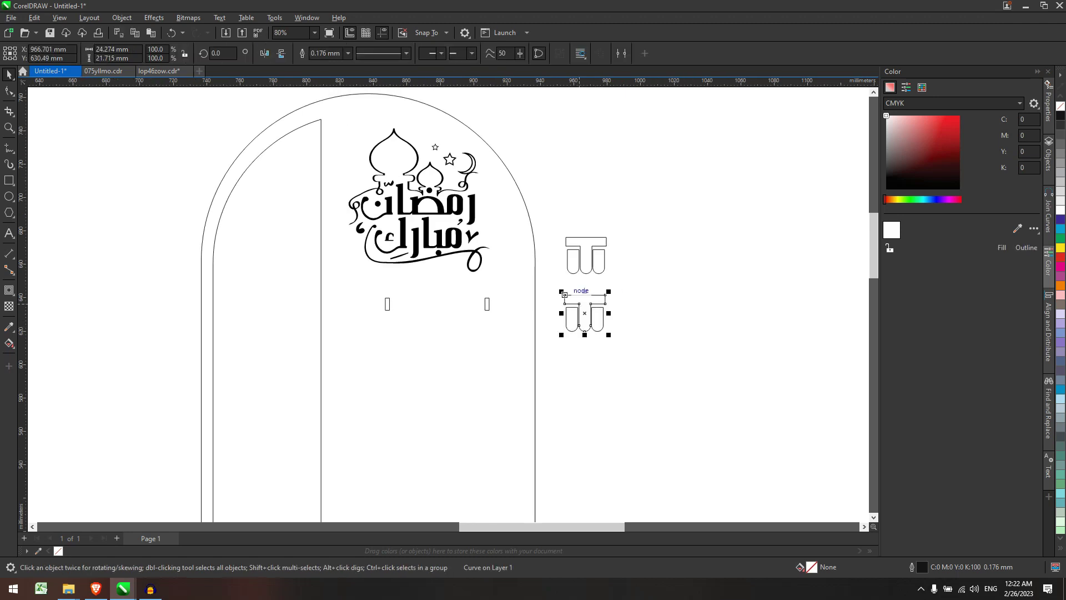
scroll(598, 313, down, 4)
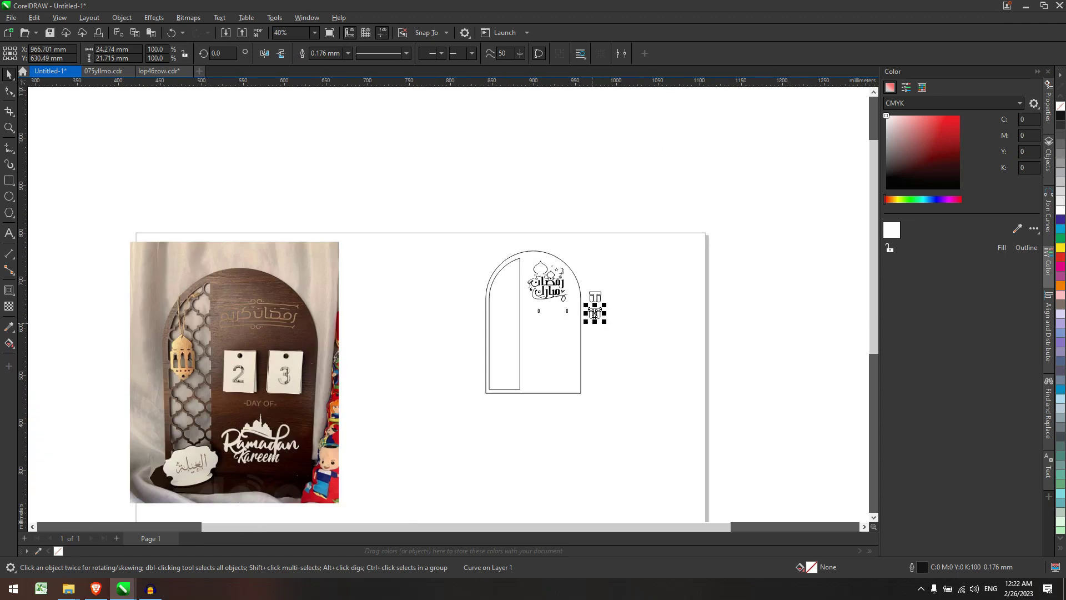
scroll(599, 335, up, 1)
key(Escape)
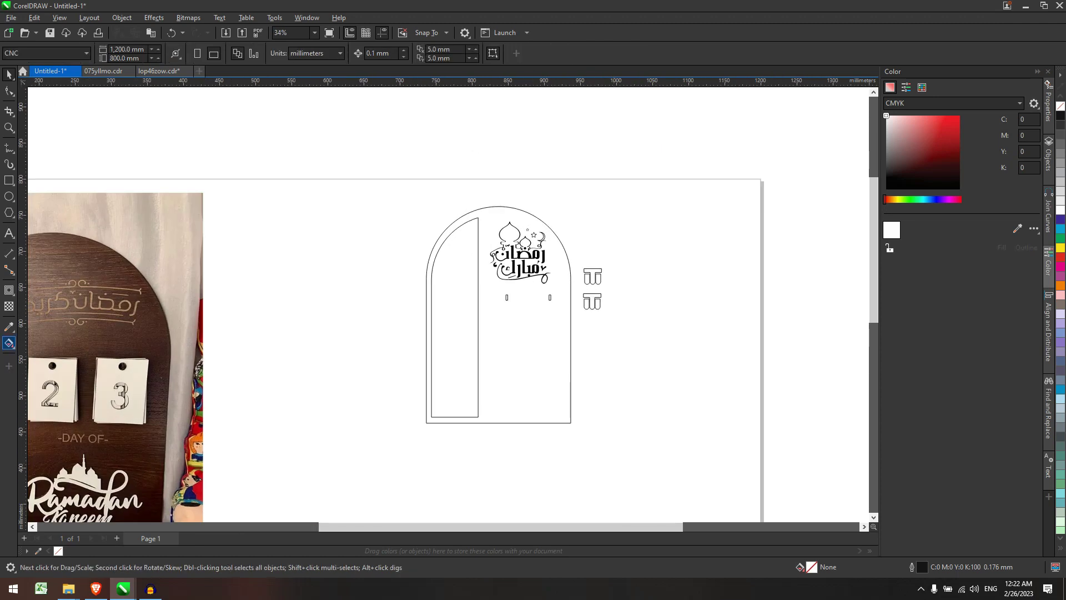
Step: Draw a card rectangle about 39.5 mm wide and 56.6 mm high around one slot and copy it around the other slot
key(F6)
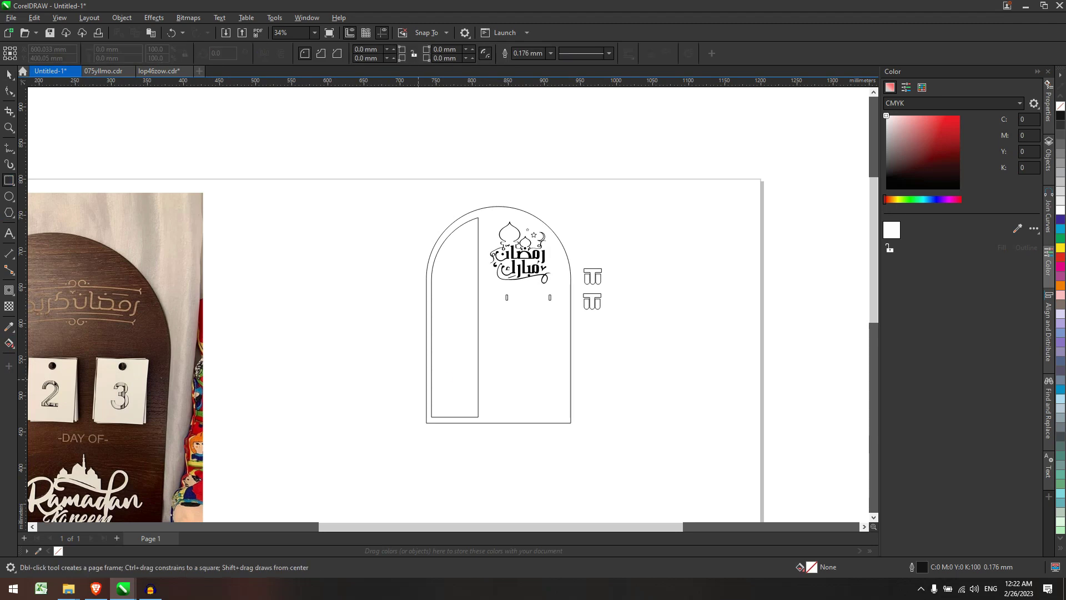
scroll(490, 372, down, 1)
scroll(546, 334, up, 1)
scroll(622, 337, up, 1)
drag(628, 307, 448, 300)
right_click(448, 300)
scroll(508, 326, up, 2)
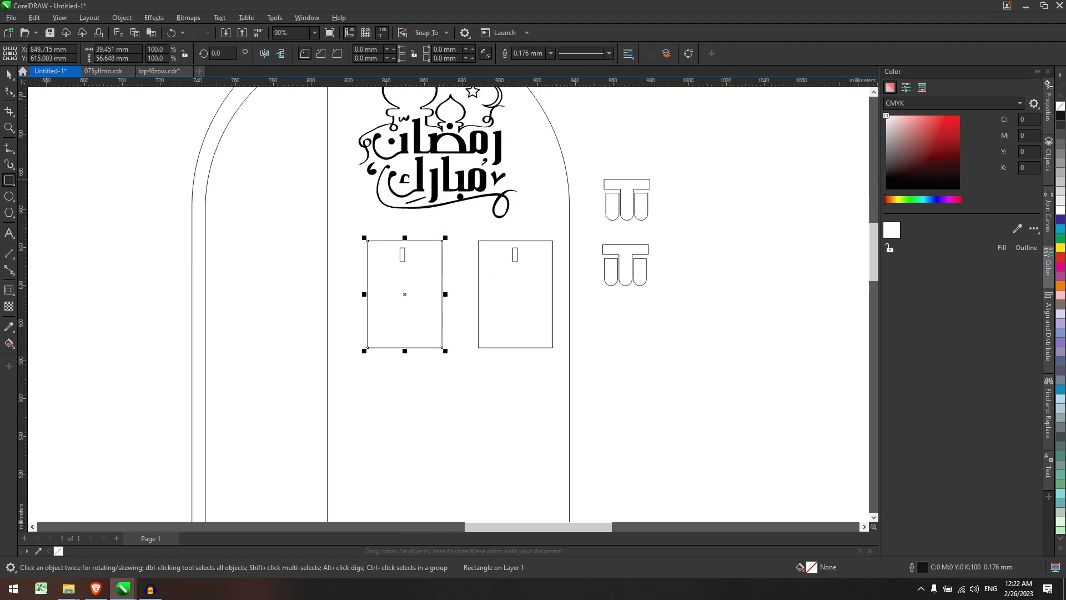
Step: Enlarge one card rectangle slightly and move it to the right outside the arch, and delete the card rectangle remaining in the arch
key(space)
drag(445, 351, 673, 379)
scroll(454, 378, down, 2)
click(521, 355)
click(511, 353)
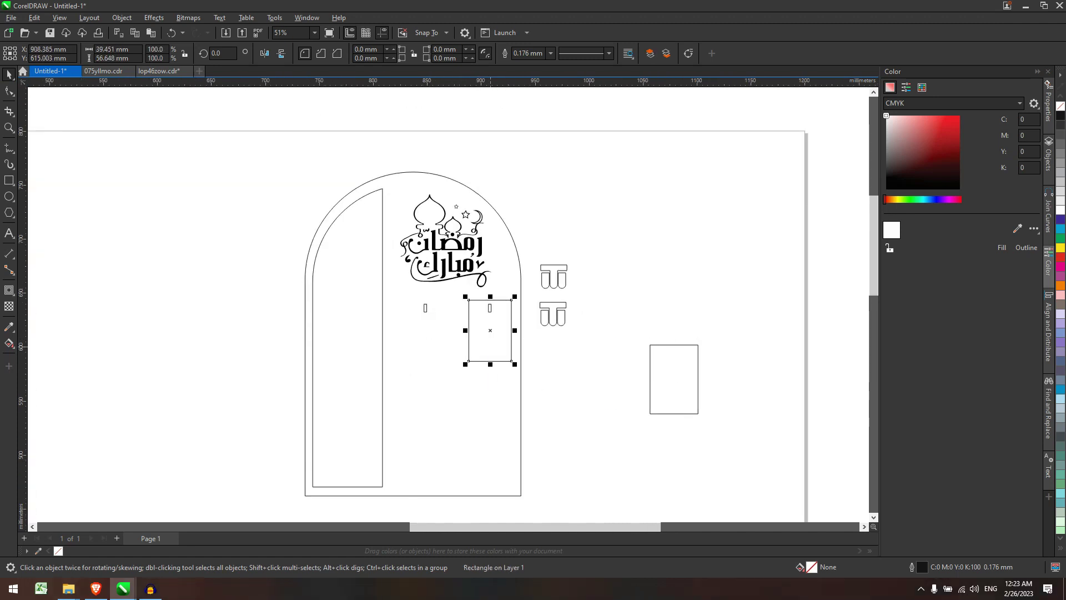
key(Delete)
Step: Copy the arch's right slot to above the loose card rectangle and place two more copies beside it in a row
click(490, 308)
drag(489, 307, 686, 322)
scroll(661, 320, up, 2)
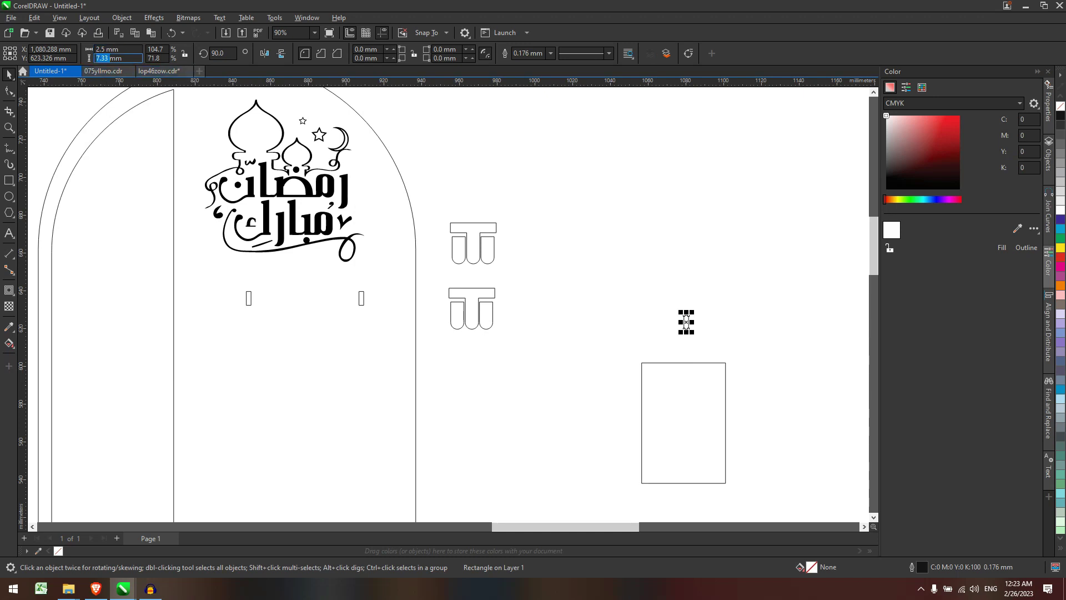
scroll(686, 321, up, 3)
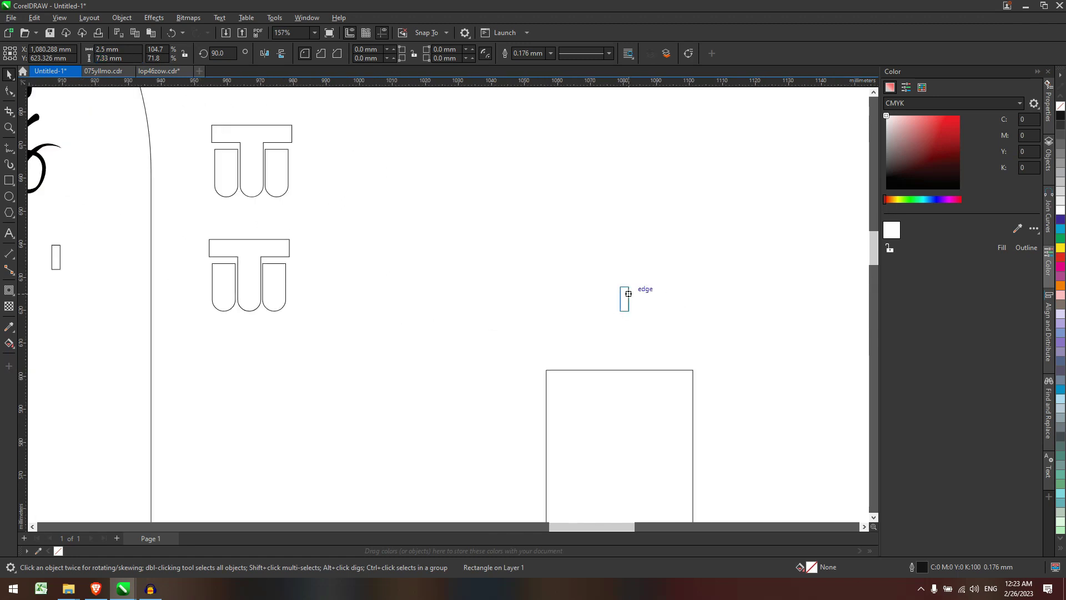
drag(631, 299, 646, 299)
Step: Distribute the three copied slots horizontally with a spacing of 0 mm
drag(563, 232, 711, 327)
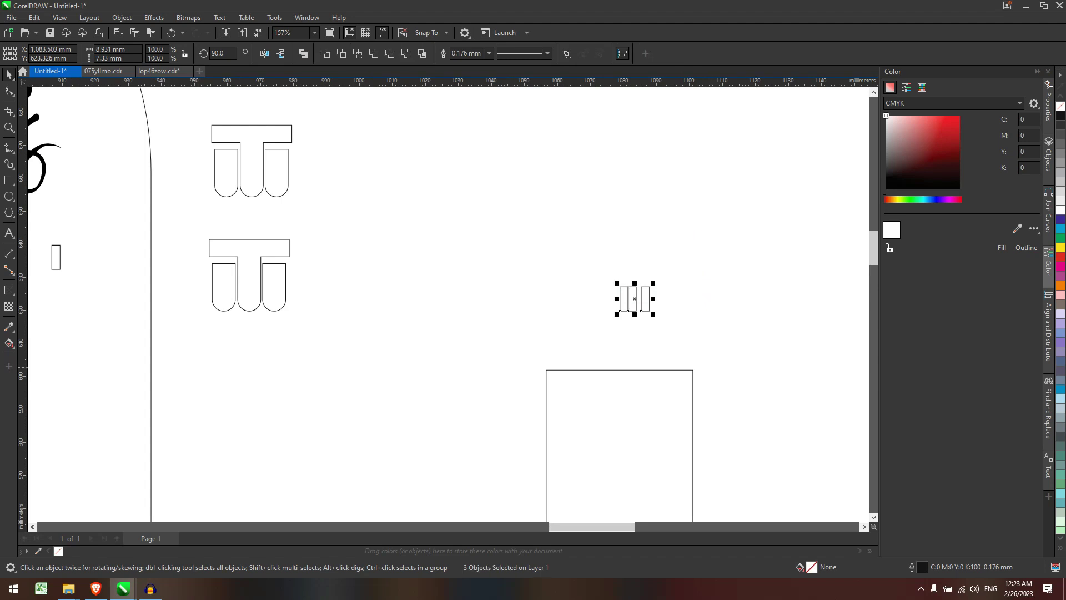
key(ctrl+shift+a)
click(938, 208)
key(Escape)
drag(702, 245, 594, 335)
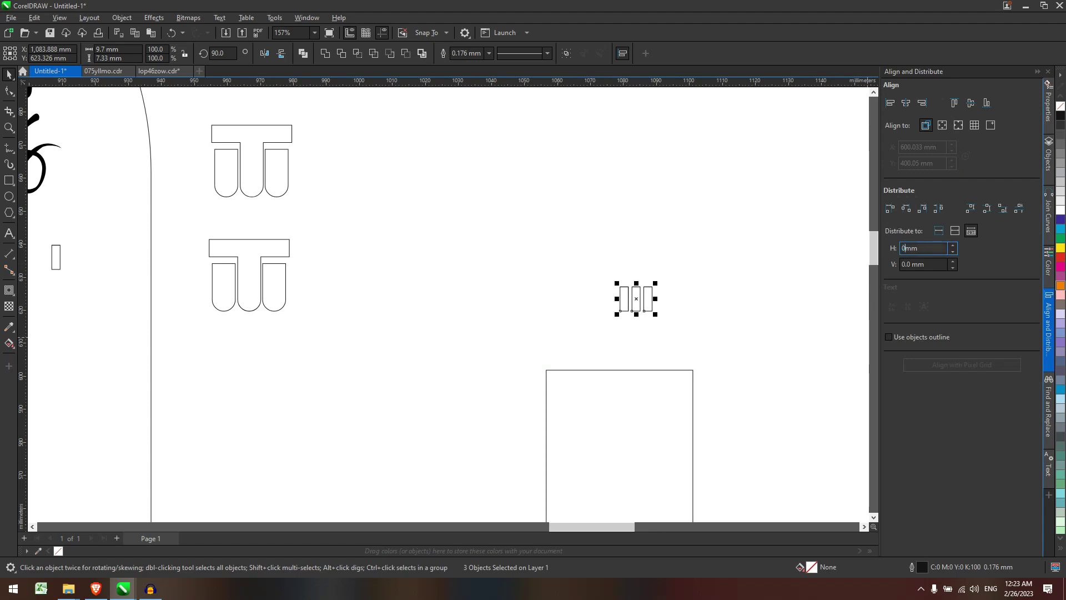
click(938, 208)
key(Escape)
scroll(685, 290, up, 3)
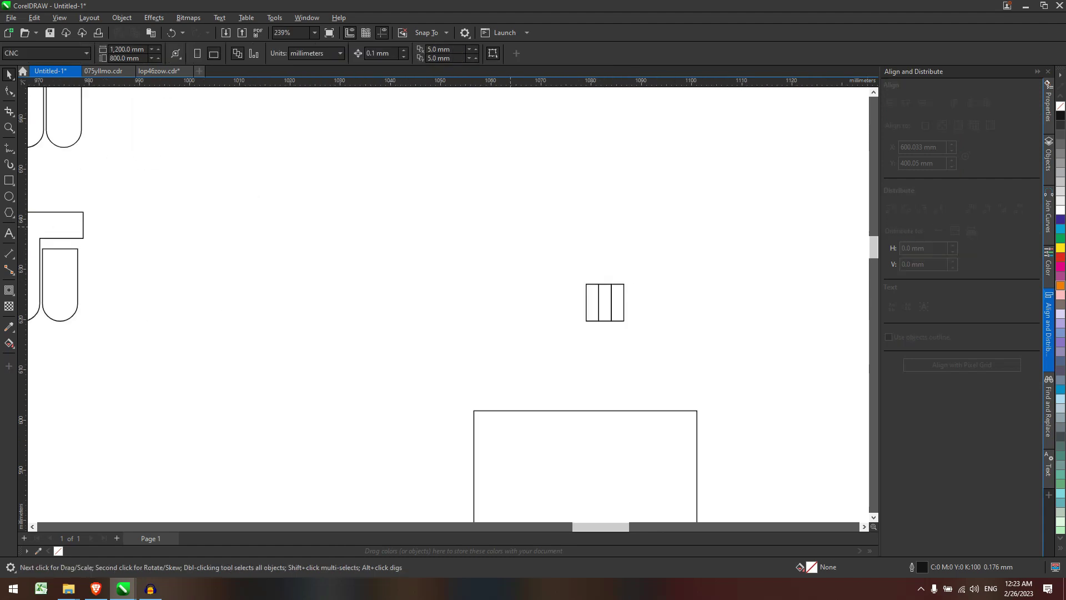
Step: Draw a circle about 12.1 mm in diameter beside the three joined slots above the card rectangle
scroll(661, 301, down, 5)
drag(642, 300, 665, 372)
key(Escape)
scroll(628, 271, up, 1)
scroll(628, 272, up, 1)
key(F7)
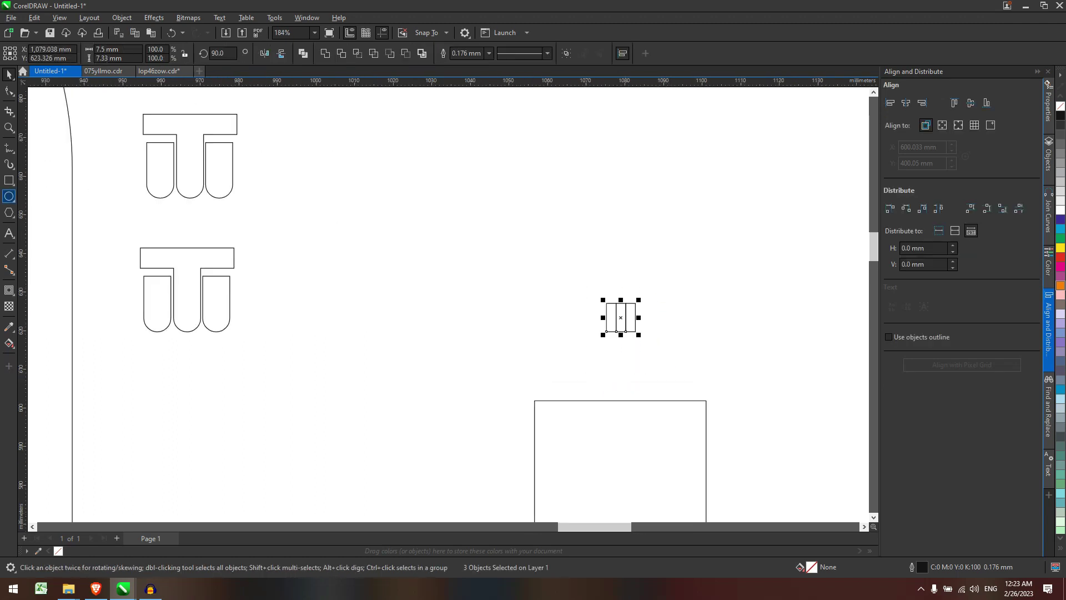
scroll(706, 344, up, 3)
drag(535, 264, 606, 334)
key(space)
drag(482, 369, 458, 370)
drag(726, 262, 727, 261)
Step: Weld the three slots into a single square and align it with the circle's centre horizontally and vertically
drag(697, 381, 522, 264)
key(ctrl+w)
drag(690, 371, 461, 179)
key(c)
key(e)
key(Escape)
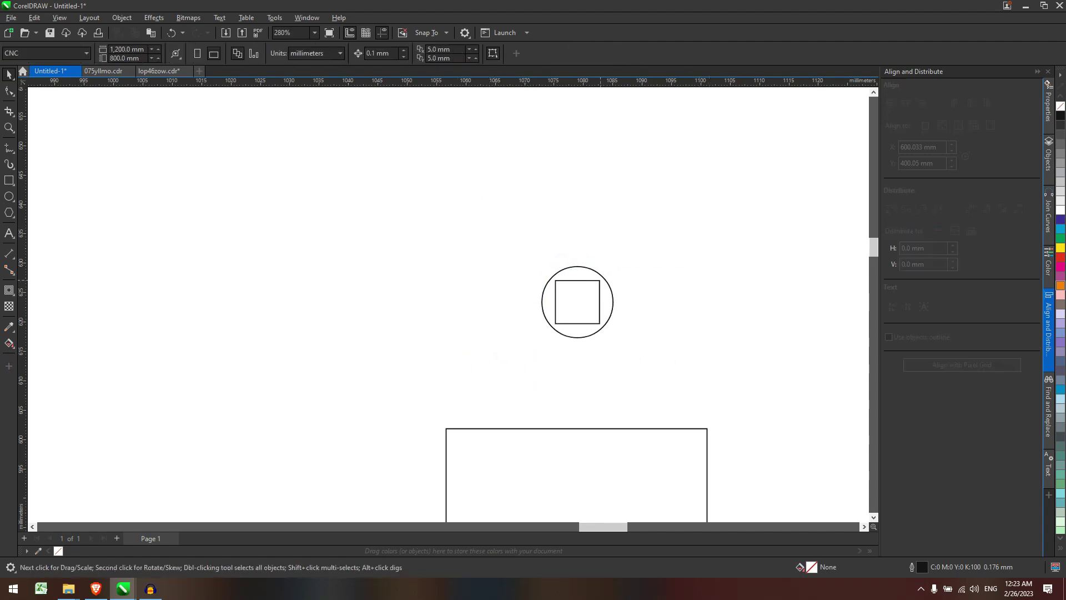
Step: Shrink the circle to about 11.4 mm in diameter and centre it on the square
click(614, 302)
scroll(627, 293, up, 2)
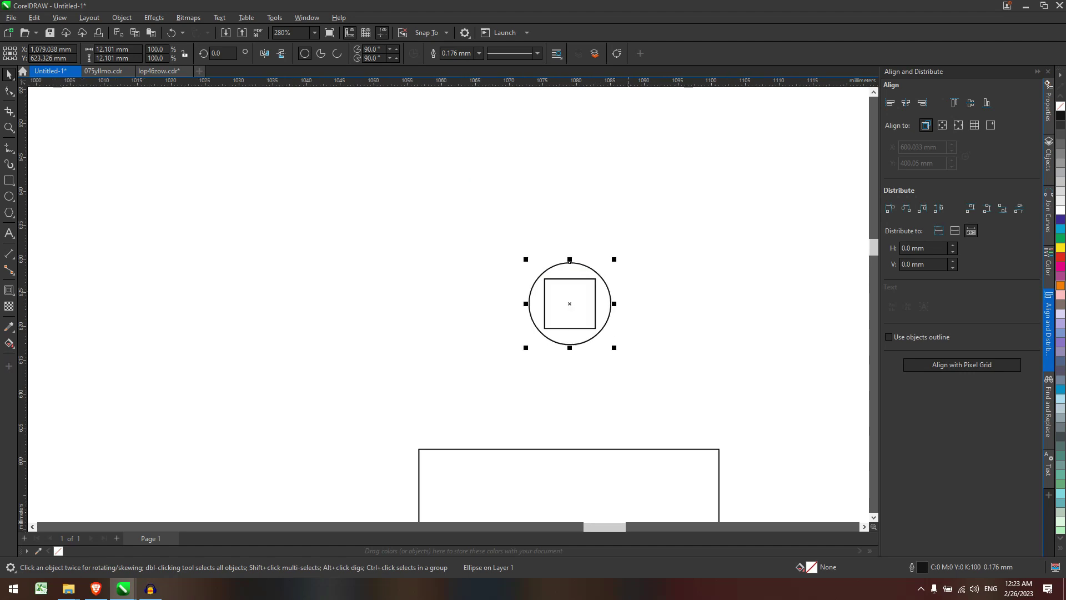
drag(610, 364, 406, 183)
key(e)
key(c)
key(Escape)
Step: Move the circle straight down from the square to just inside the card rectangle's upper edge
scroll(603, 285, down, 7)
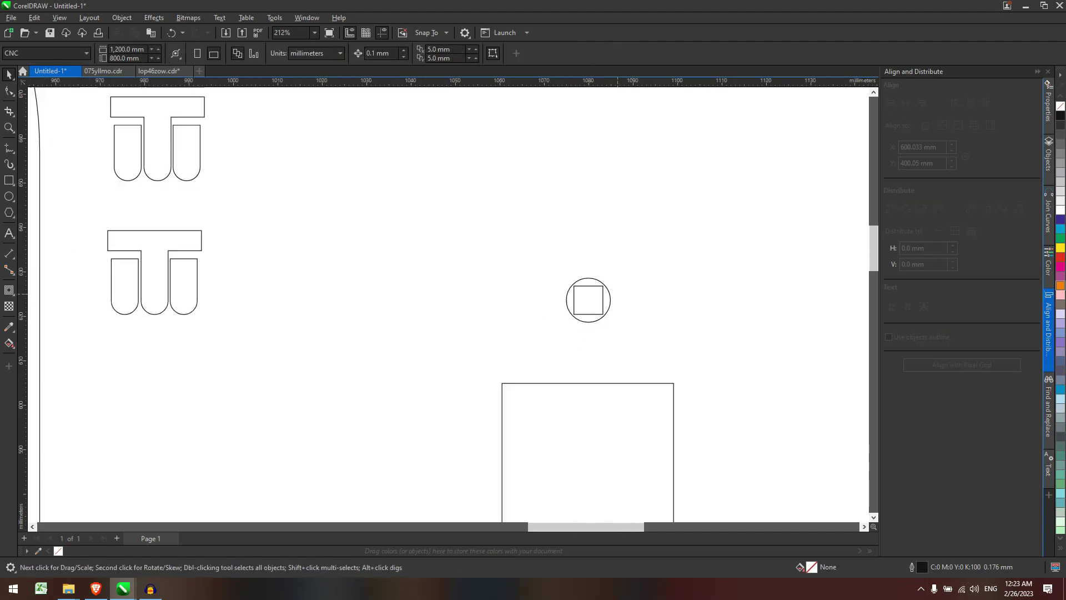
scroll(603, 285, up, 3)
click(602, 289)
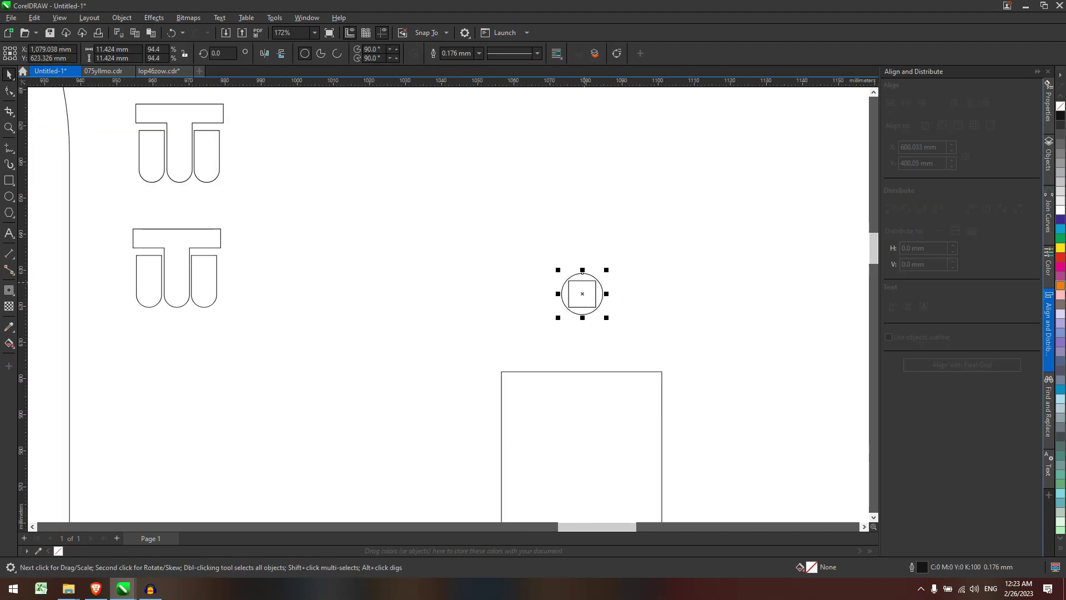
mouse_move(602, 290)
mouse_down()
mouse_move(602, 404)
mouse_move(582, 404)
mouse_up()
key(Escape)
scroll(645, 331, down, 2)
scroll(687, 412, down, 4)
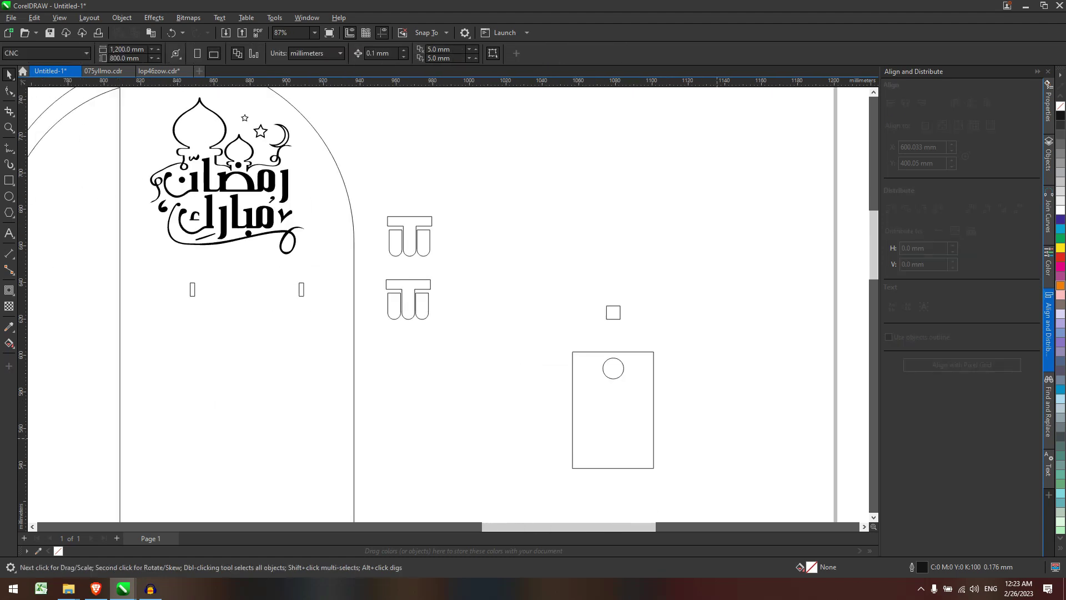
scroll(701, 429, down, 1)
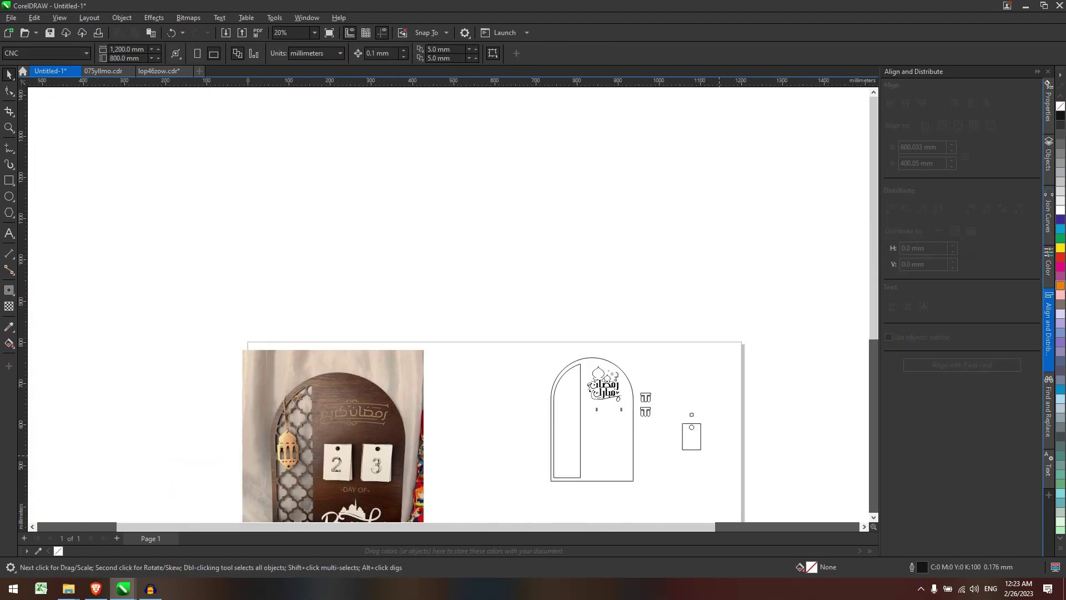
scroll(701, 428, up, 4)
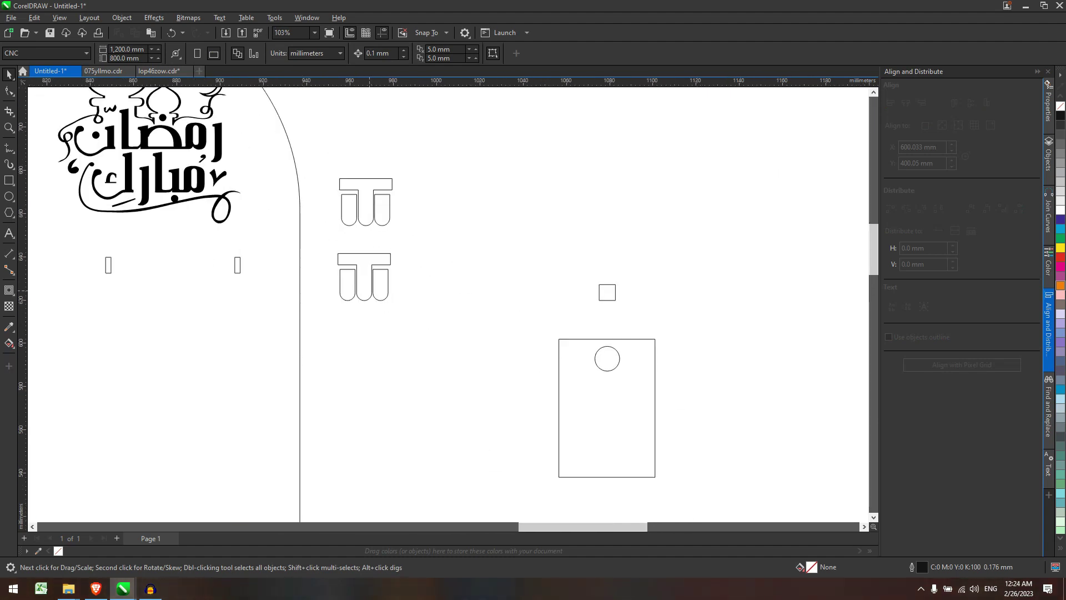
scroll(528, 327, down, 1)
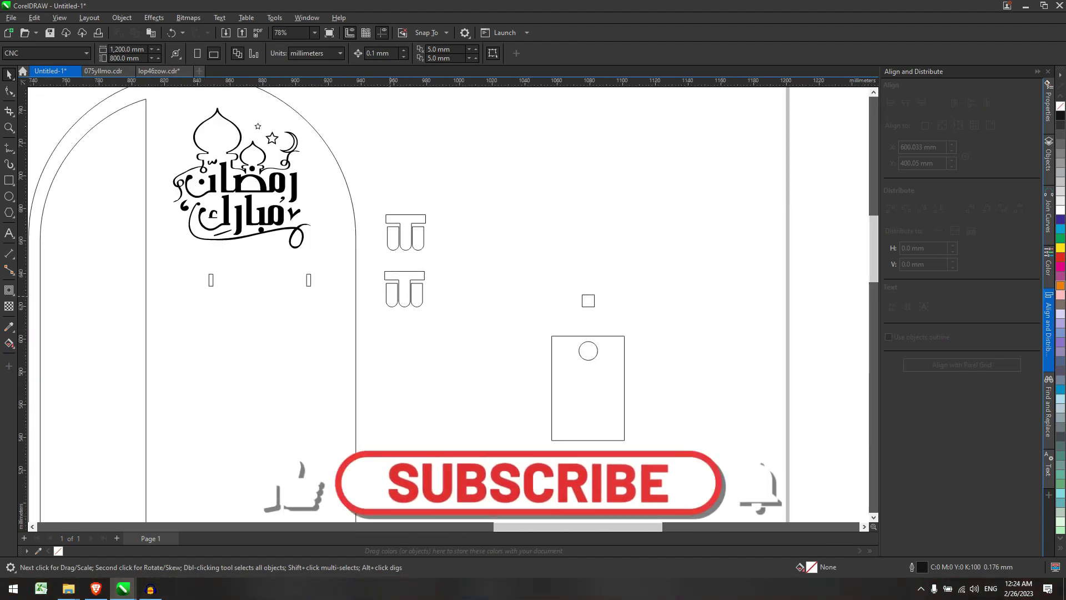
scroll(713, 425, up, 2)
scroll(713, 425, down, 2)
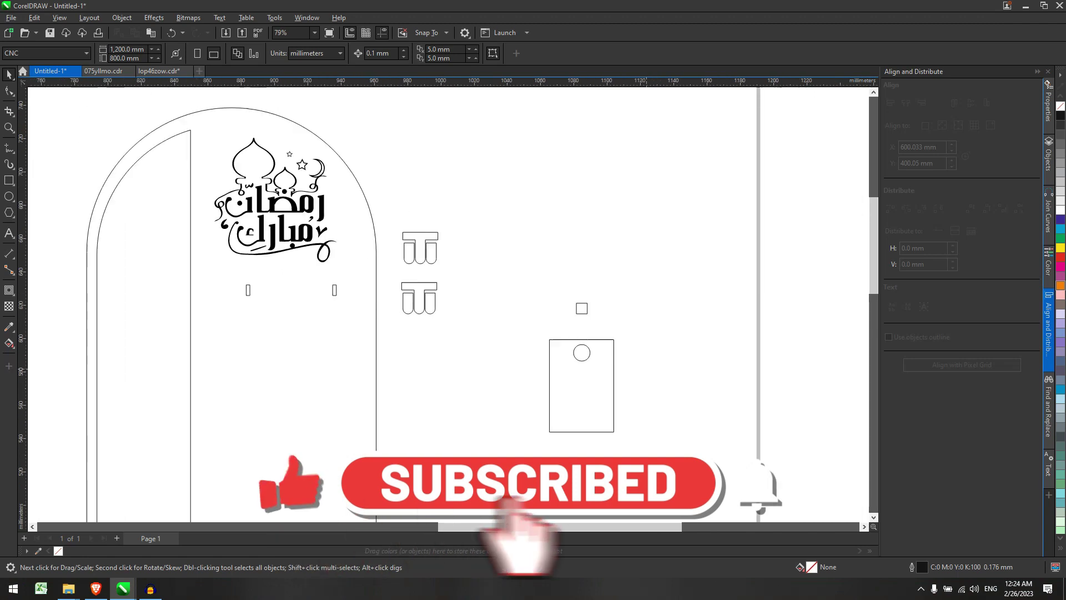
Step: Move the loose square down, closer to the card rectangle's upper edge
scroll(647, 369, down, 2)
drag(655, 435, 553, 300)
scroll(630, 384, down, 1)
drag(538, 364, 536, 341)
scroll(669, 347, up, 5)
click(519, 277)
drag(520, 278, 527, 309)
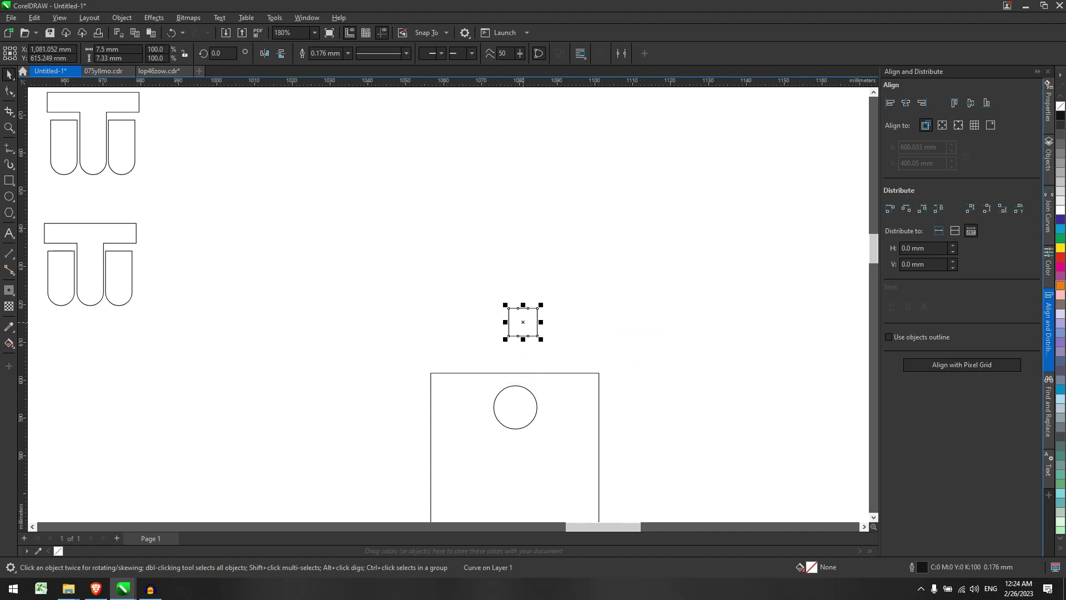
Step: Round all four corners of the card rectangle with a 1 mm radius
scroll(523, 322, down, 9)
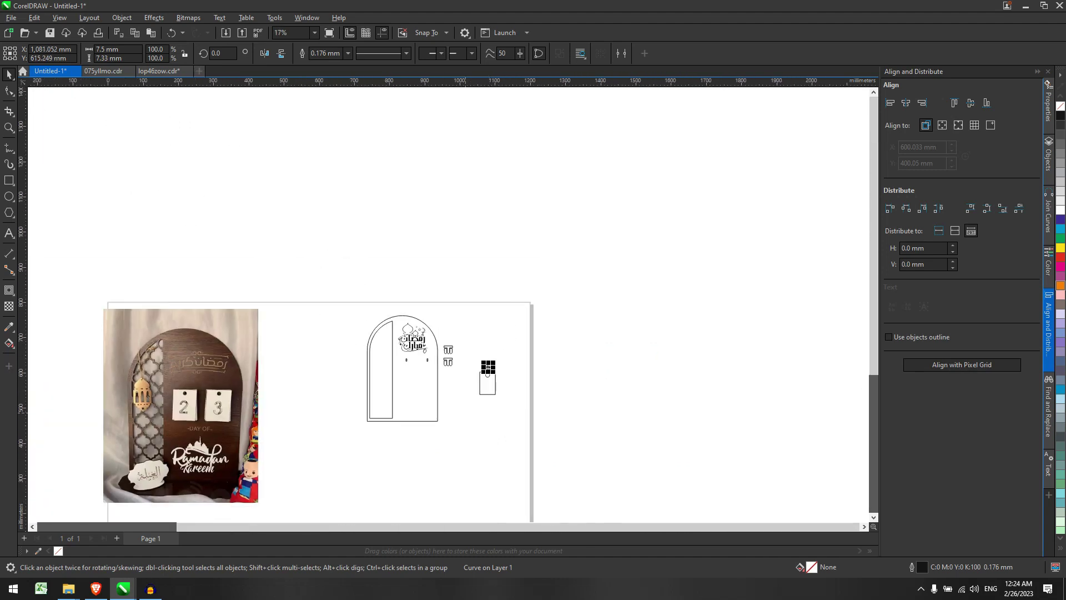
scroll(492, 389, up, 2)
drag(467, 431, 512, 353)
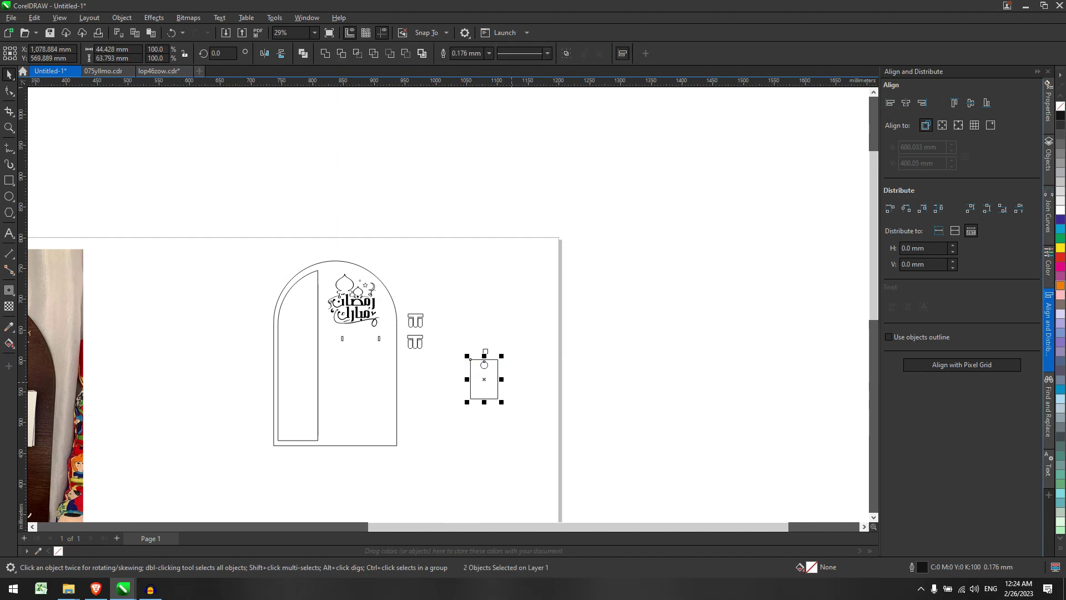
click(512, 382)
click(476, 376)
click(413, 53)
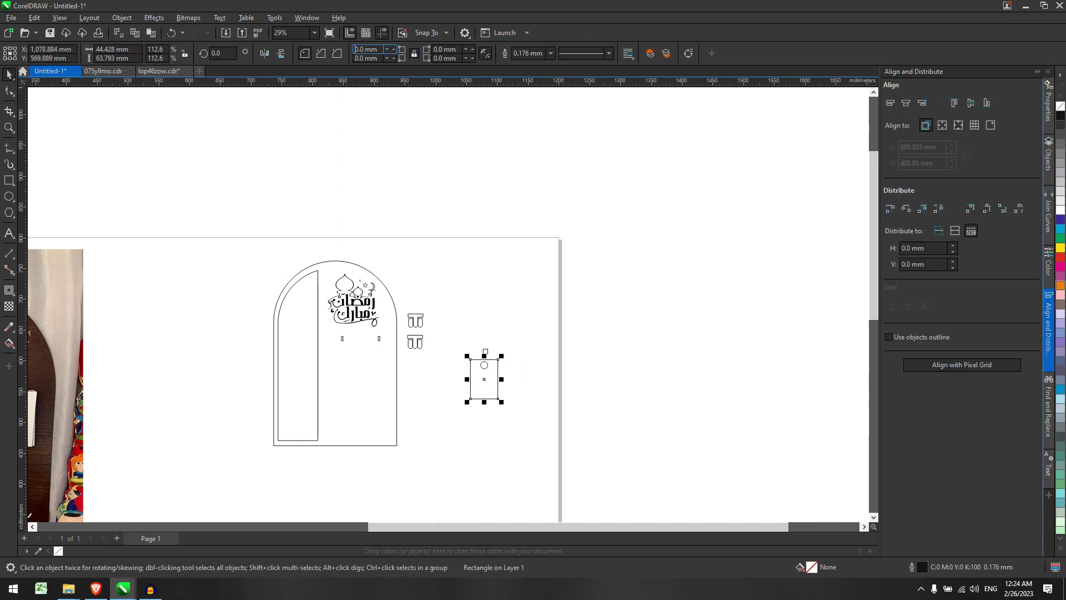
text(1)
key(Return)
scroll(503, 402, up, 4)
click(456, 387)
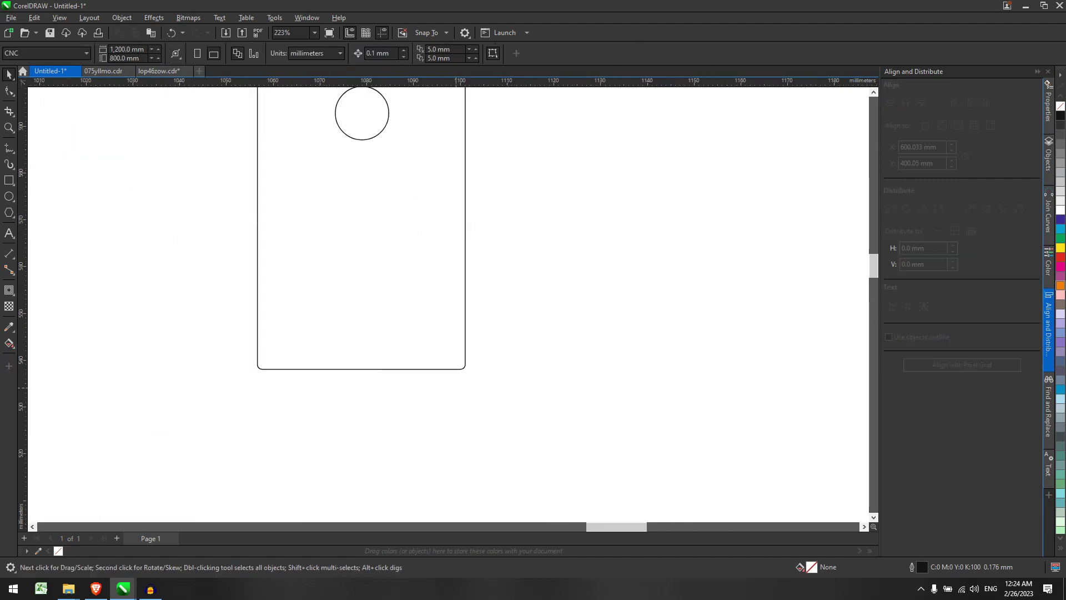
Step: Move the card rectangle and its circle away from the loose square, and delete the square
scroll(529, 362, down, 4)
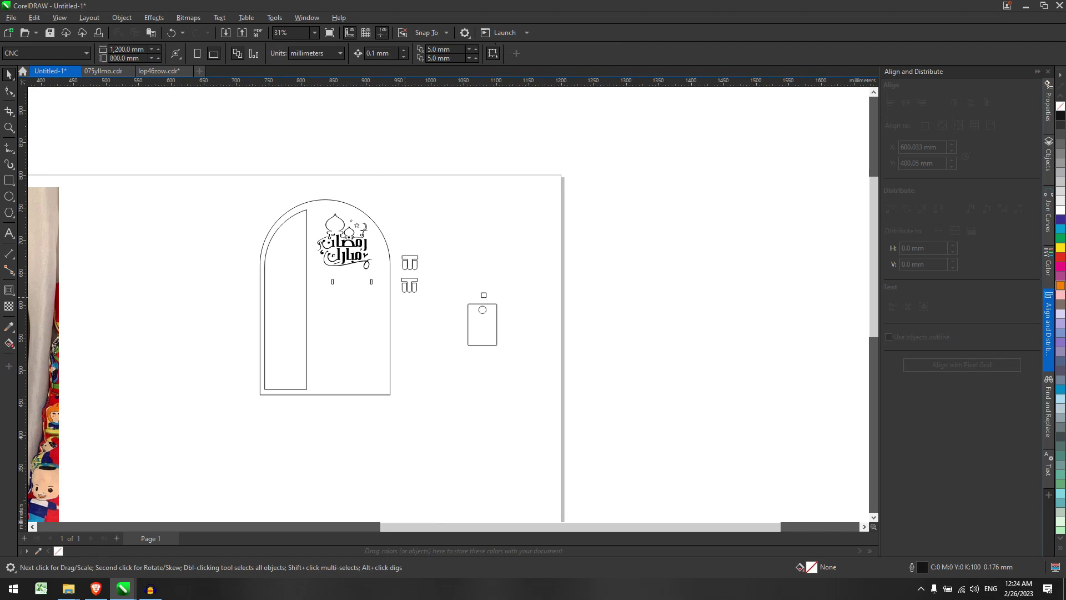
drag(463, 303, 589, 410)
drag(498, 335, 477, 350)
scroll(313, 295, down, 1)
key(ctrl+z)
click(454, 296)
scroll(453, 296, down, 2)
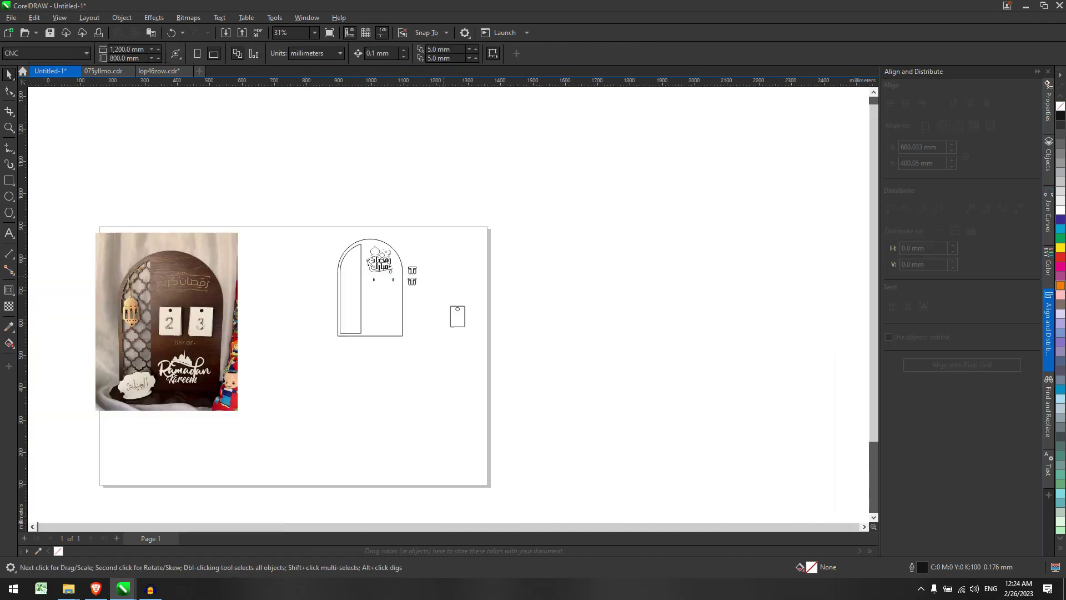
Step: Move the card rectangle and its circle nearer to the arch and combine them into one holed card
click(457, 304)
scroll(457, 306, up, 3)
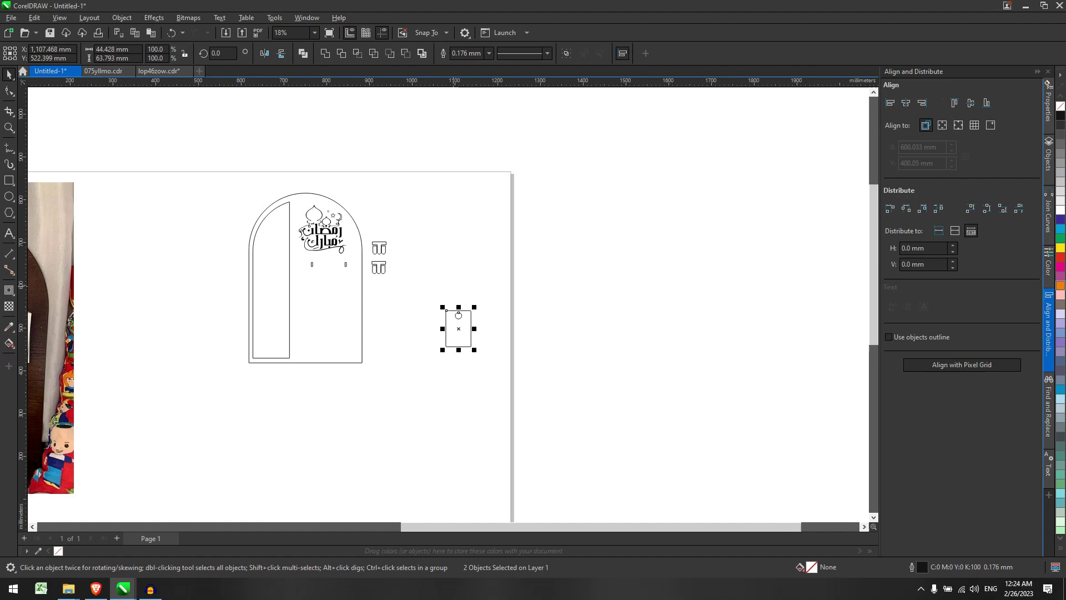
drag(457, 347, 401, 341)
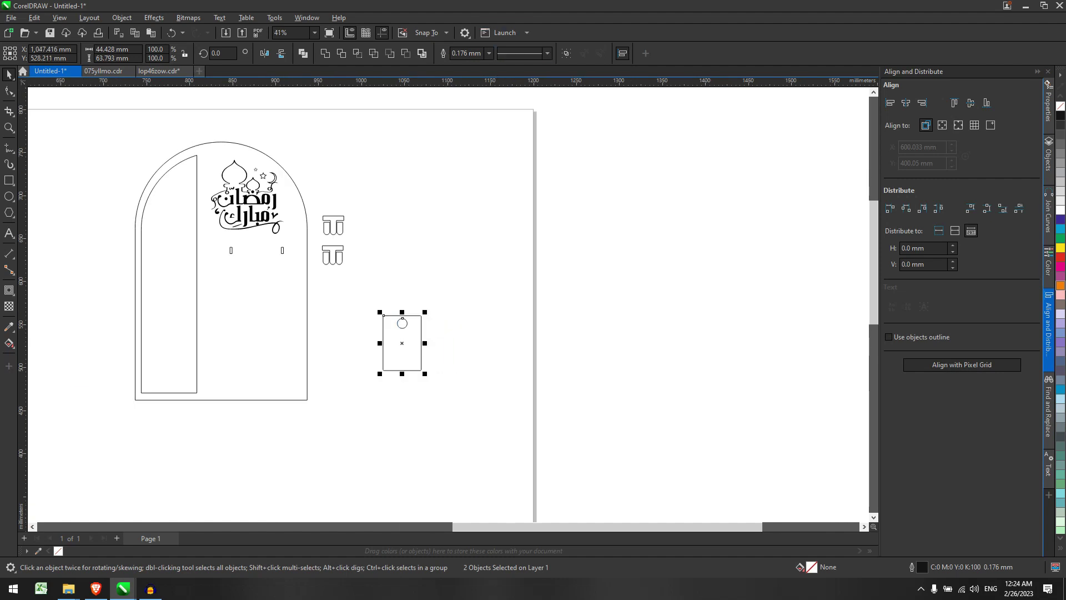
key(ctrl+l)
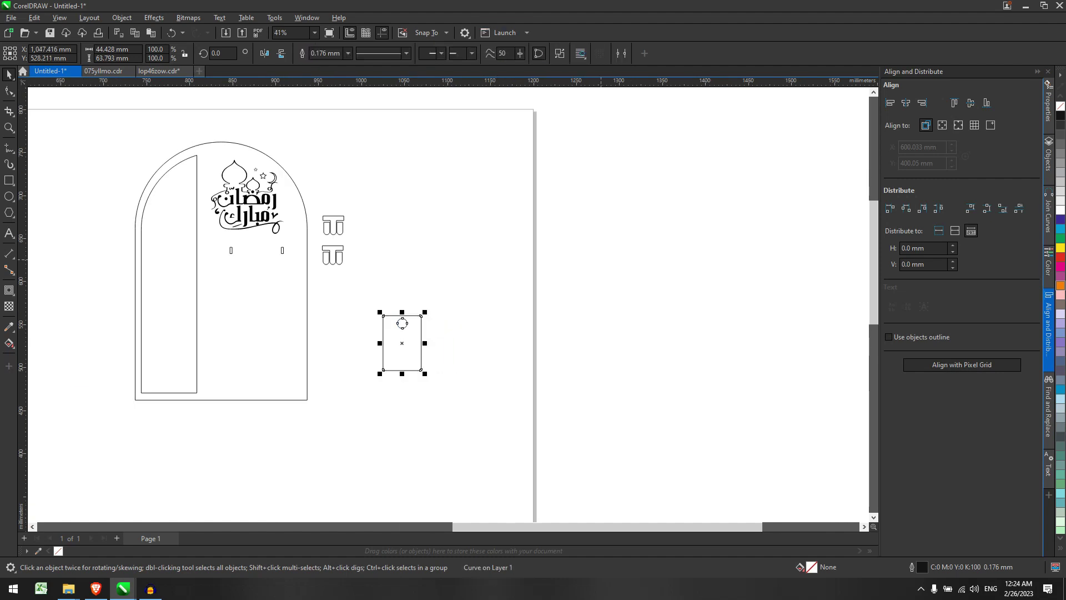
Step: Duplicate the holed card nine times
key(ctrl+d)
key(ctrl+d)
key(ctrl+d)
key(ctrl+d)
key(ctrl+d)
key(ctrl+d)
key(ctrl+d)
key(ctrl+d)
key(ctrl+d)
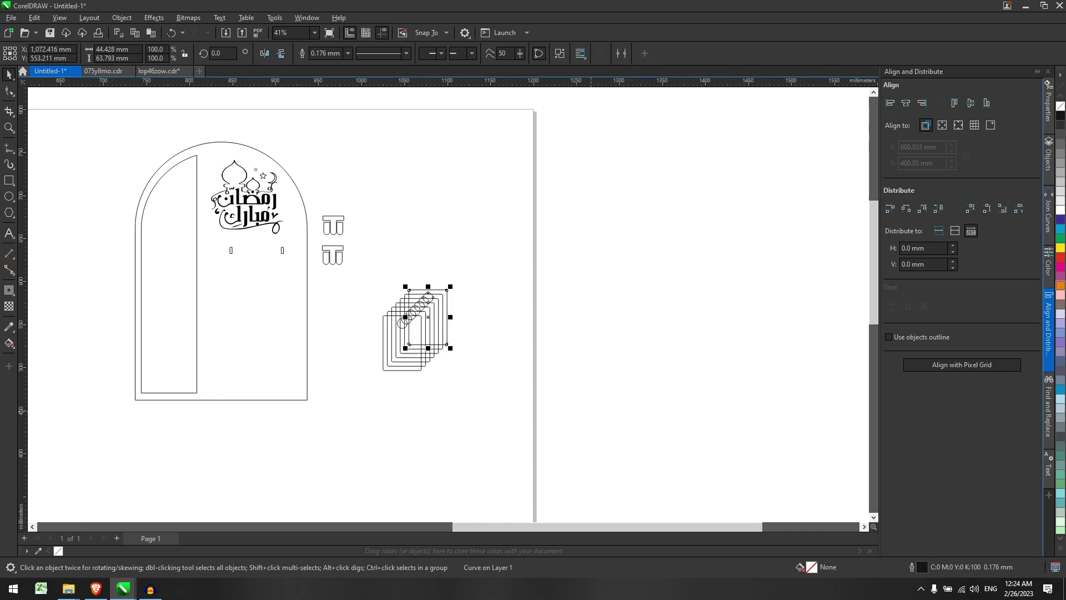
Step: Align the ten cards by their left and bottom edges and distribute them horizontally with 0 mm spacing
drag(340, 236, 603, 426)
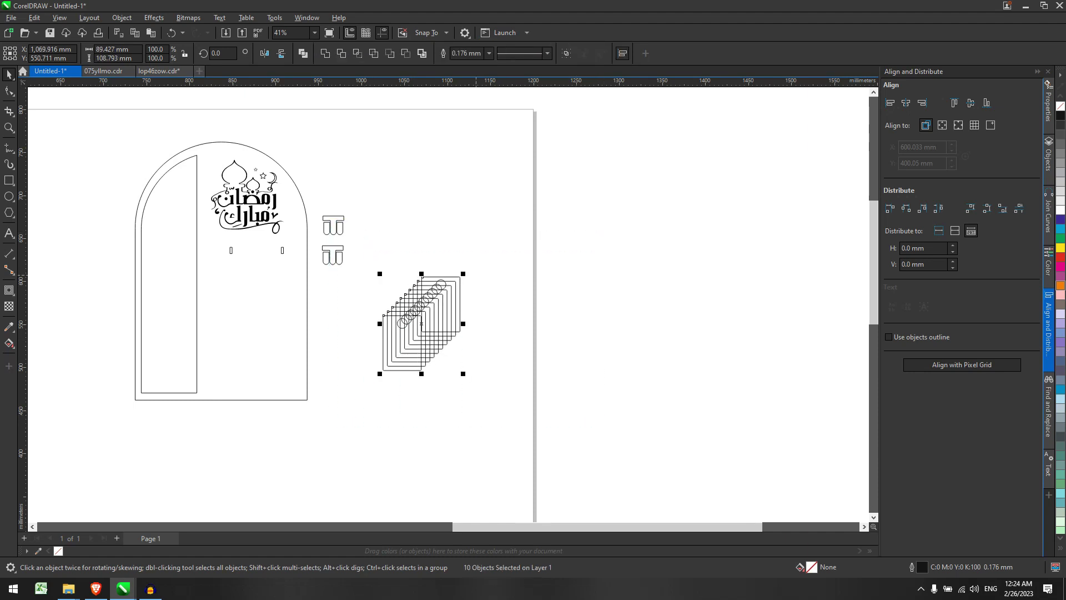
key(l)
key(b)
click(938, 208)
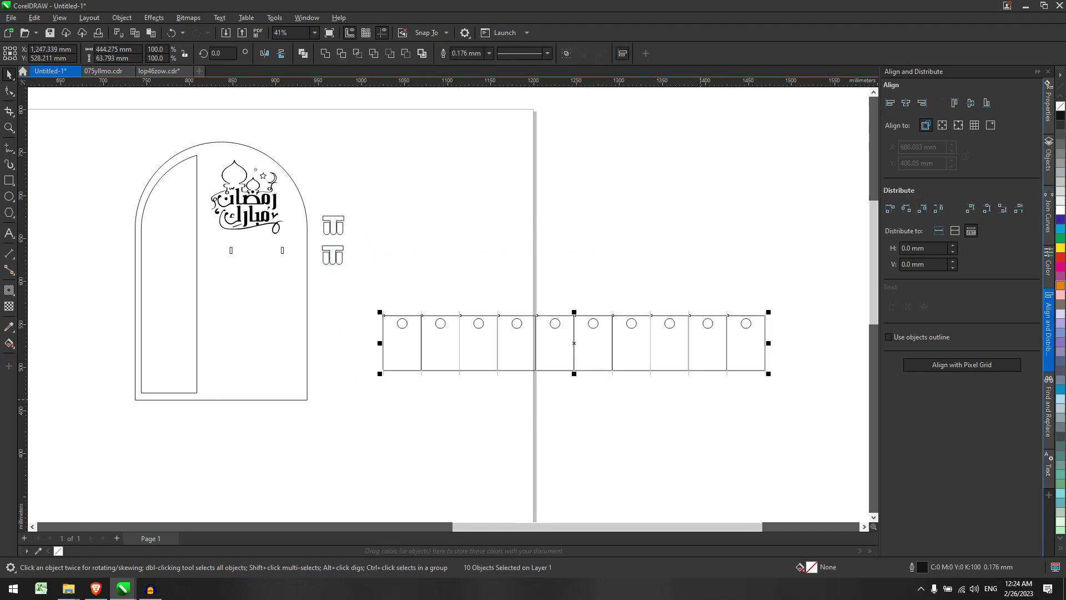
scroll(708, 400, down, 1)
scroll(707, 400, up, 3)
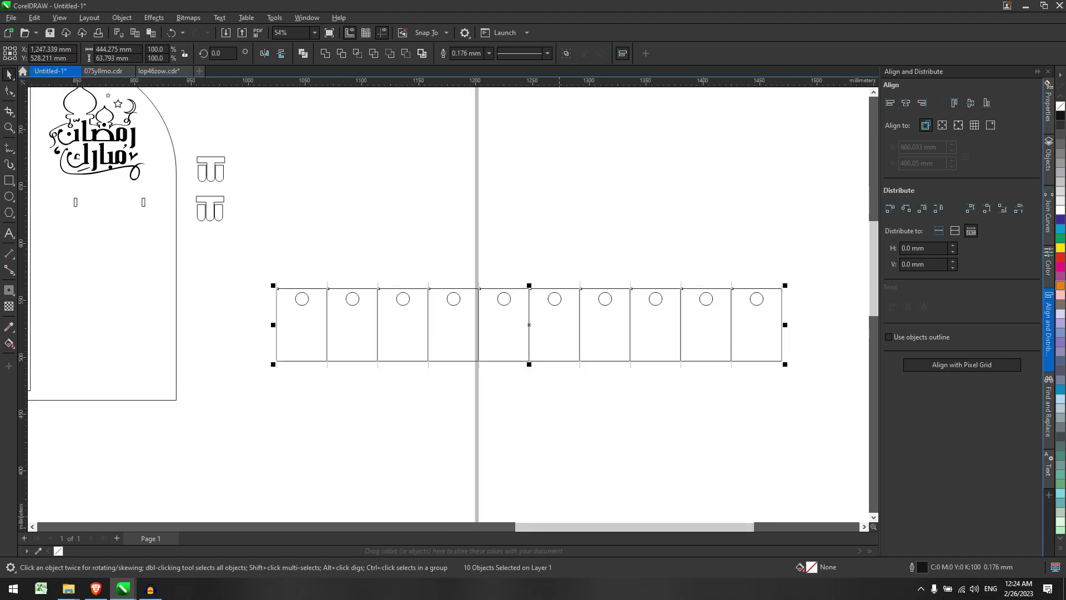
key(Escape)
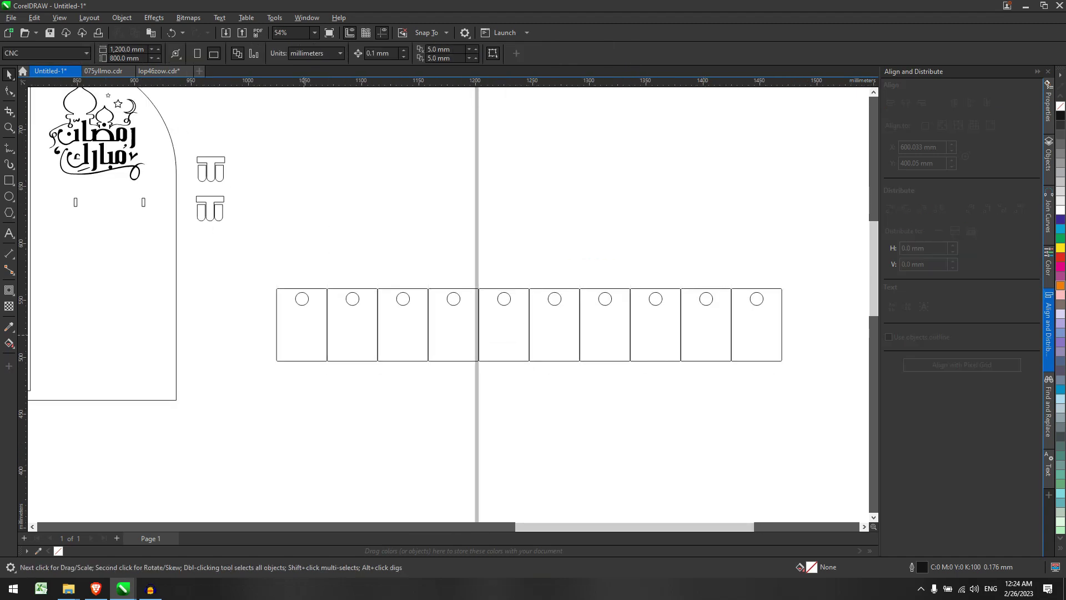
Step: Place three more copies of the last card beyond the end of the card row
click(774, 288)
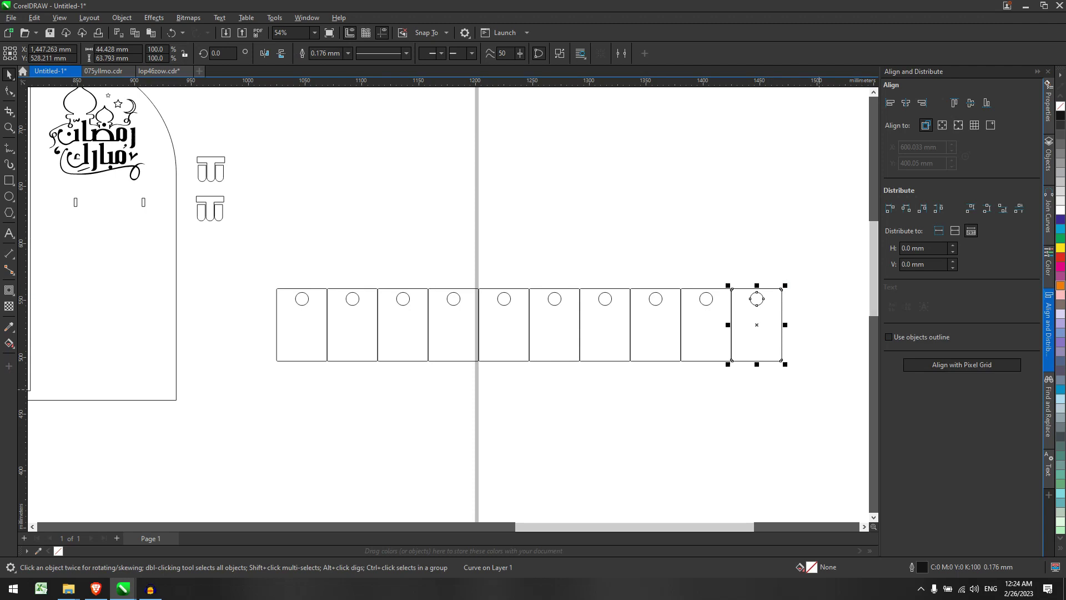
shift+click(731, 345)
drag(735, 345, 797, 345)
drag(768, 293, 797, 293)
scroll(525, 344, down, 2)
drag(690, 337, 774, 336)
key(Escape)
click(747, 336)
right_click(773, 336)
Step: Align the thirteen cards by their upper edges and distribute them horizontally with 0 mm spacing
drag(822, 401, 362, 296)
key(t)
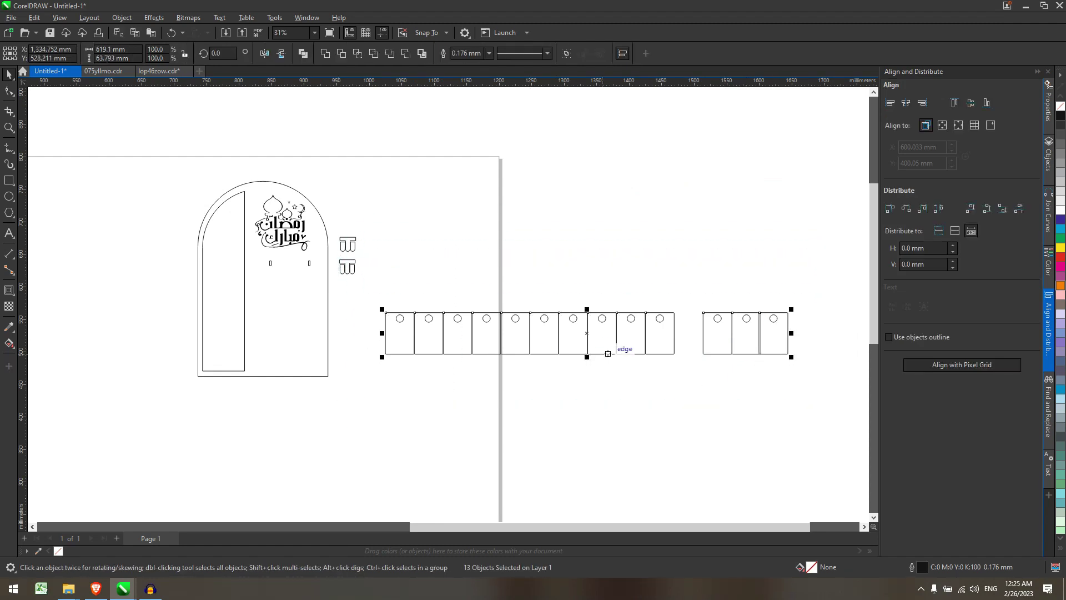
click(938, 208)
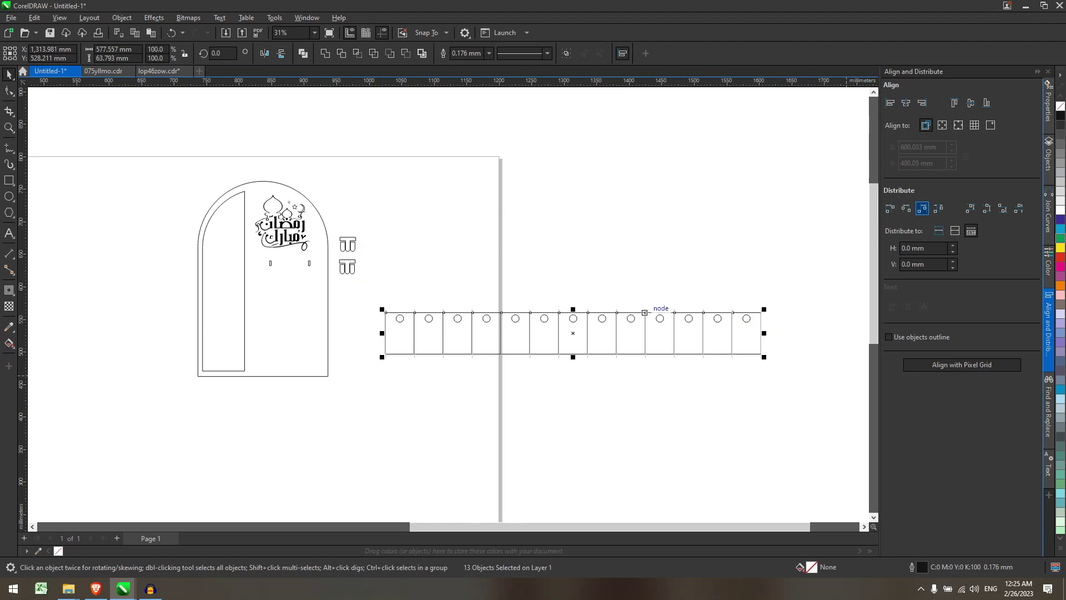
scroll(495, 400, up, 1)
key(Escape)
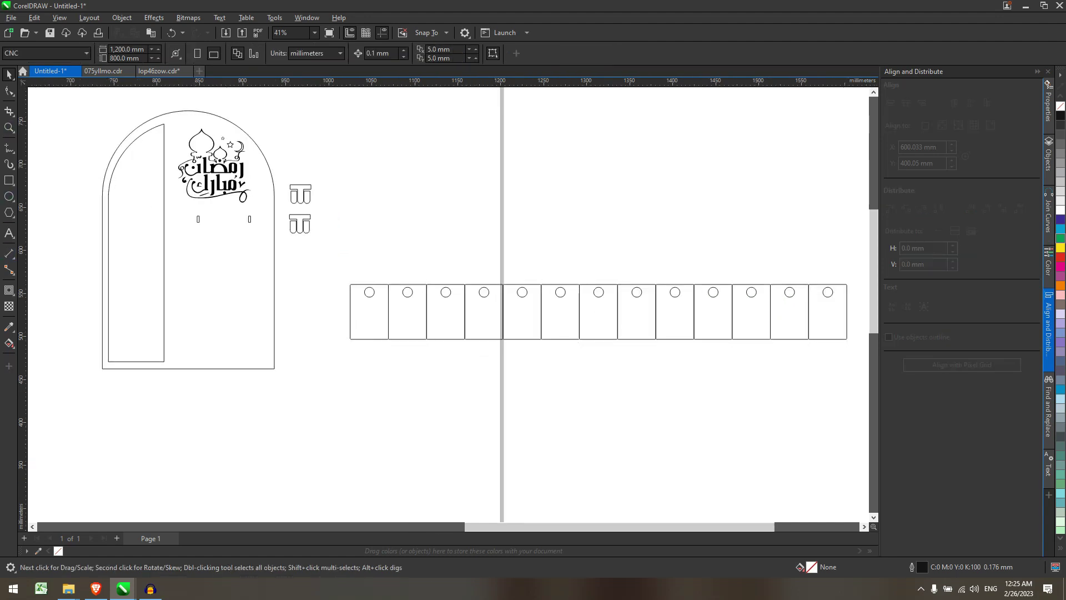
click(391, 399)
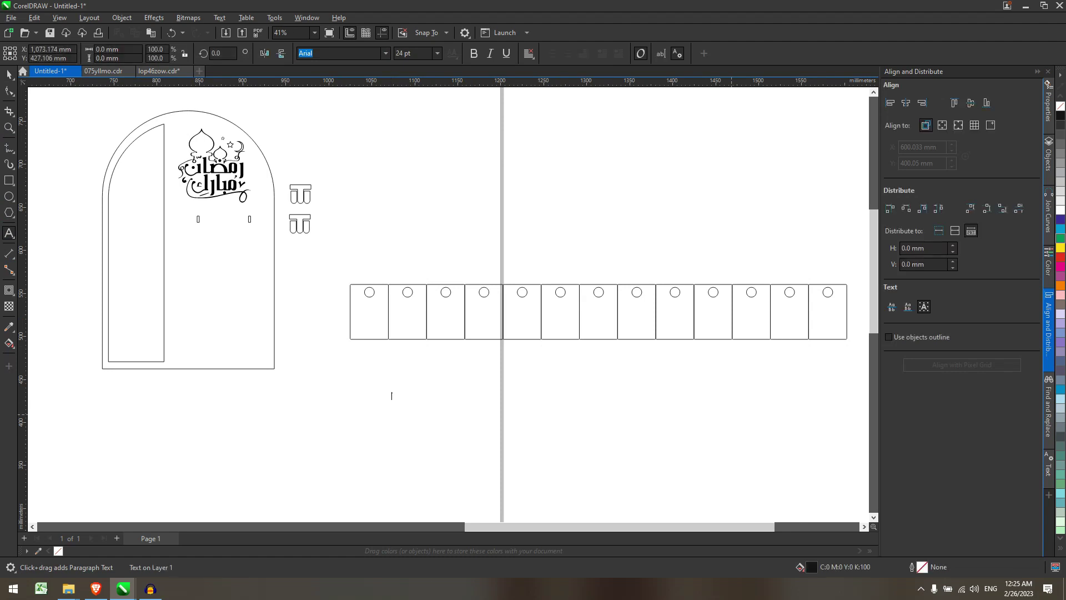
scroll(602, 336, down, 2)
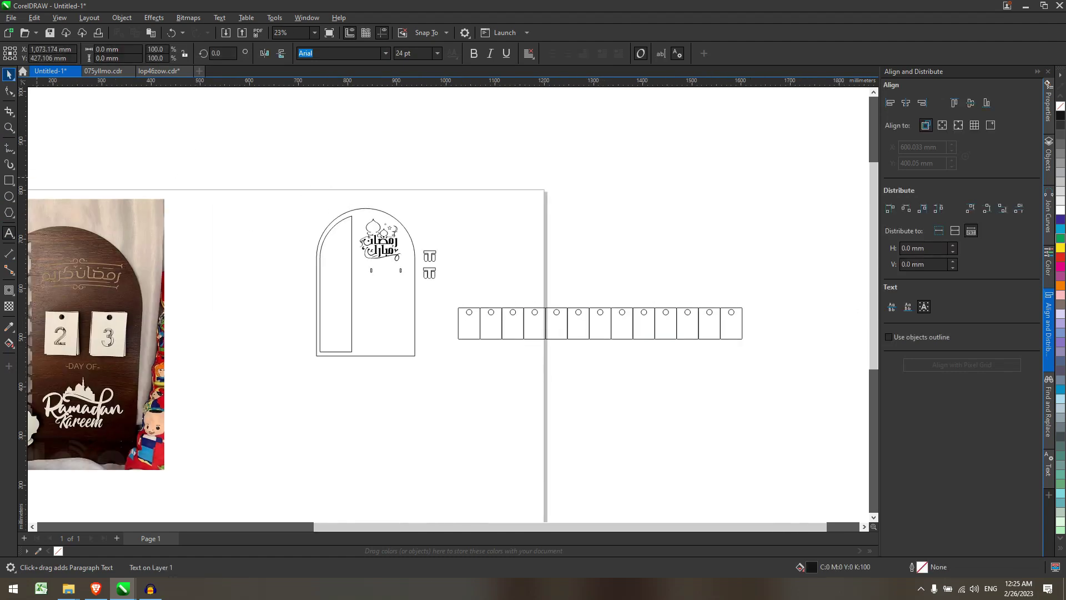
click(9, 74)
Step: Move the row of thirteen cards above the page, over the arch
drag(444, 273, 763, 358)
drag(649, 331, 470, 146)
click(525, 278)
scroll(525, 278, down, 3)
scroll(383, 230, up, 2)
drag(761, 151, 763, 152)
scroll(474, 152, up, 2)
key(Escape)
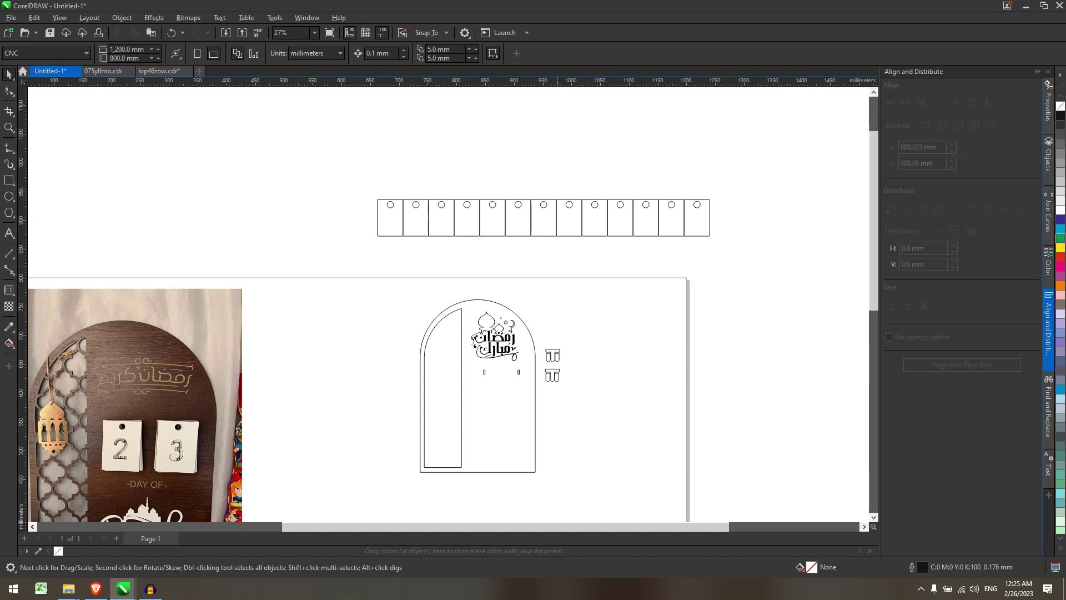
Step: Examine the reference photo beside the drawn parts and switch to the lop46zow.cdr document
scroll(558, 266, down, 1)
scroll(328, 322, up, 4)
scroll(442, 283, up, 2)
scroll(441, 283, down, 5)
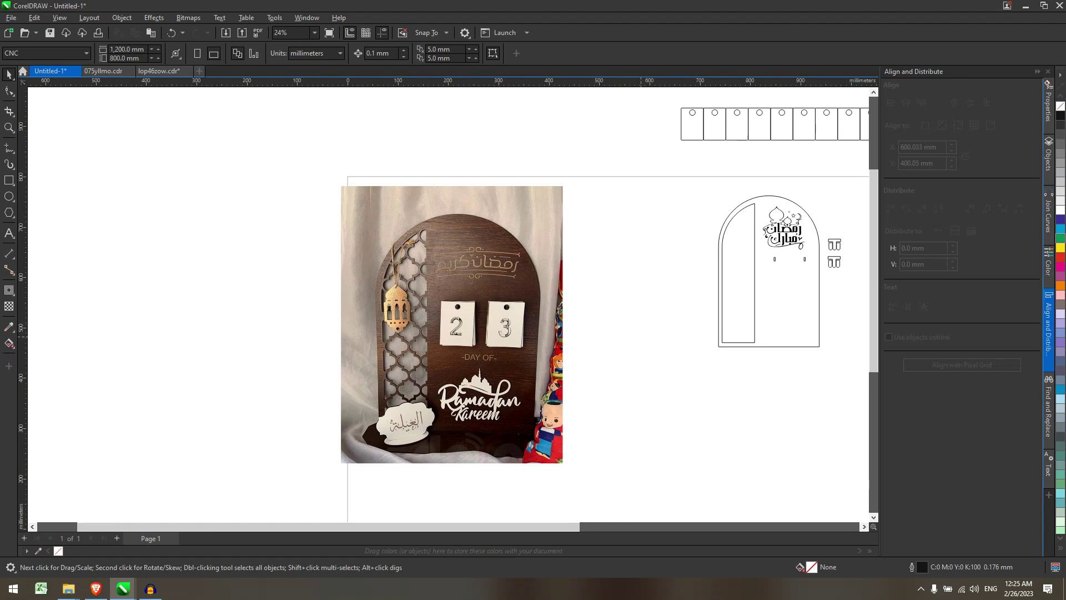
scroll(641, 336, down, 3)
scroll(766, 317, up, 2)
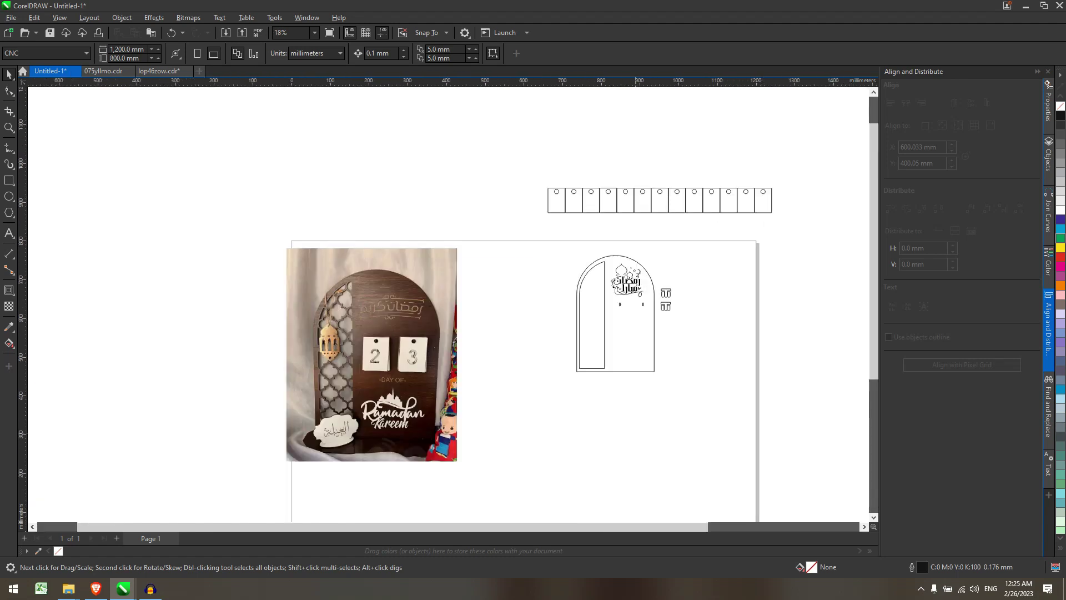
click(164, 71)
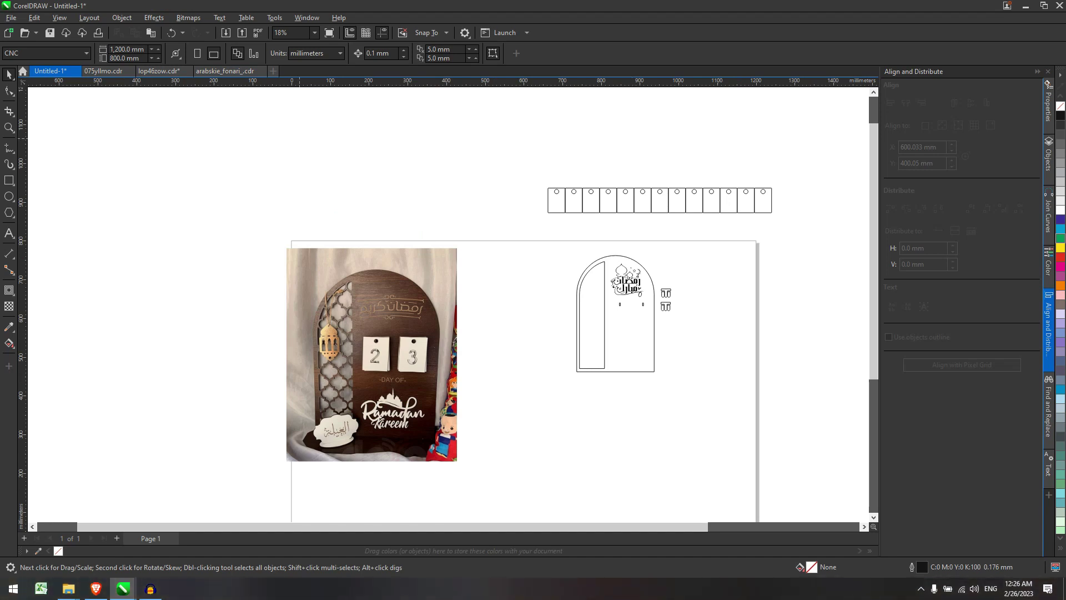
Step: Copy the red lantern from arabskie_fonari_.cdr into the Untitled-1 document and place it between the reference photo and the arch
click(225, 71)
scroll(465, 268, down, 1)
drag(255, 143, 625, 492)
scroll(332, 276, down, 1)
drag(378, 259, 315, 287)
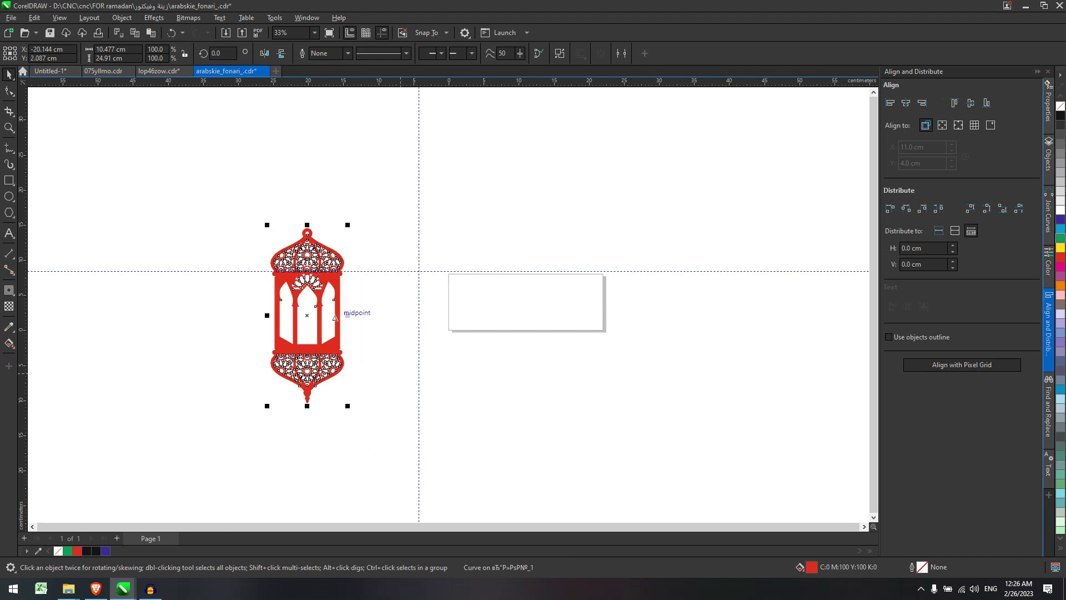
scroll(325, 204, down, 1)
click(50, 71)
scroll(306, 356, up, 2)
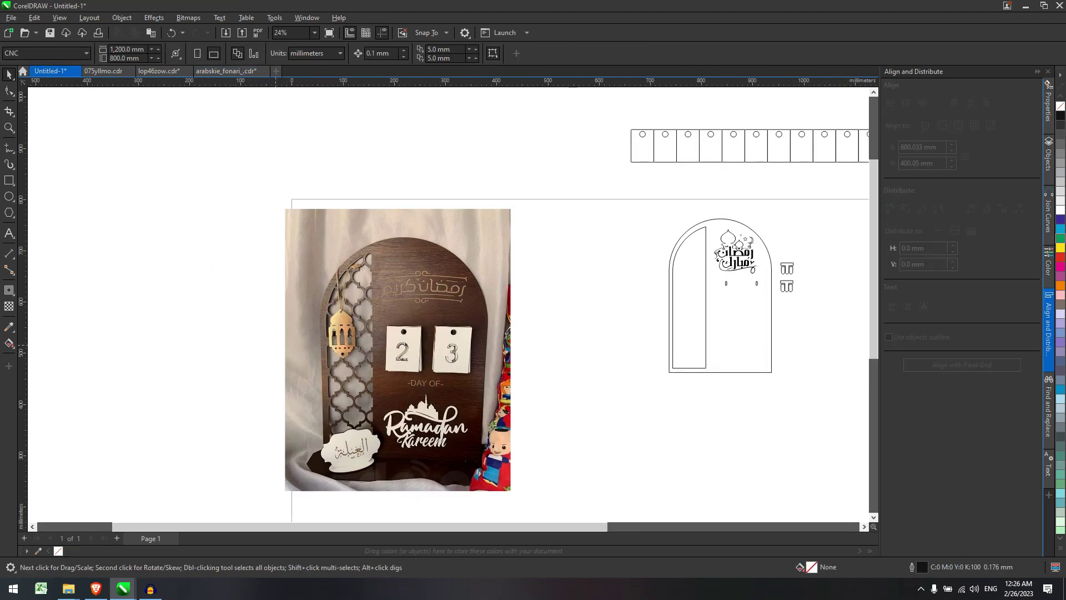
key(ctrl+v)
scroll(460, 373, down, 1)
drag(460, 373, 559, 366)
Step: Break the pasted red lantern curve apart into separate curves
scroll(571, 374, up, 3)
click(457, 298)
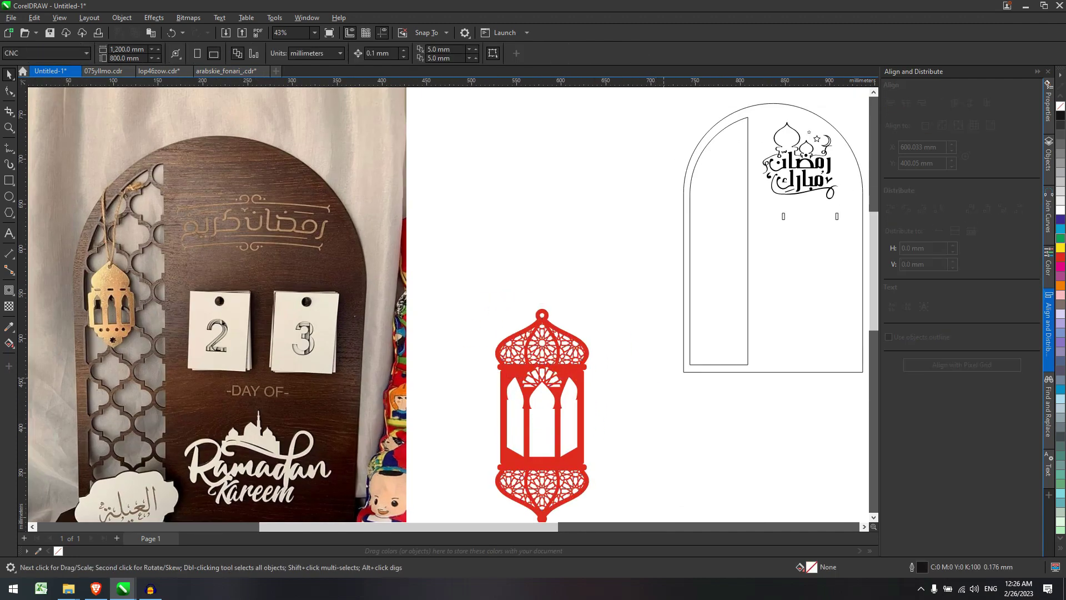
right_click(555, 349)
click(589, 54)
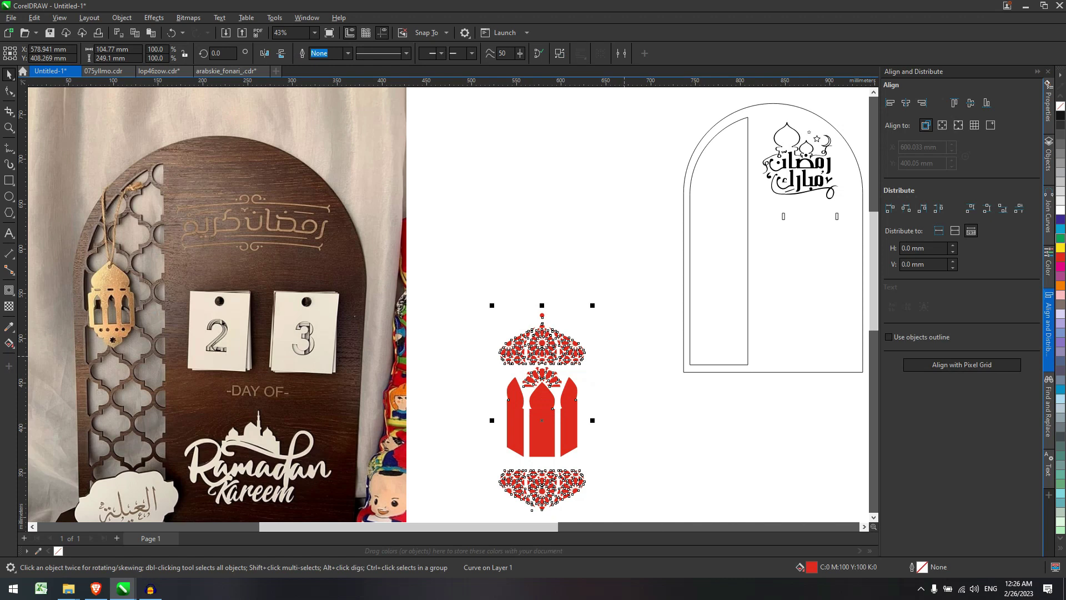
Step: Remove the red fill from all the lantern curves and give them a black outline
click(368, 209)
drag(458, 210, 717, 528)
click(1060, 106)
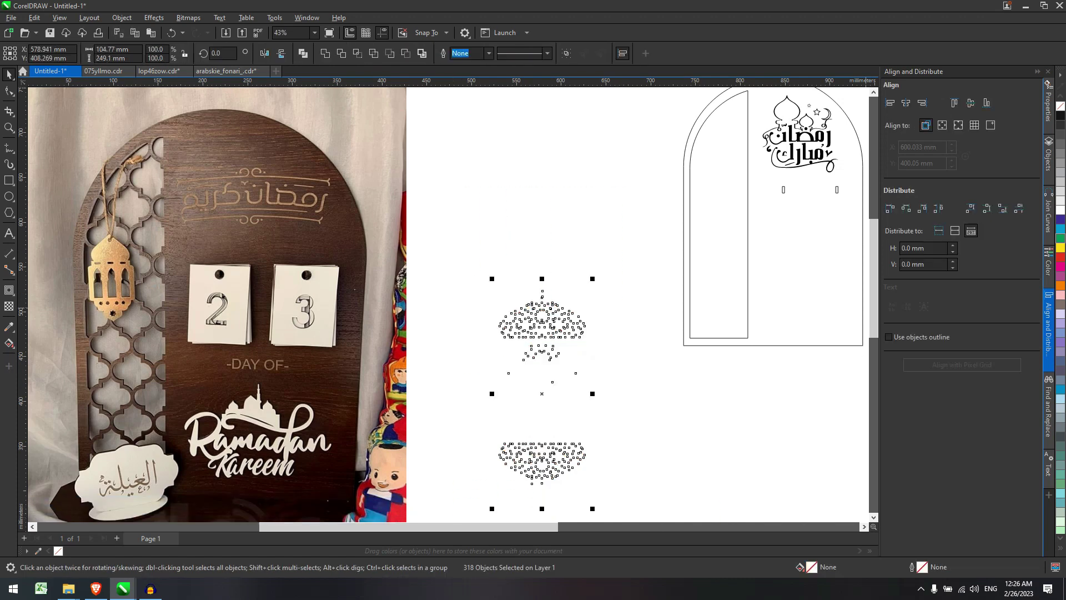
click(1048, 261)
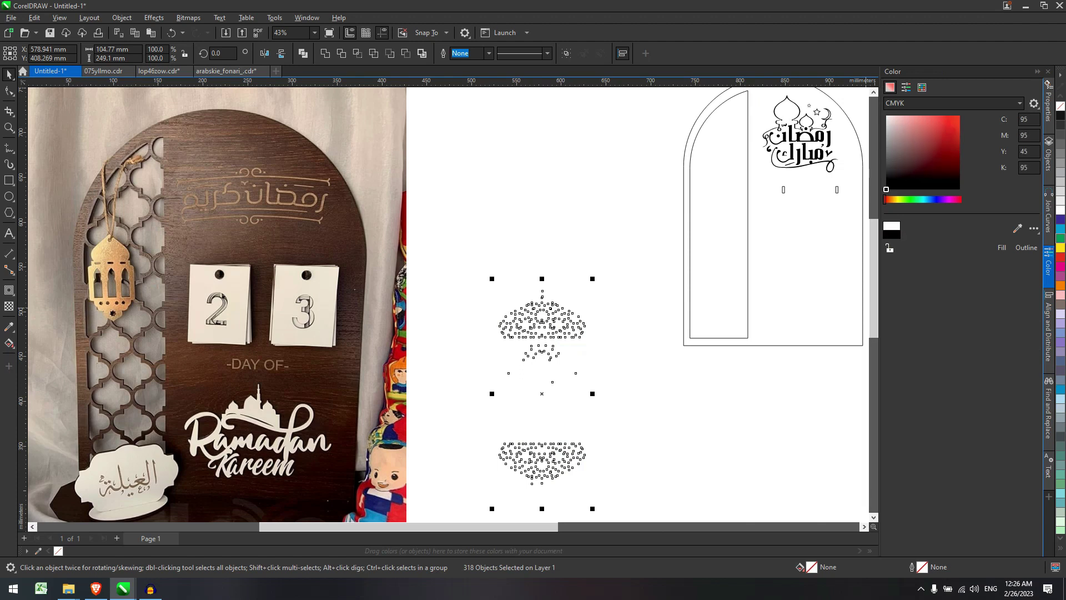
click(1026, 247)
click(611, 287)
Step: Delete the small ornamental cutouts in the lantern's dome and base
scroll(586, 288, up, 1)
mouse_move(428, 285)
mouse_down()
mouse_move(662, 370)
mouse_move(443, 284)
mouse_up()
click(590, 371)
scroll(590, 371, up, 2)
drag(628, 378, 355, 272)
key(Delete)
scroll(402, 374, down, 2)
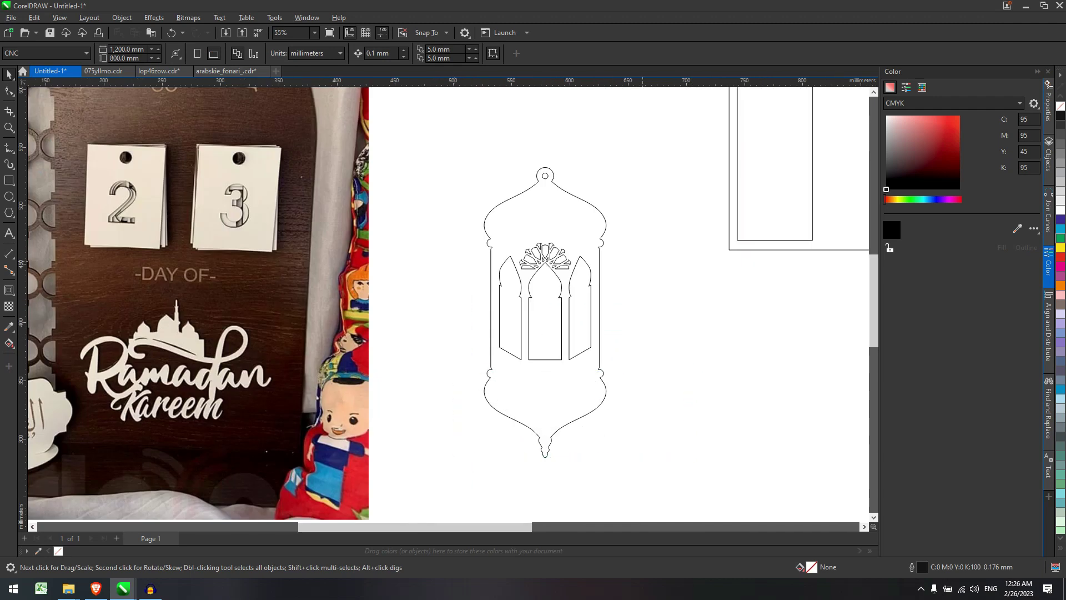
Step: Scale the simplified lantern down to about 37 × 75 mm and place it between the photo and the arch
scroll(656, 324, down, 4)
click(602, 378)
drag(604, 379, 603, 371)
drag(634, 375, 591, 289)
drag(579, 259, 673, 163)
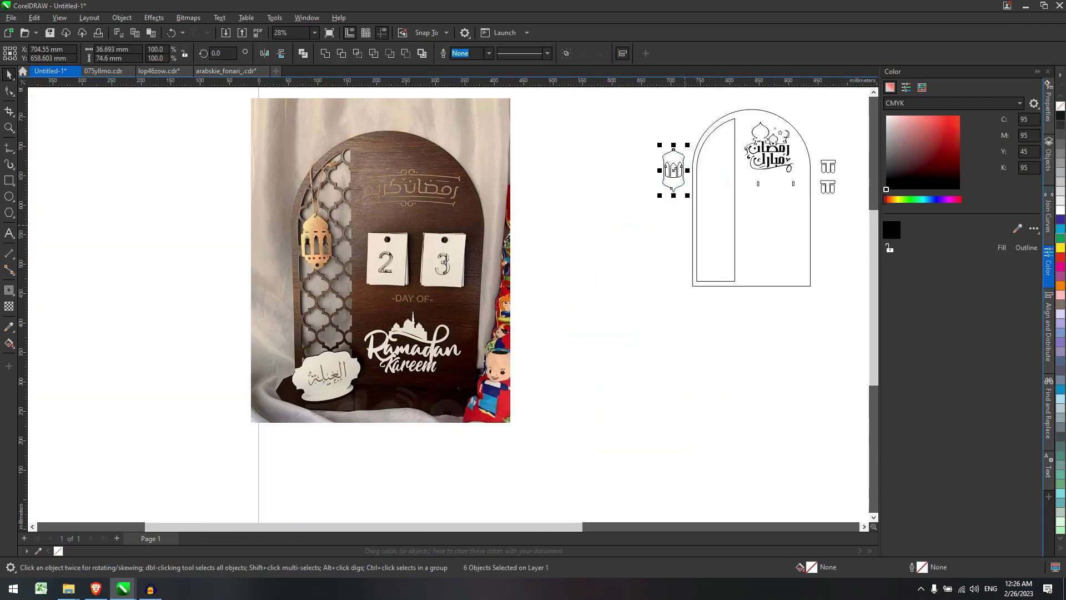
key(Escape)
drag(695, 190, 620, 165)
click(655, 246)
Step: Compare the reference photo with the drawn lantern, arch, hooks and card row
scroll(655, 246, down, 1)
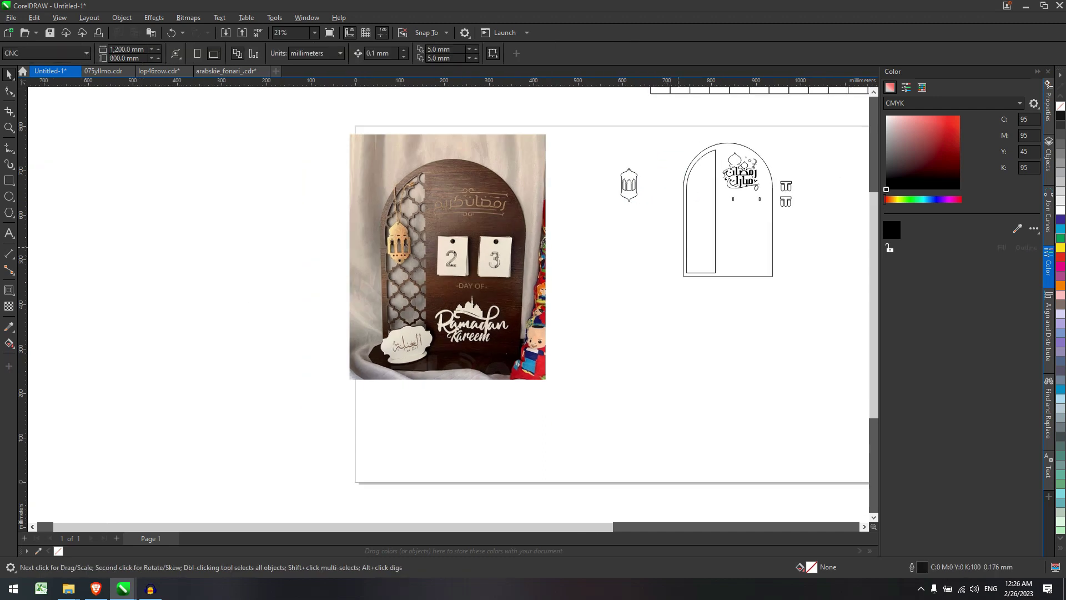
scroll(847, 123, up, 2)
scroll(652, 241, down, 1)
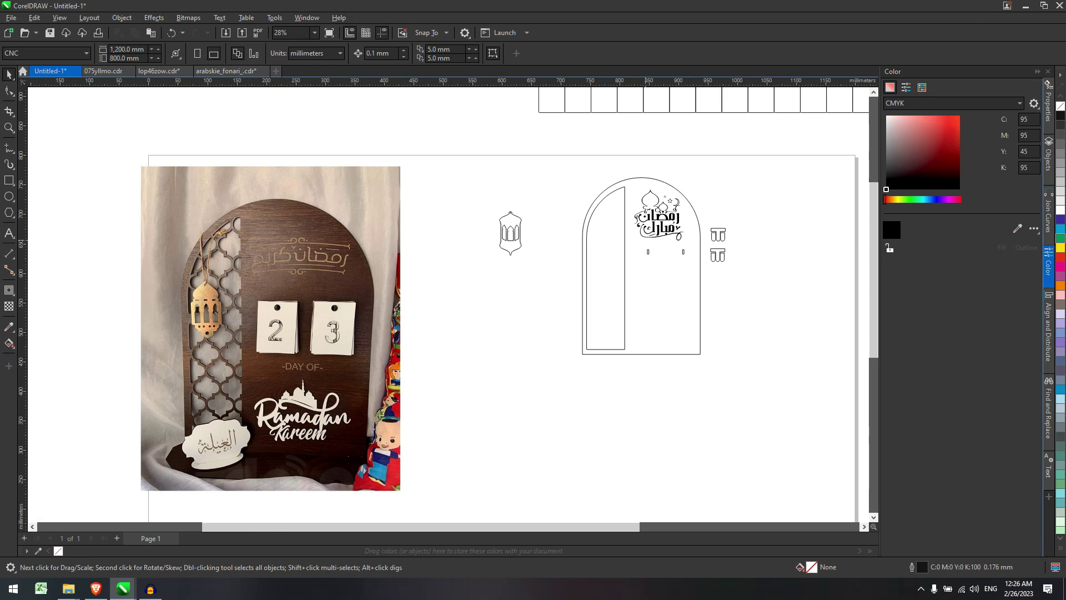
scroll(531, 195, up, 2)
scroll(395, 291, down, 2)
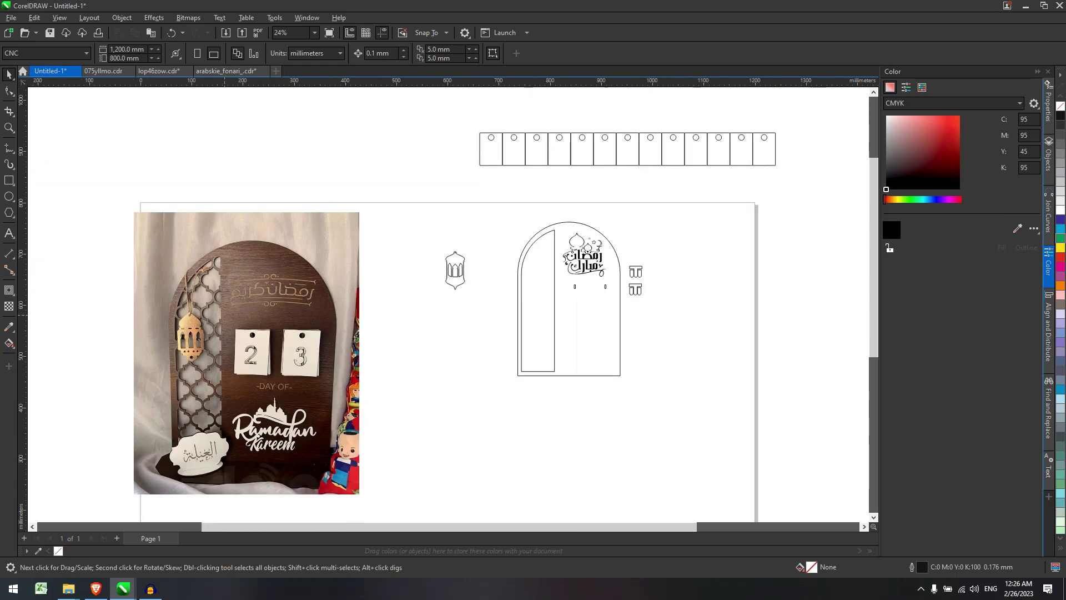
scroll(197, 317, up, 2)
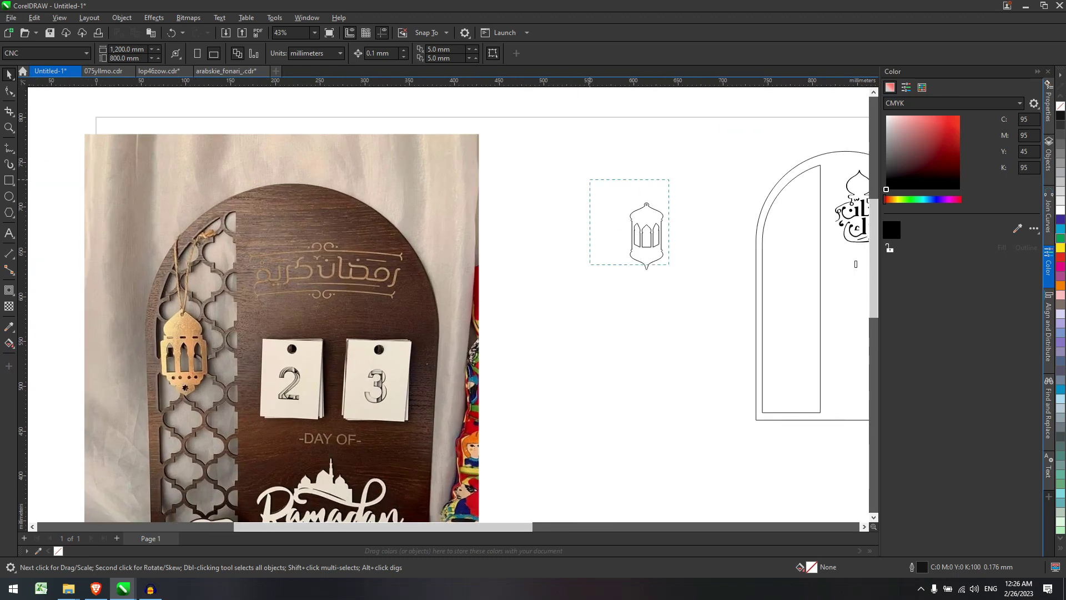
click(646, 233)
scroll(646, 233, down, 2)
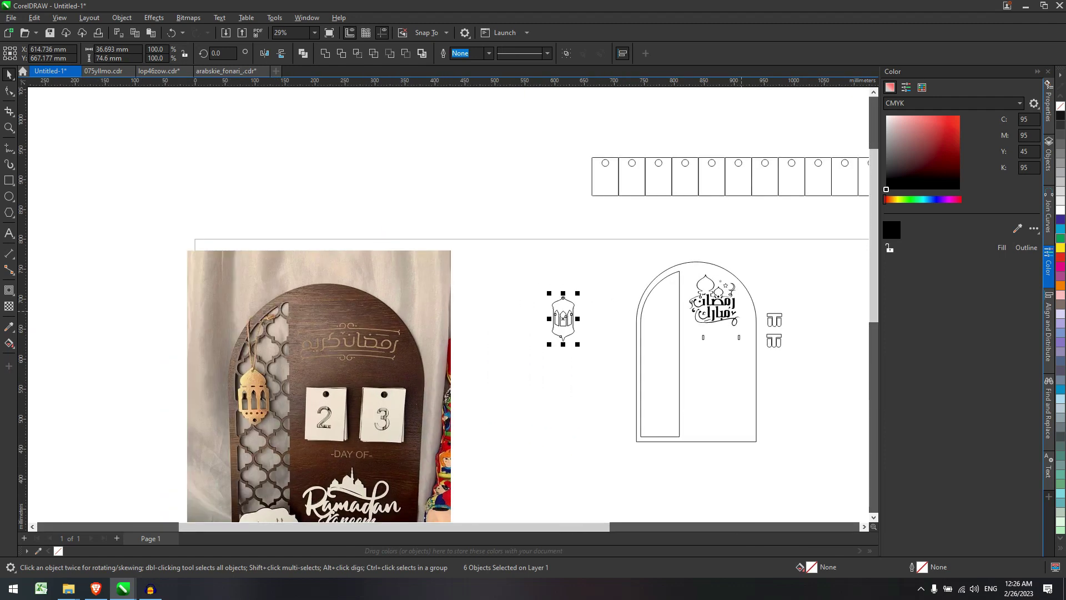
scroll(752, 305, up, 2)
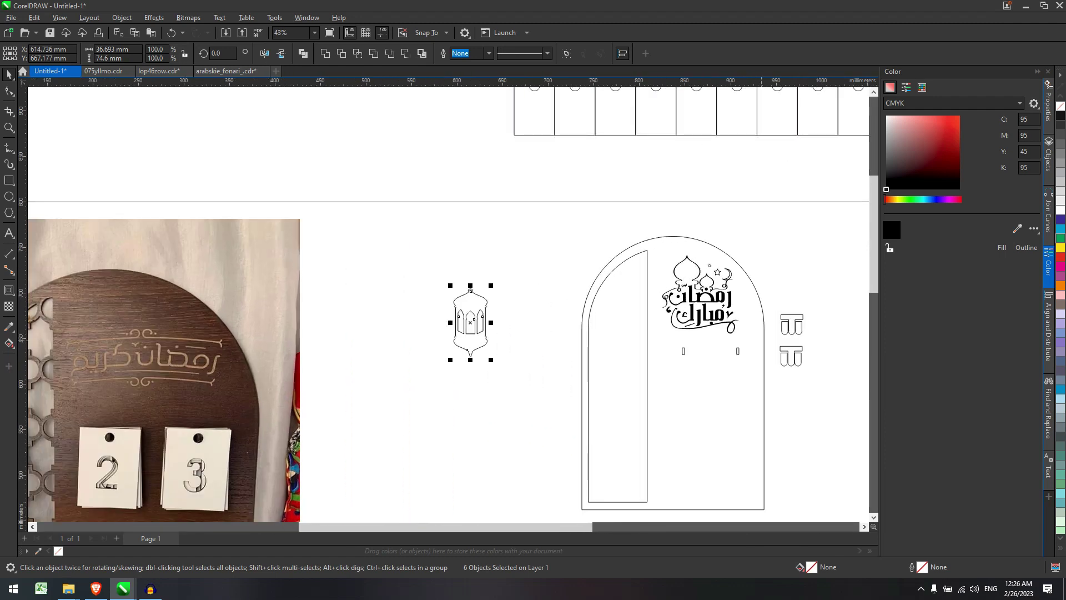
scroll(772, 338, down, 1)
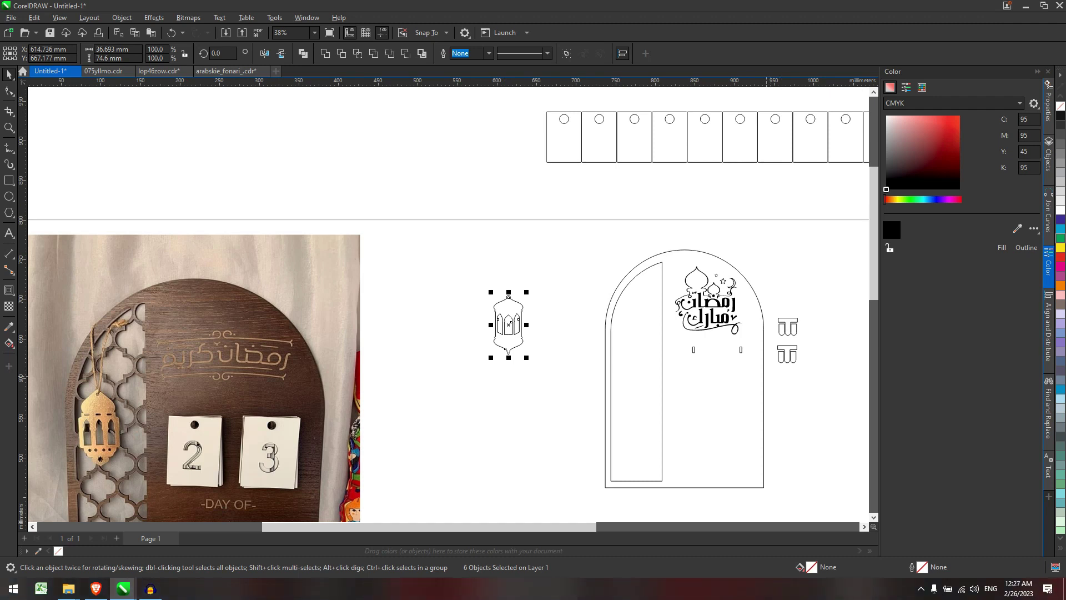
Step: Center the two hook slots between the inner panel and the arch's outer edge with a temporary rectangle about 128 × 55 mm, and delete the rectangle
drag(674, 319, 777, 374)
scroll(782, 355, up, 2)
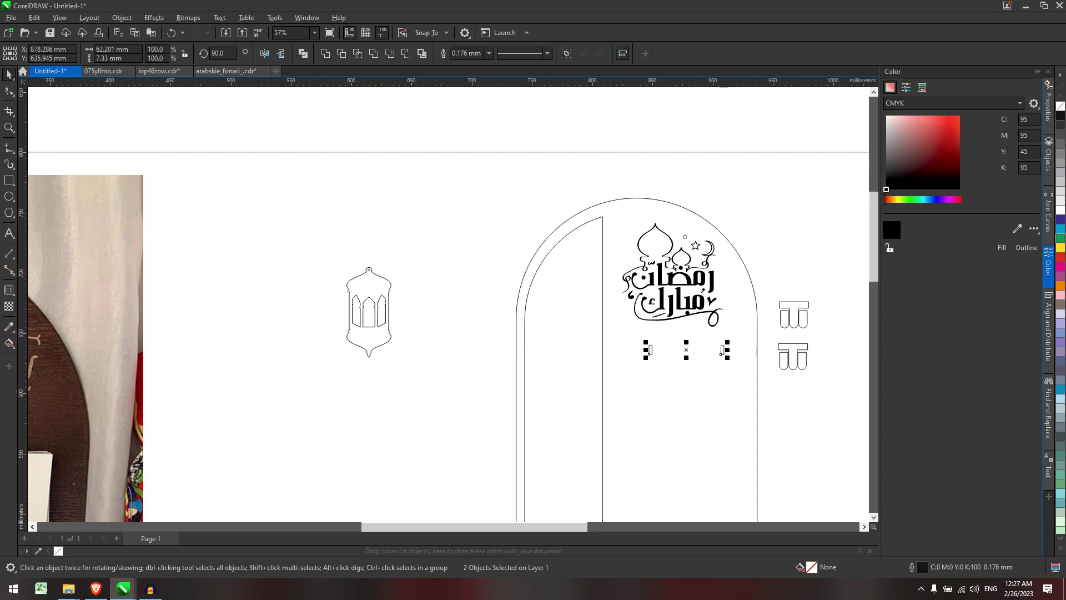
scroll(701, 343, down, 1)
key(F6)
mouse_move(613, 324)
mouse_down()
mouse_move(637, 333)
mouse_move(646, 356)
mouse_move(750, 381)
mouse_move(587, 326)
mouse_move(583, 307)
mouse_up()
key(space)
key(c)
scroll(619, 325, up, 2)
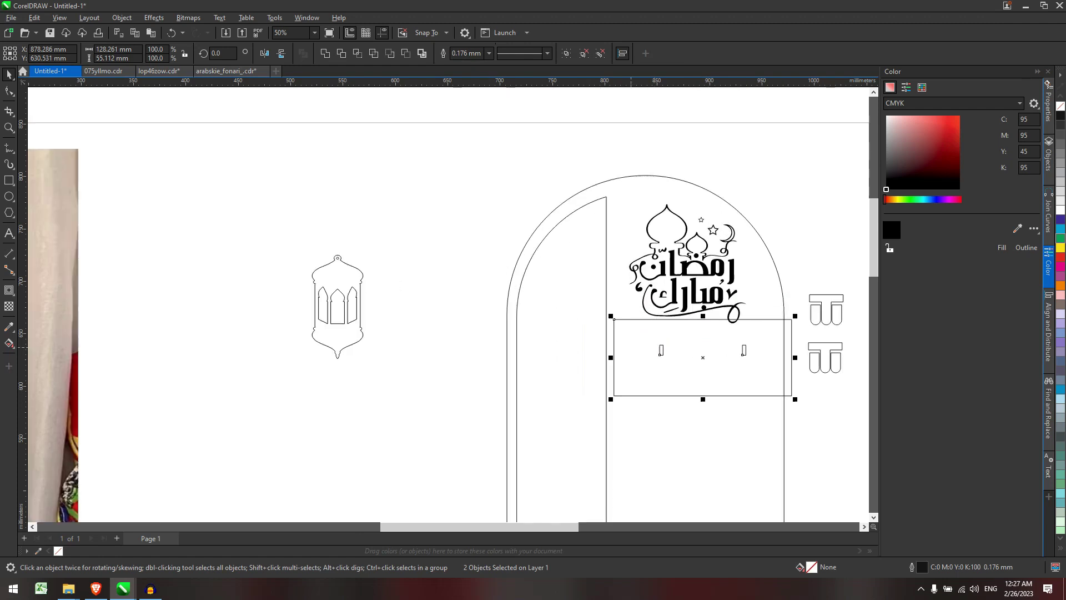
drag(609, 316, 600, 316)
click(812, 428)
click(781, 405)
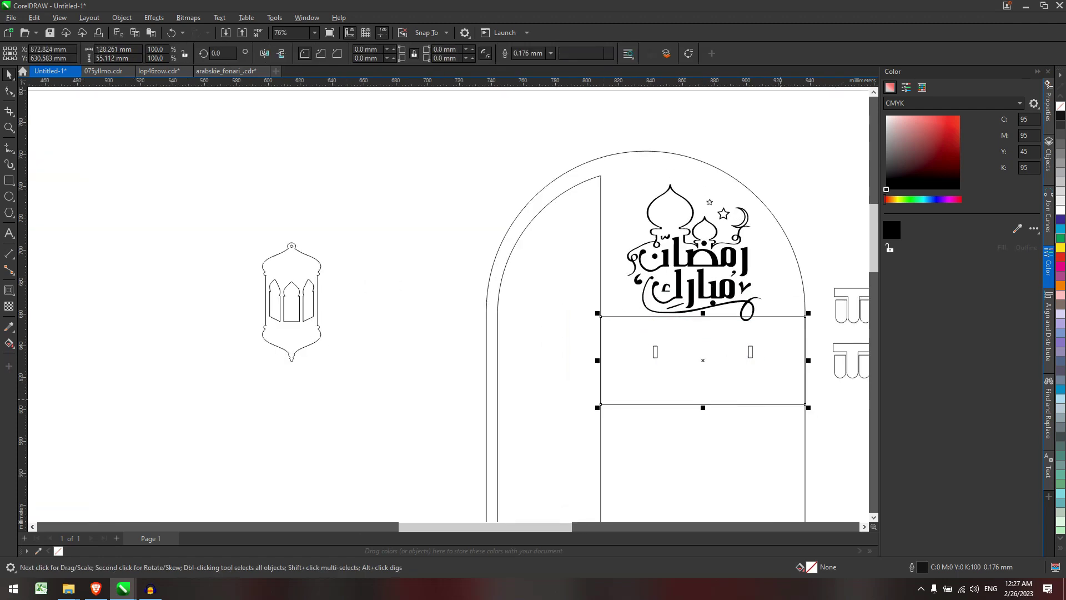
key(Delete)
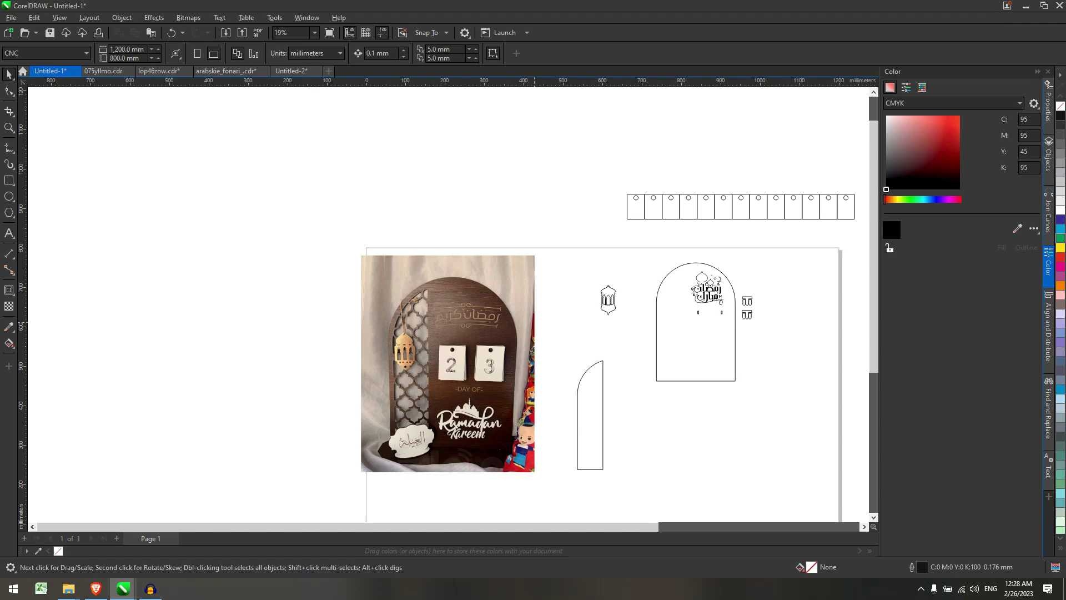
Step: Paste the framed geometric star pattern outside the page beside the reference photo and rotate it 90 degrees
key(ctrl+v)
scroll(336, 233, down, 1)
drag(356, 278, 223, 315)
drag(366, 379, 317, 360)
scroll(175, 295, up, 2)
scroll(267, 331, down, 1)
click(220, 53)
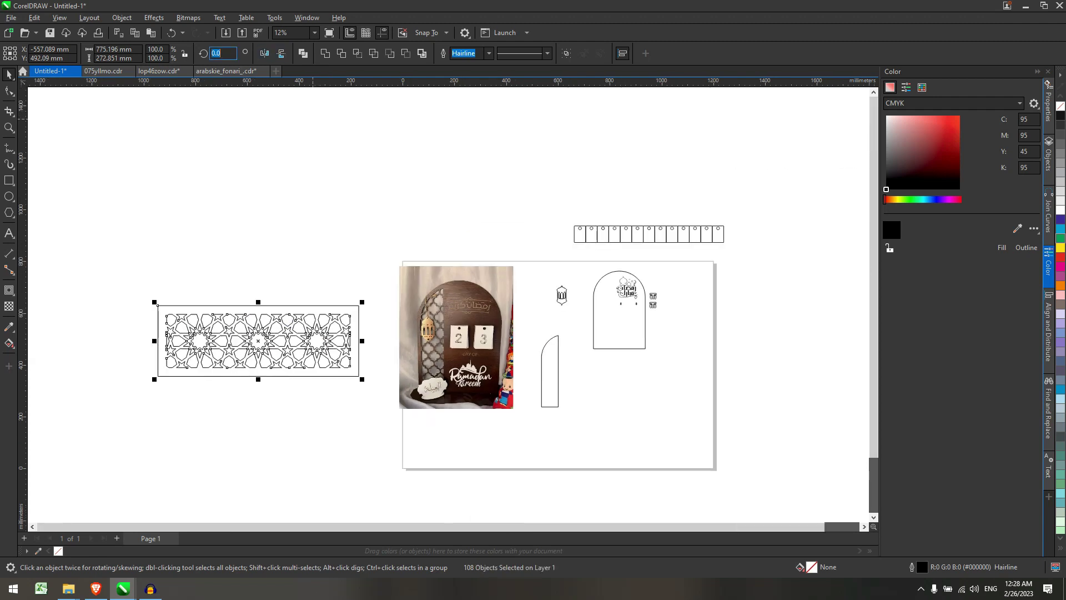
text(90)
key(Return)
Step: Move the half-arched panel outline next to the star pattern and copy its height value
click(550, 371)
drag(550, 370, 327, 294)
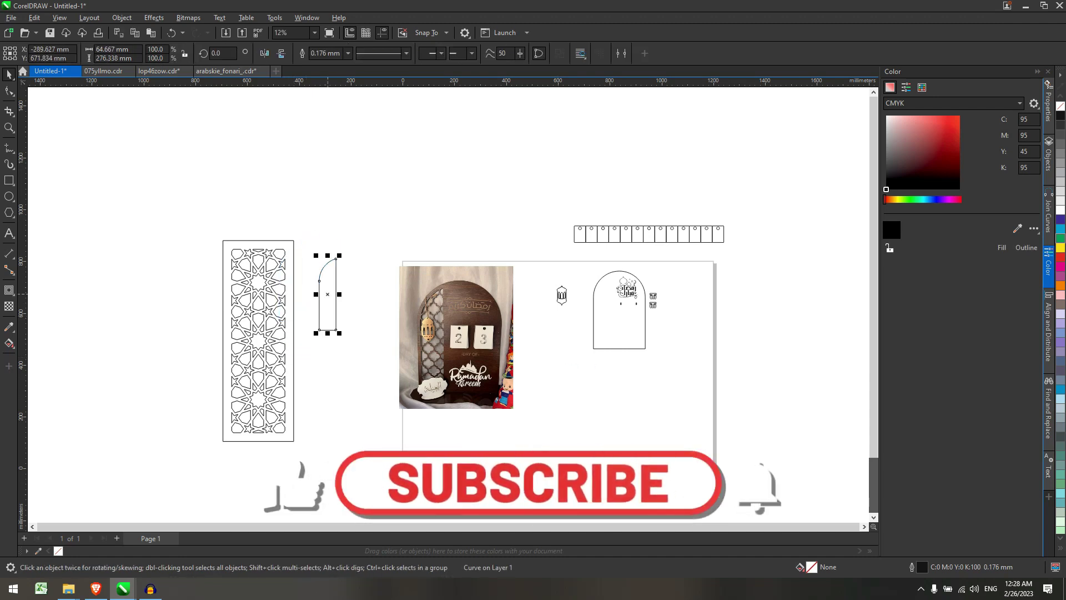
click(106, 58)
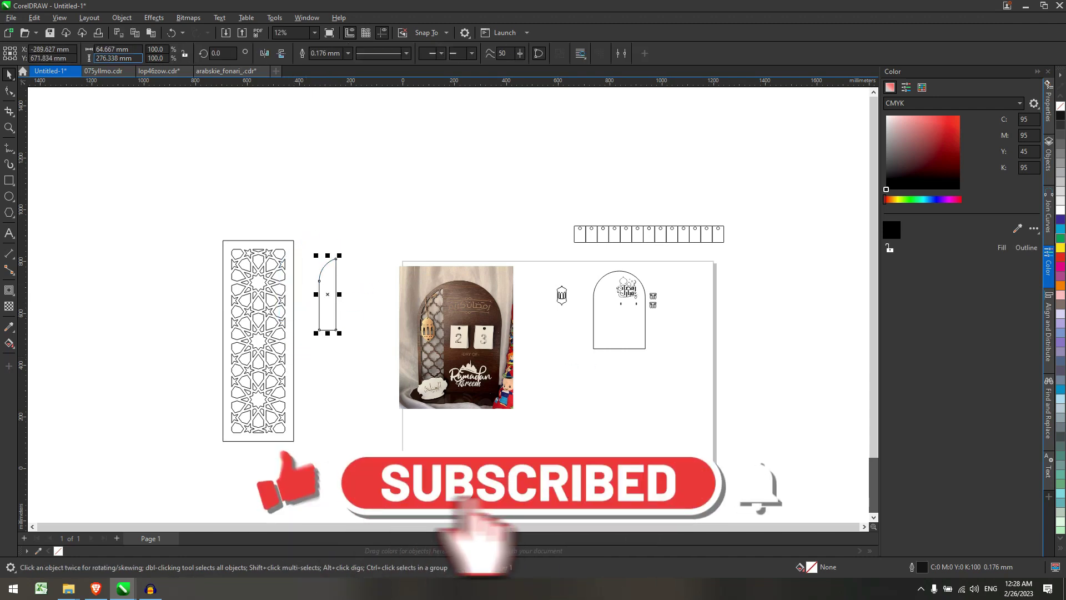
double_click(106, 59)
key(ctrl+c)
Step: Delete the rectangular frame around the star pattern
click(246, 322)
click(223, 316)
key(Delete)
Step: Scale the whole star pattern proportionally to the copied panel height of 276.338 mm
drag(167, 215, 315, 411)
click(185, 53)
double_click(106, 58)
key(ctrl+v)
key(Return)
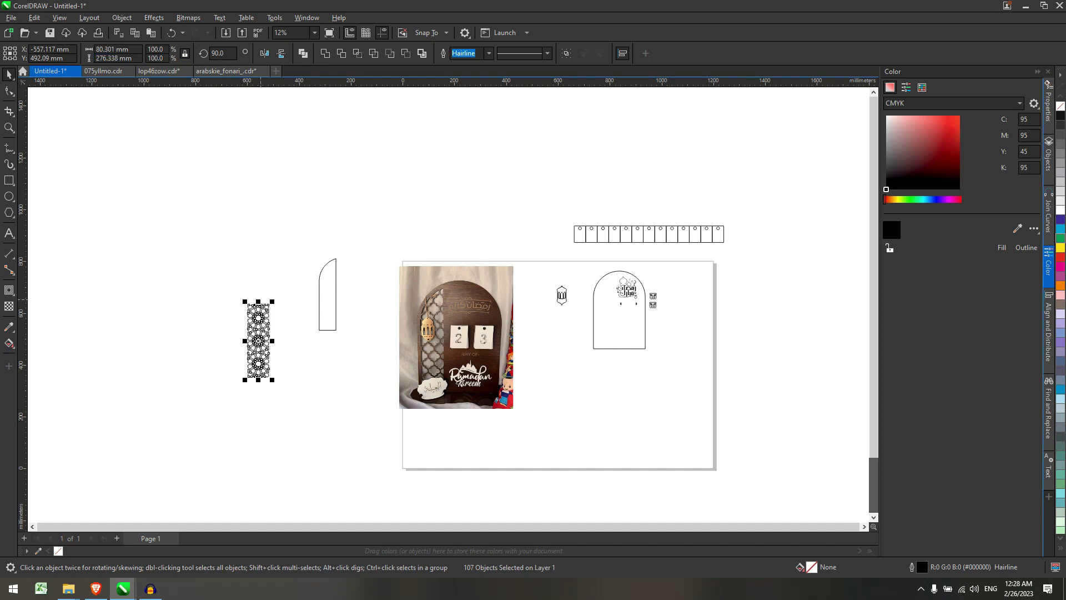
Step: Combine the star pattern into one curve and center it horizontally and vertically on the half-arched panel
key(Escape)
drag(203, 272, 297, 519)
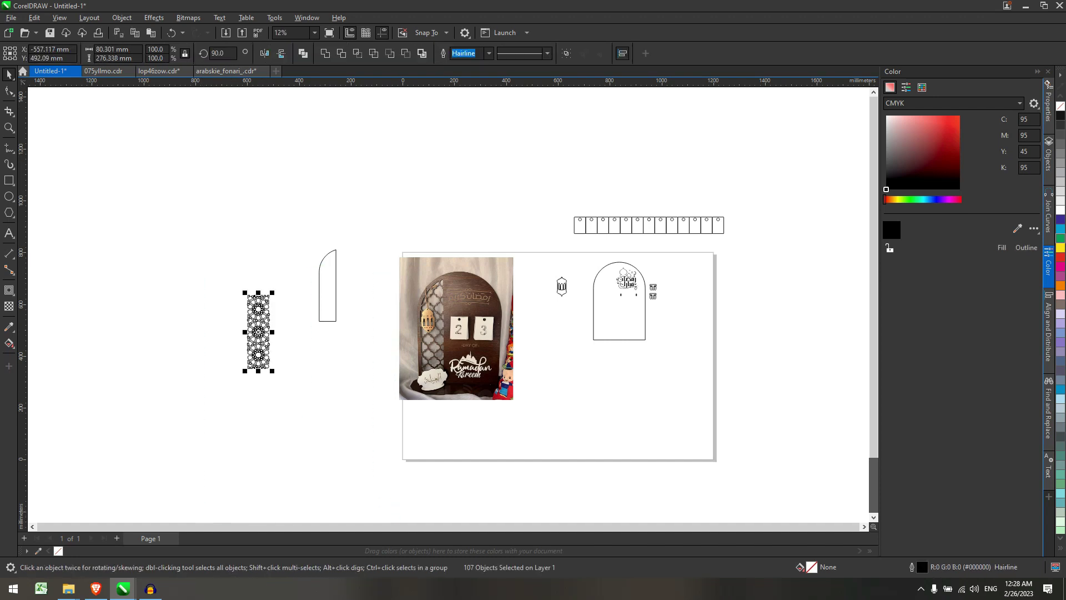
drag(166, 198, 357, 452)
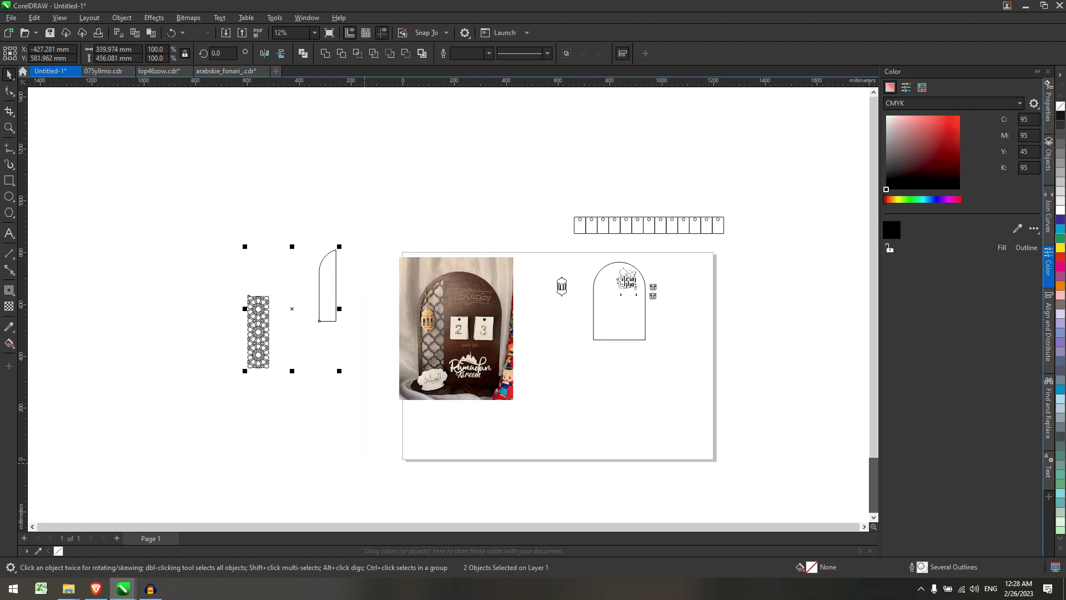
key(c)
key(e)
scroll(332, 271, up, 3)
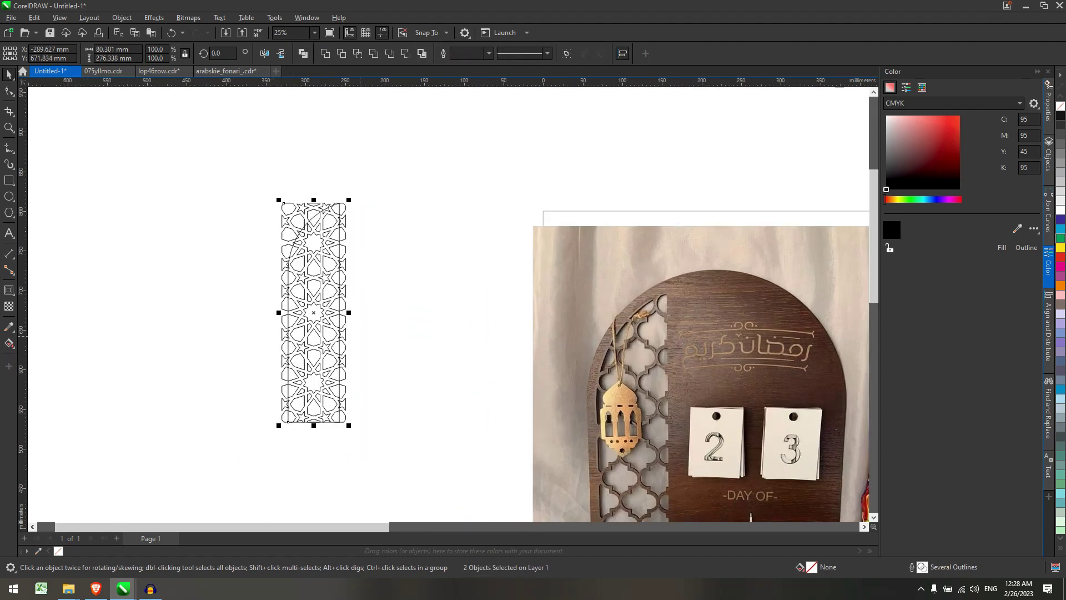
Step: Try to intersect the star pattern with the half-arched panel outline and undo the intersection
drag(393, 509, 420, 525)
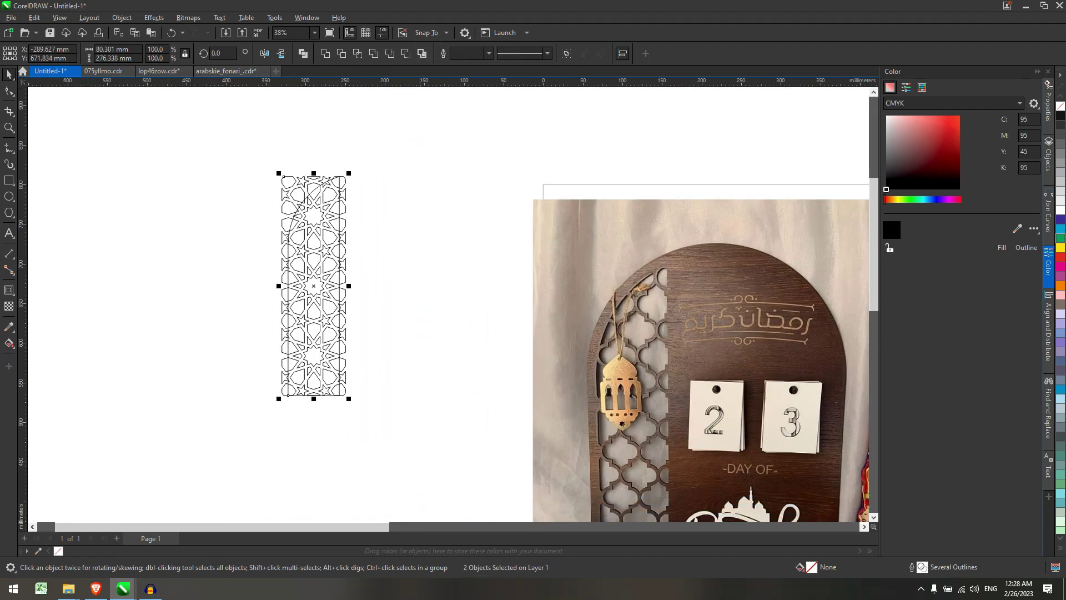
click(416, 409)
click(346, 335)
scroll(352, 392, up, 1)
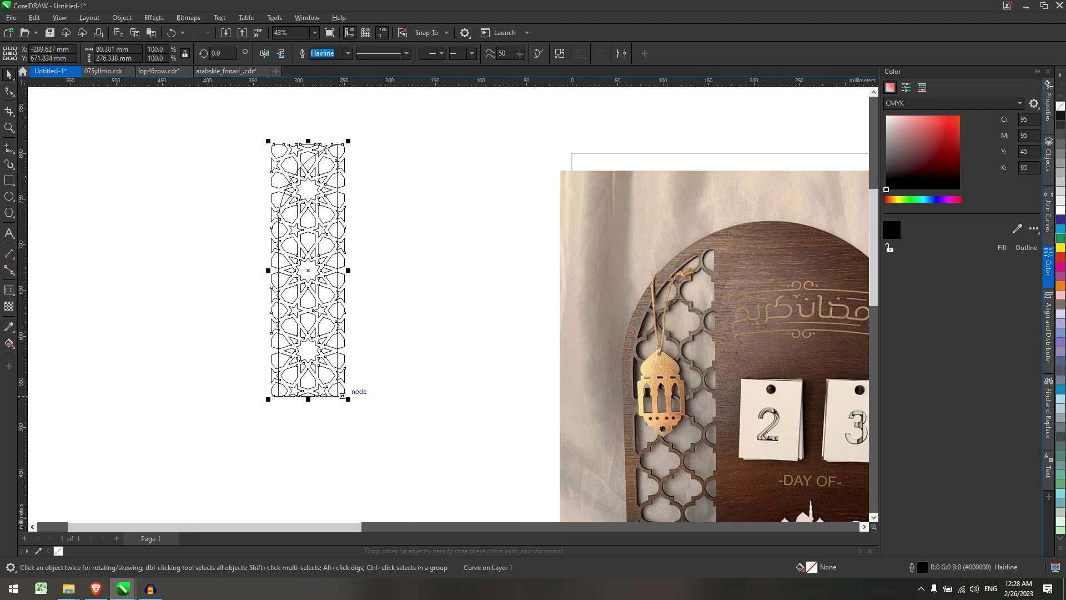
scroll(409, 360, down, 3)
drag(425, 424, 212, 174)
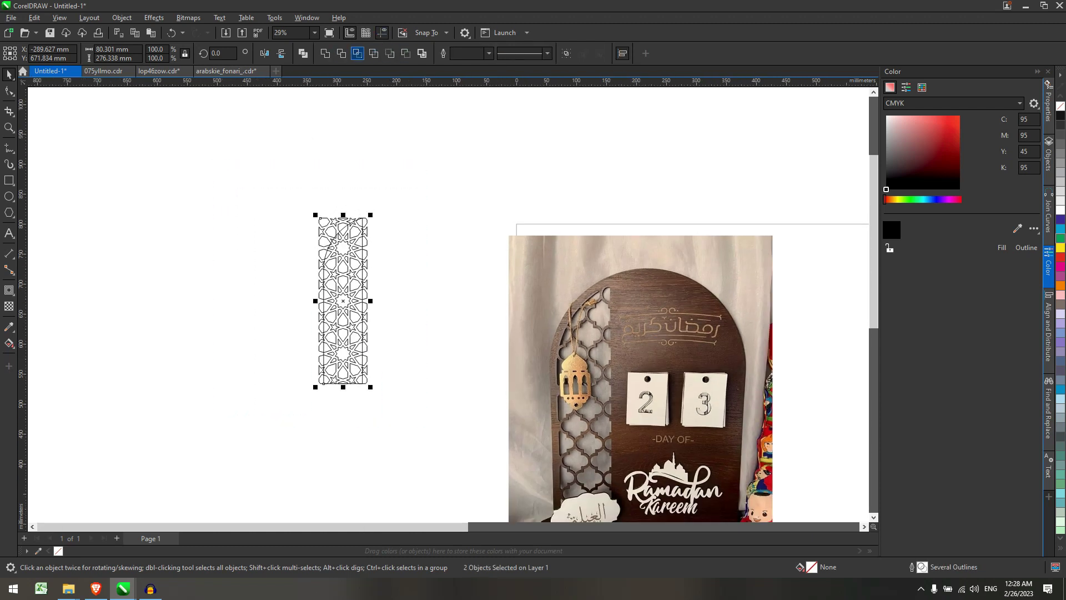
click(358, 53)
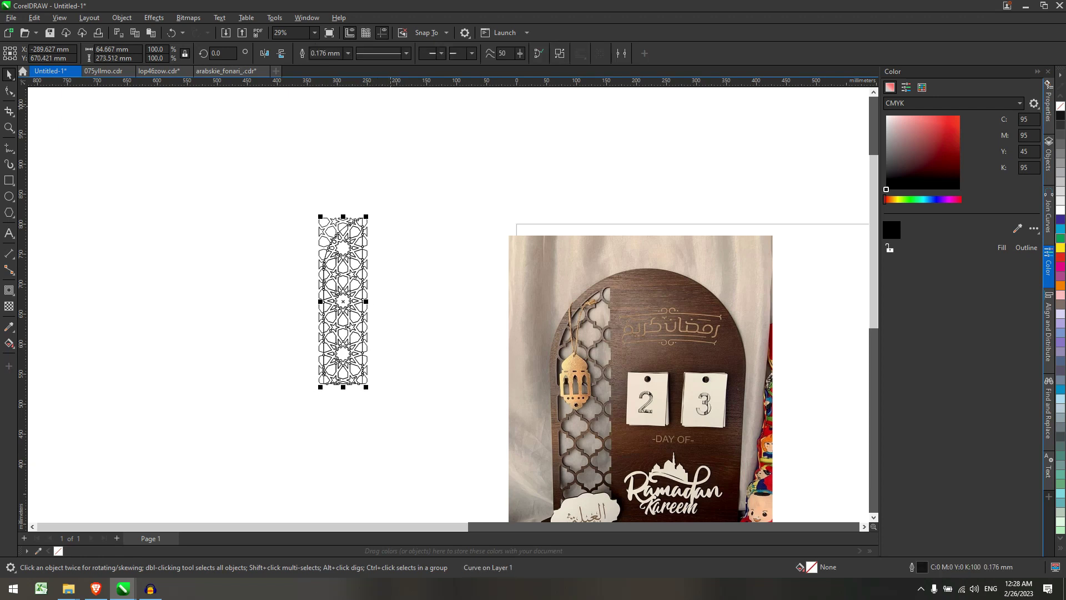
key(Escape)
key(ctrl+z)
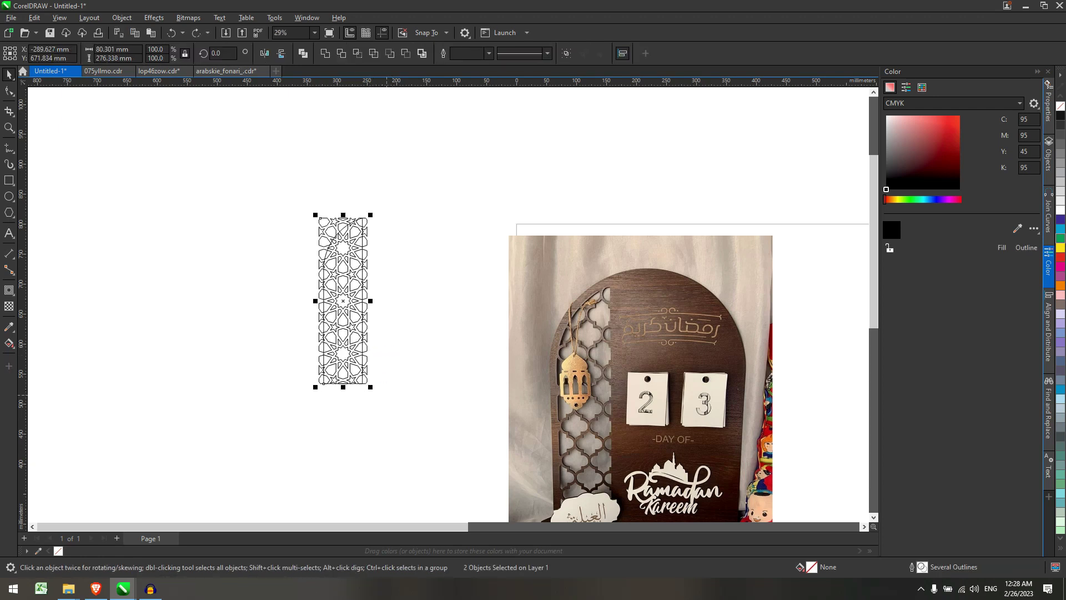
Step: Intersect the star pattern with the half-arched panel and move the clipped pattern clear of the originals
drag(405, 410, 189, 107)
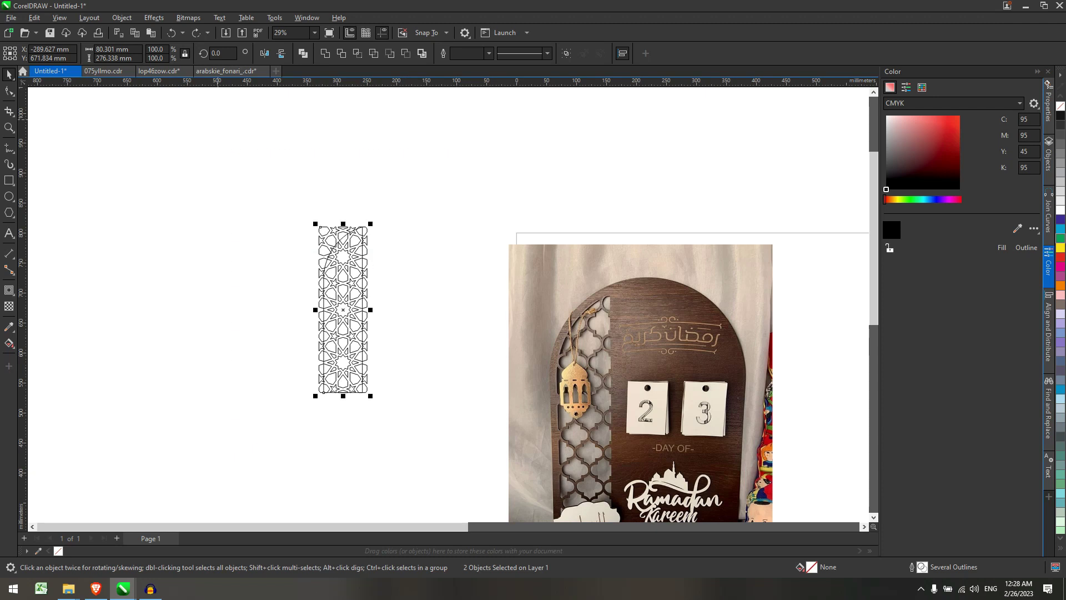
click(357, 54)
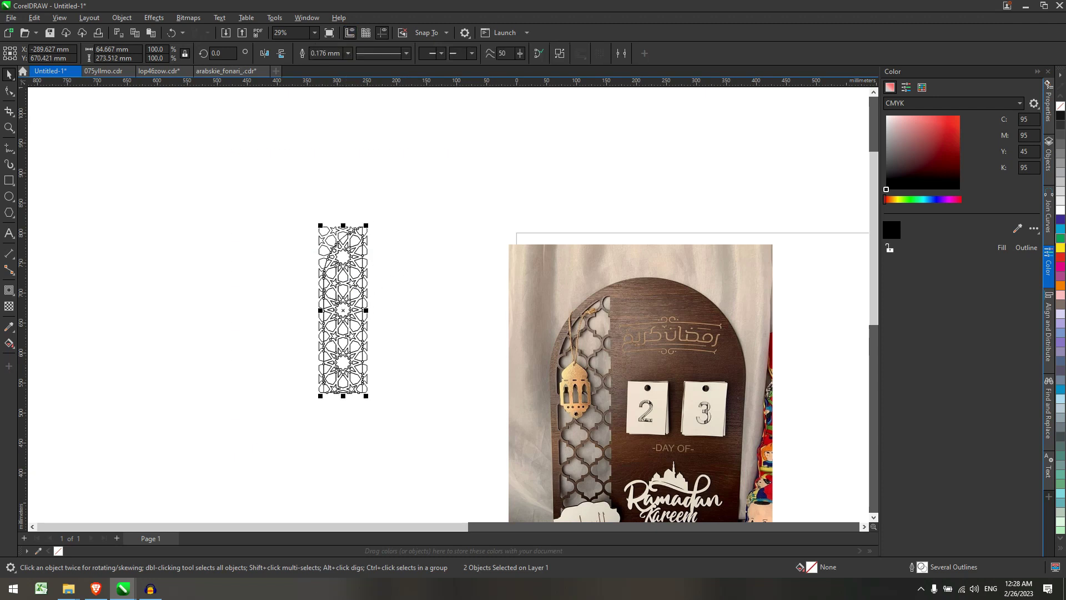
scroll(376, 266, down, 1)
drag(347, 305, 245, 300)
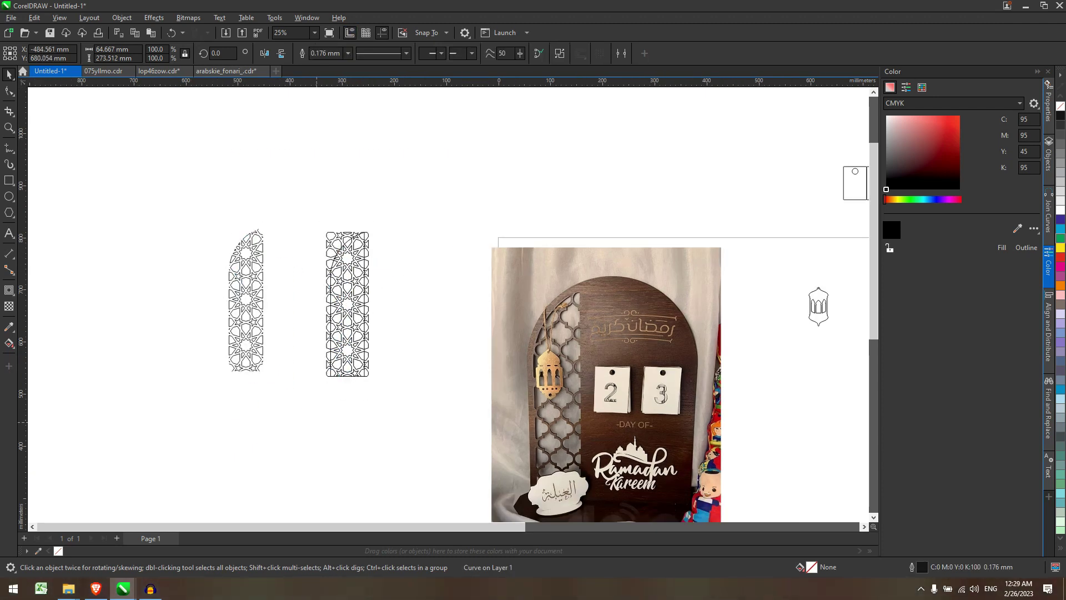
Step: Move the full star pattern off the half-arched panel and delete the clipped pattern piece
click(285, 178)
drag(286, 178, 407, 401)
scroll(245, 370, up, 4)
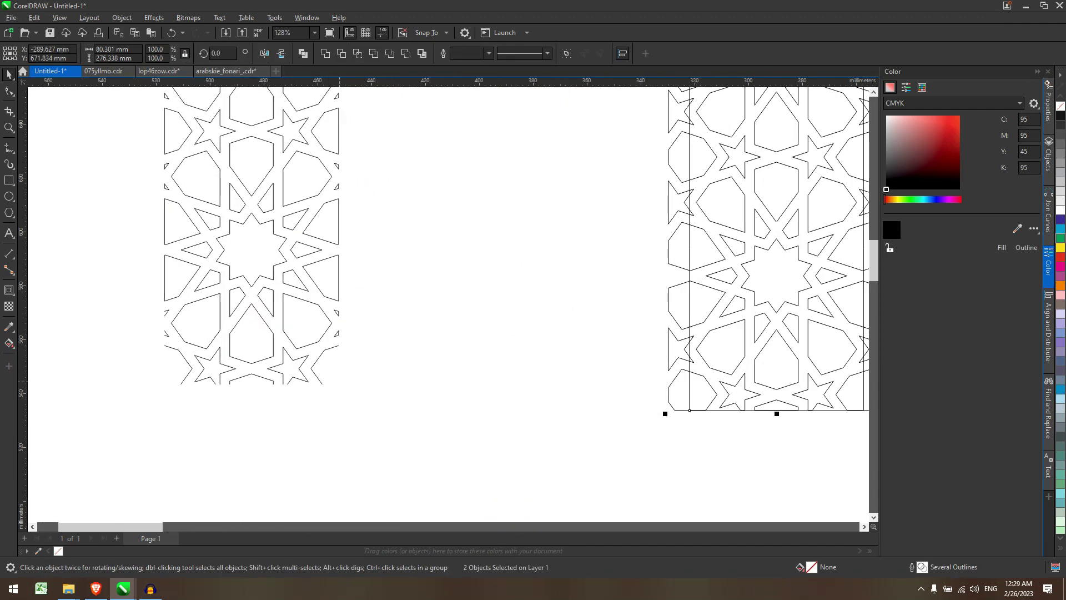
scroll(352, 338, down, 2)
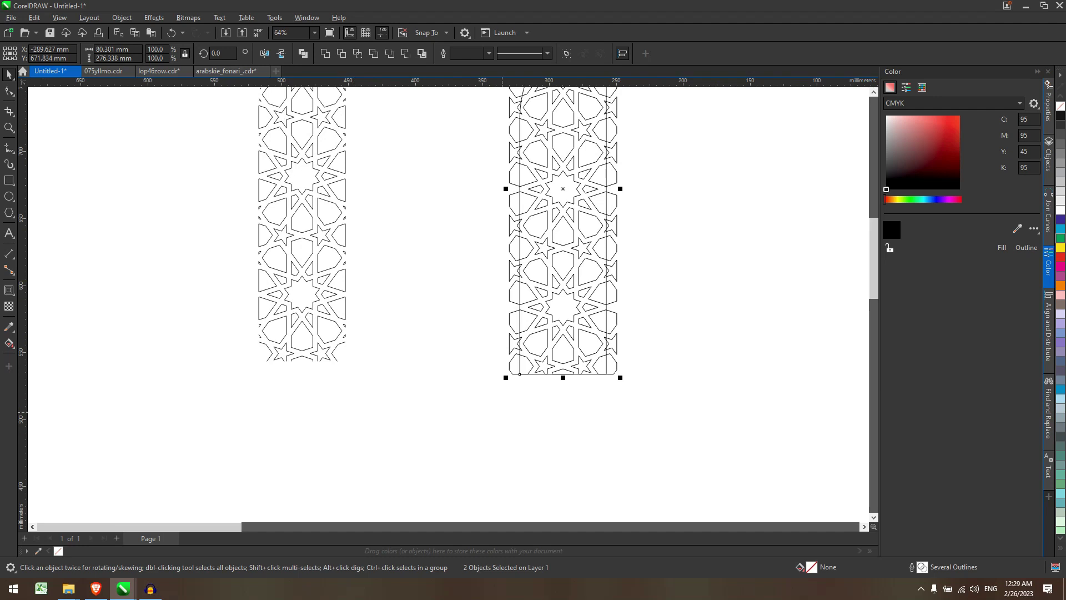
key(Escape)
click(615, 339)
drag(615, 339, 500, 365)
scroll(505, 394, down, 2)
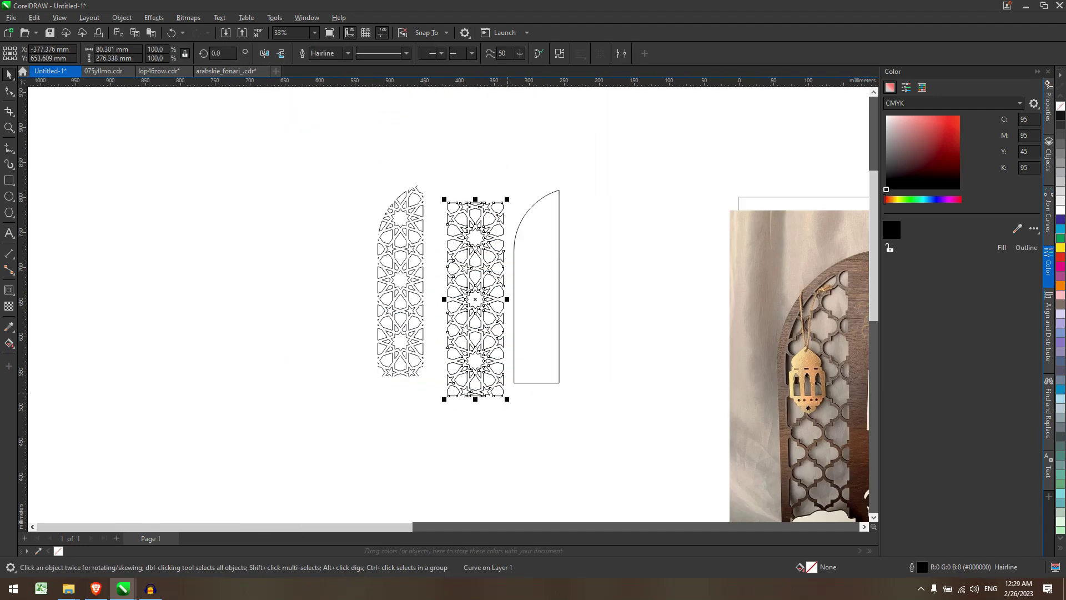
click(416, 253)
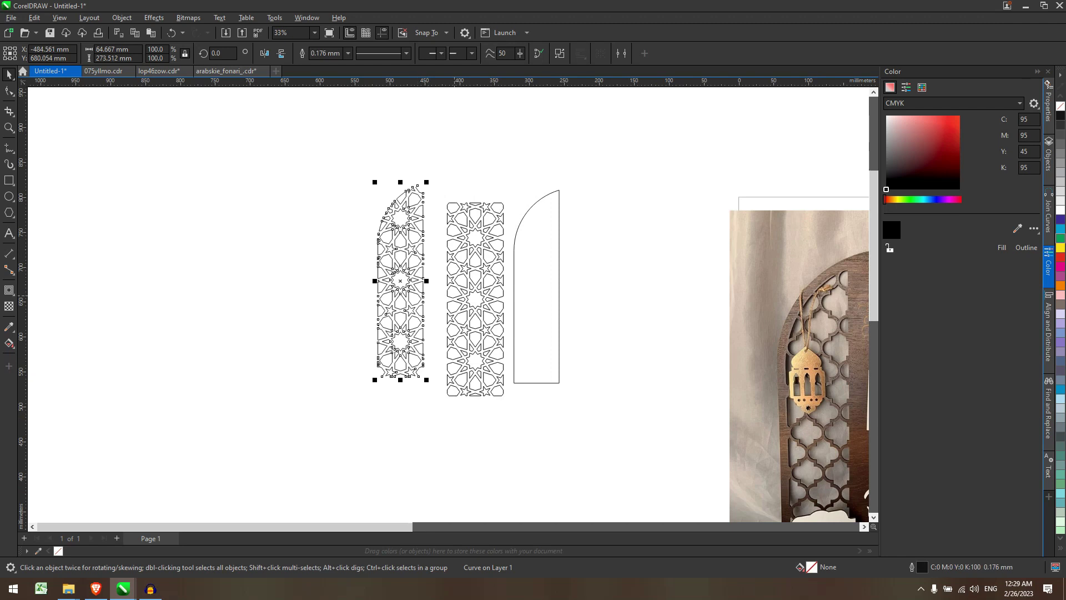
key(Delete)
Step: Break the star pattern apart and join all its open nodes with Join Curves, using Extend and a 1.0 mm gap tolerance
click(456, 295)
key(ctrl+k)
scroll(518, 338, up, 1)
key(F10)
drag(354, 115, 547, 504)
click(1048, 207)
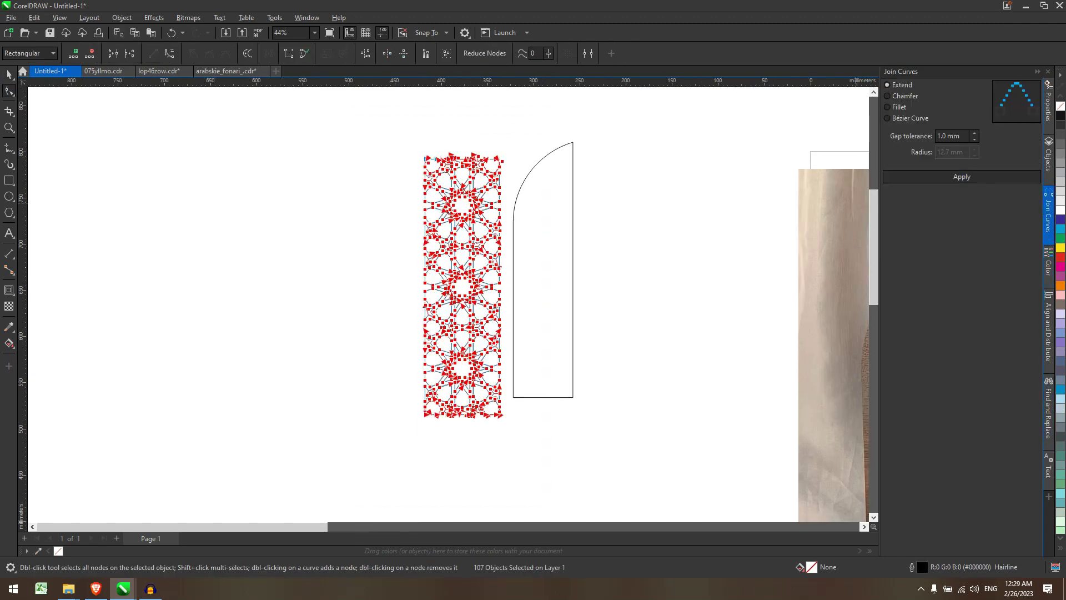
click(960, 176)
key(space)
scroll(521, 250, up, 1)
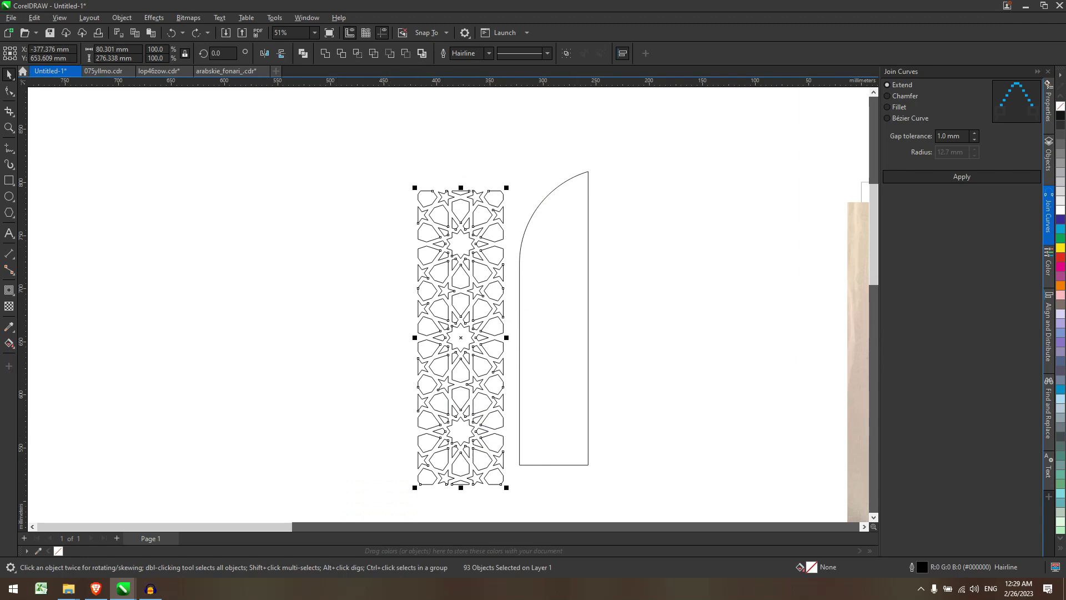
Step: Combine the joined star pattern into one curve and center it horizontally and vertically on the half-arched panel
key(ctrl+l)
drag(349, 507, 677, 98)
key(c)
key(e)
key(Escape)
Step: Intersect the joined star pattern with the half-arched panel and move both originals away from the clipped result
drag(694, 451, 694, 450)
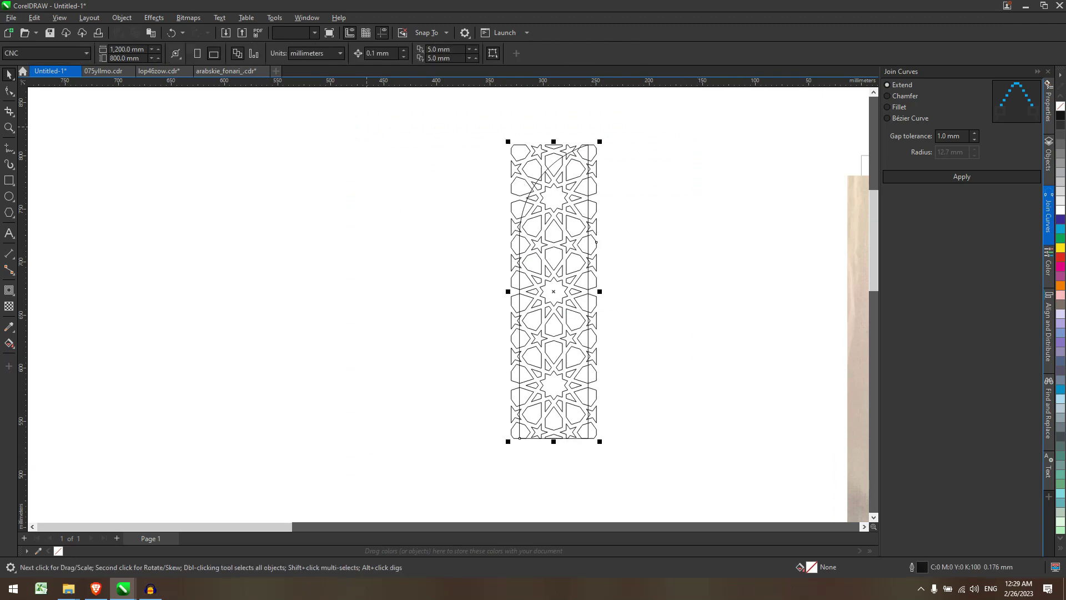
click(358, 53)
key(Escape)
drag(571, 263, 396, 265)
drag(519, 268, 634, 261)
Step: Place the clipped star lattice inside the left part of the arched board, beside the calligraphy
drag(444, 118, 621, 471)
scroll(126, 304, down, 3)
drag(126, 304, 514, 327)
scroll(529, 331, up, 2)
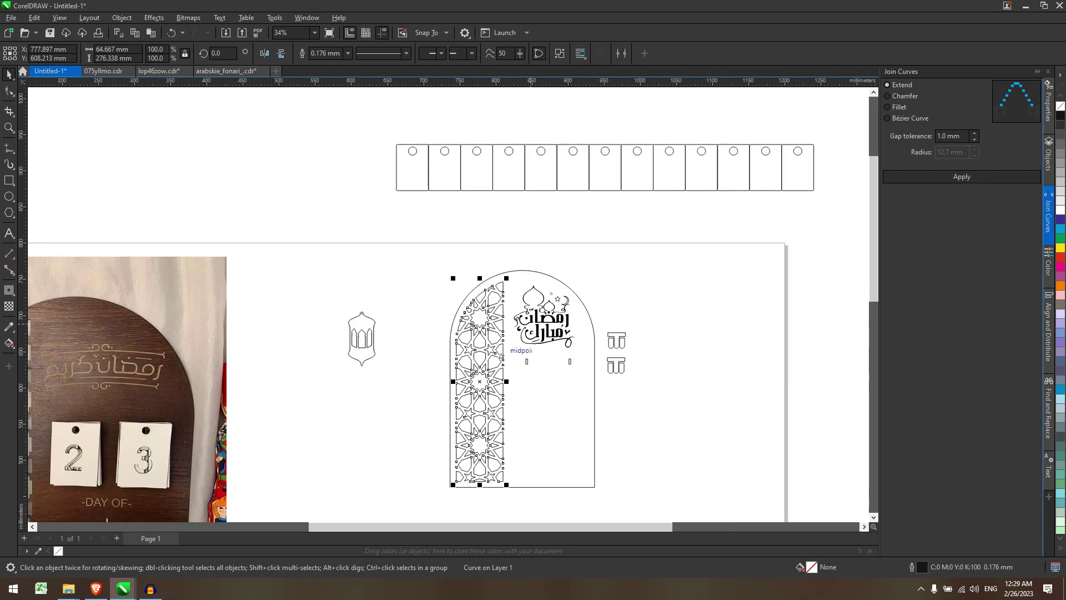
click(307, 193)
Step: Examine the arched board with its star lattice and loose parts, comparing the layout with the reference photo
scroll(419, 266, down, 1)
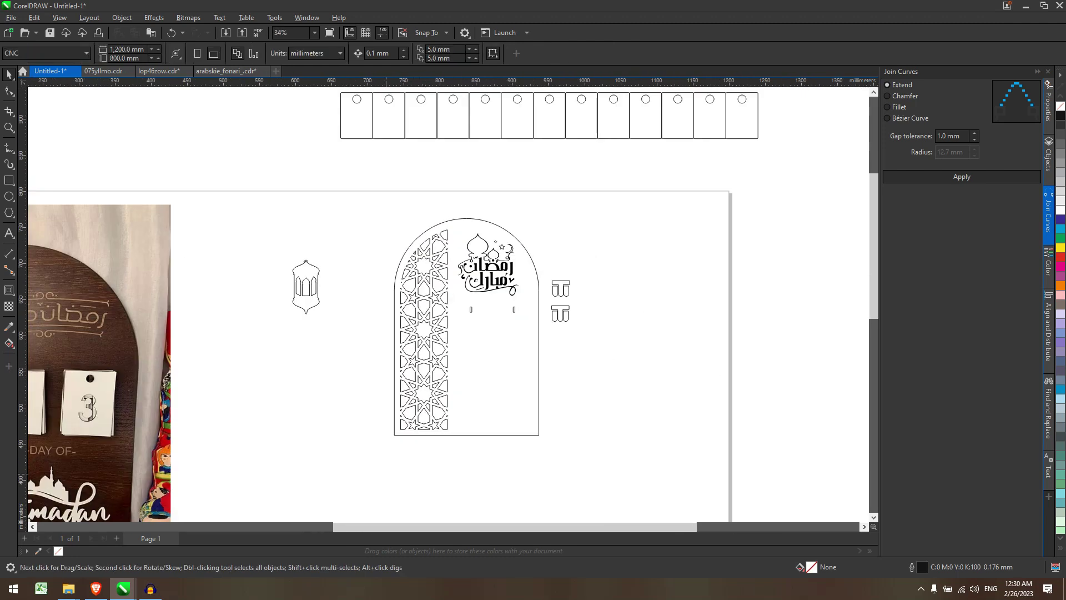
drag(368, 169, 366, 167)
scroll(449, 219, up, 1)
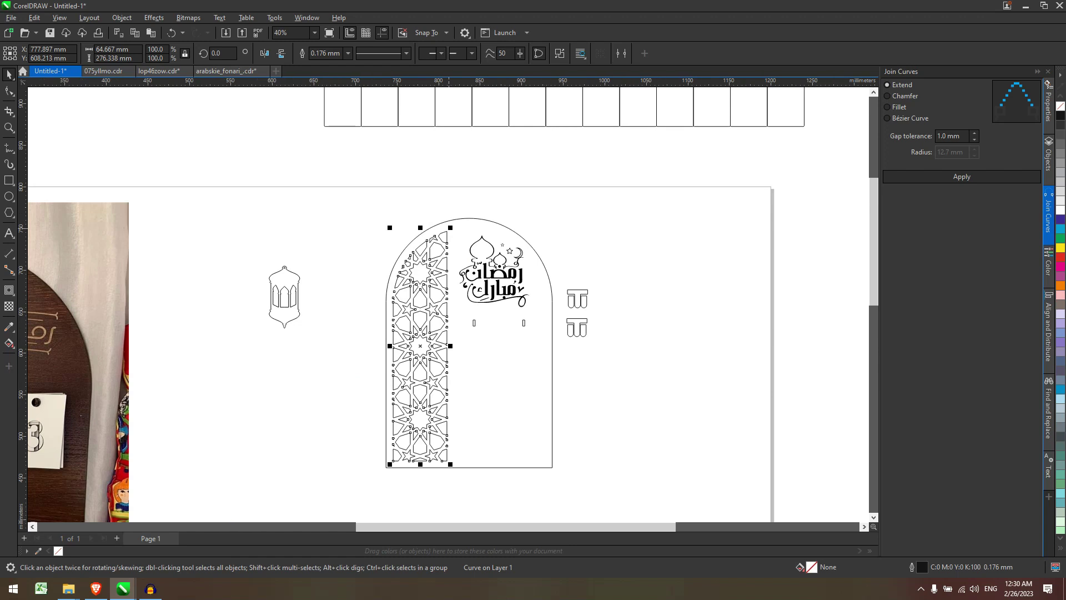
key(Escape)
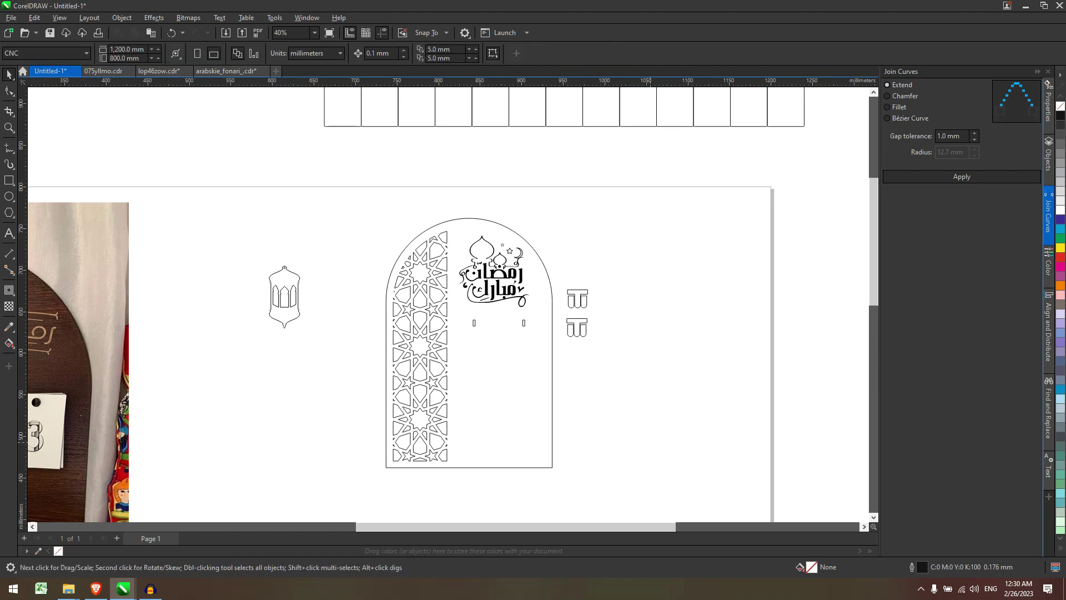
scroll(578, 308, down, 1)
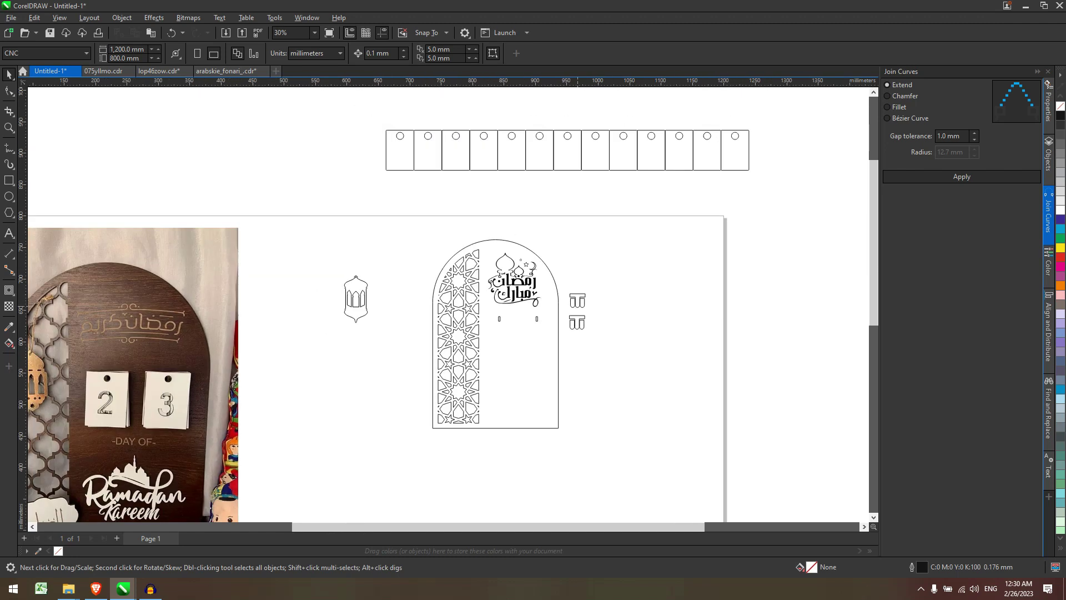
scroll(579, 308, down, 2)
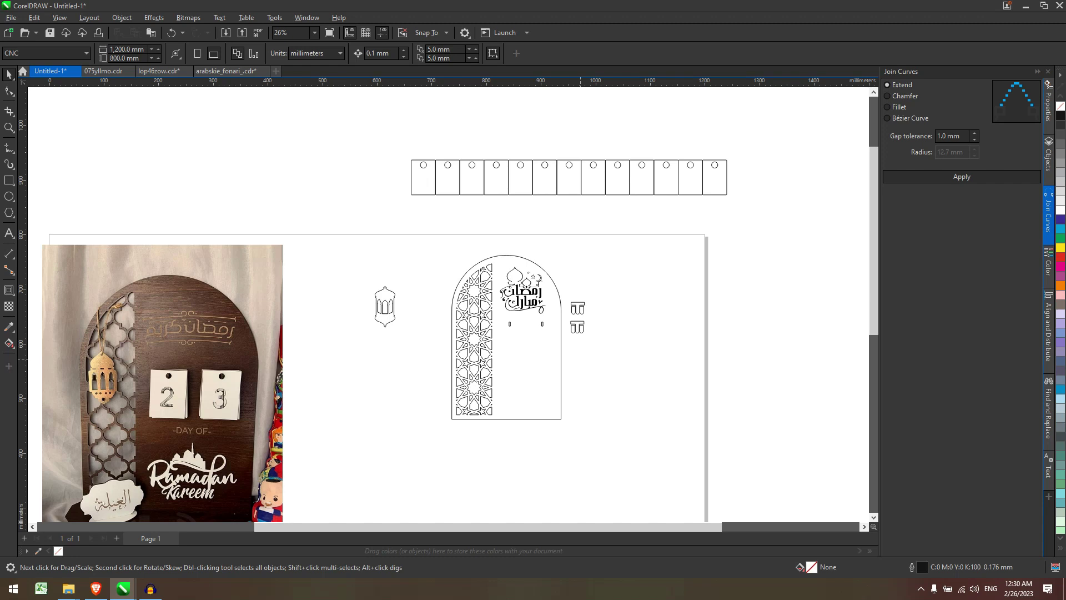
scroll(606, 308, up, 1)
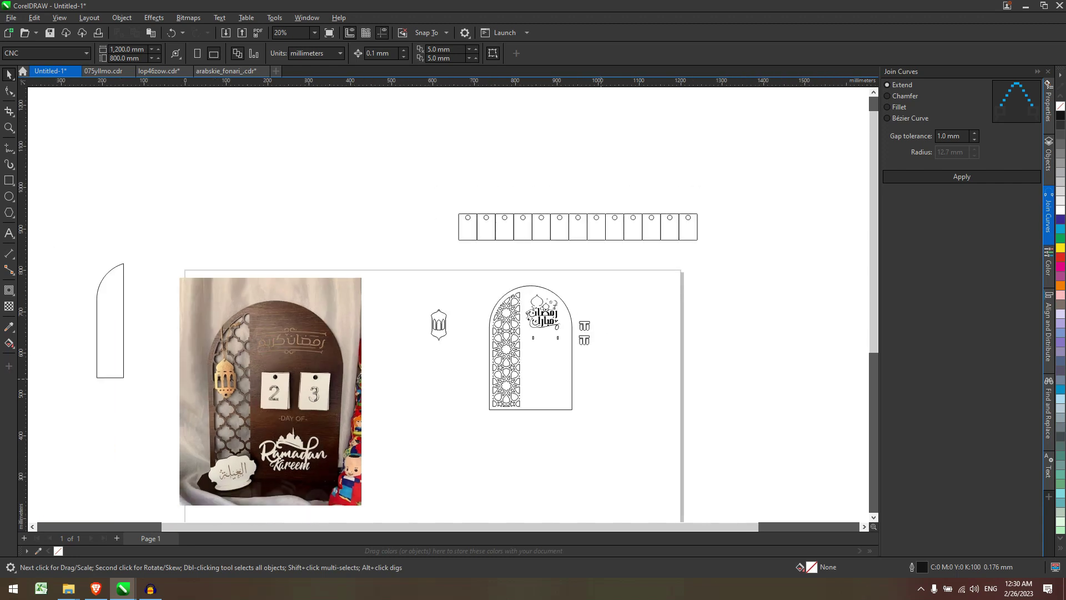
drag(676, 471, 473, 240)
click(683, 466)
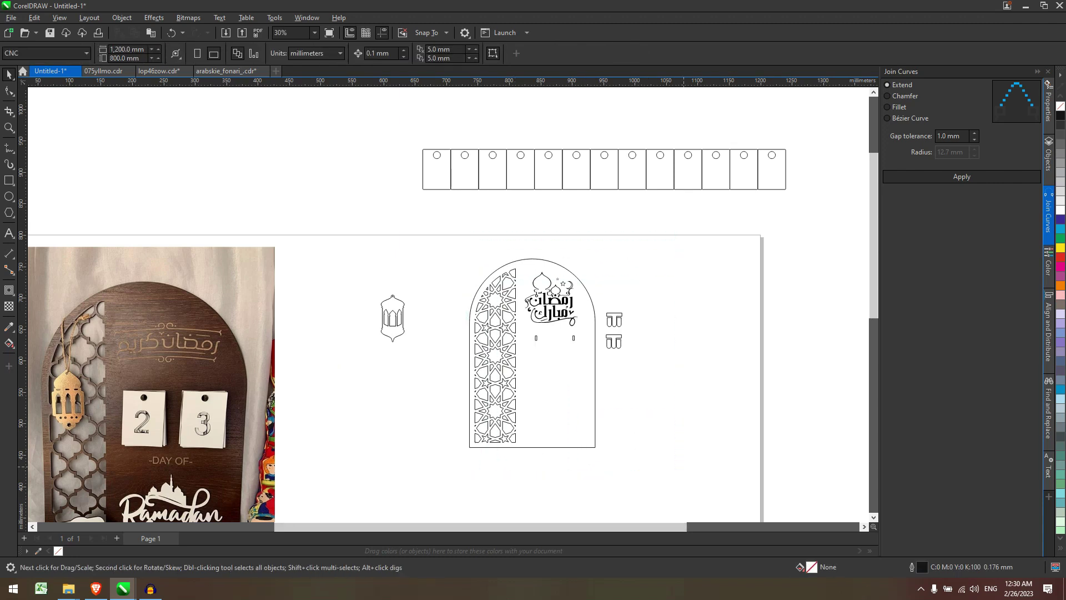
scroll(609, 310, up, 3)
scroll(627, 369, down, 3)
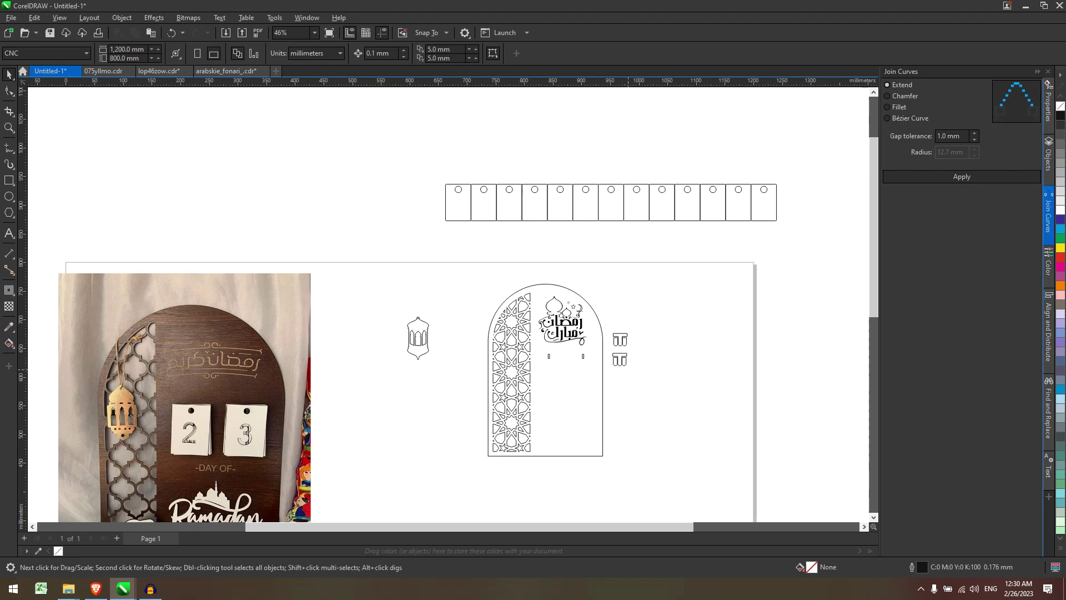
scroll(655, 391, down, 1)
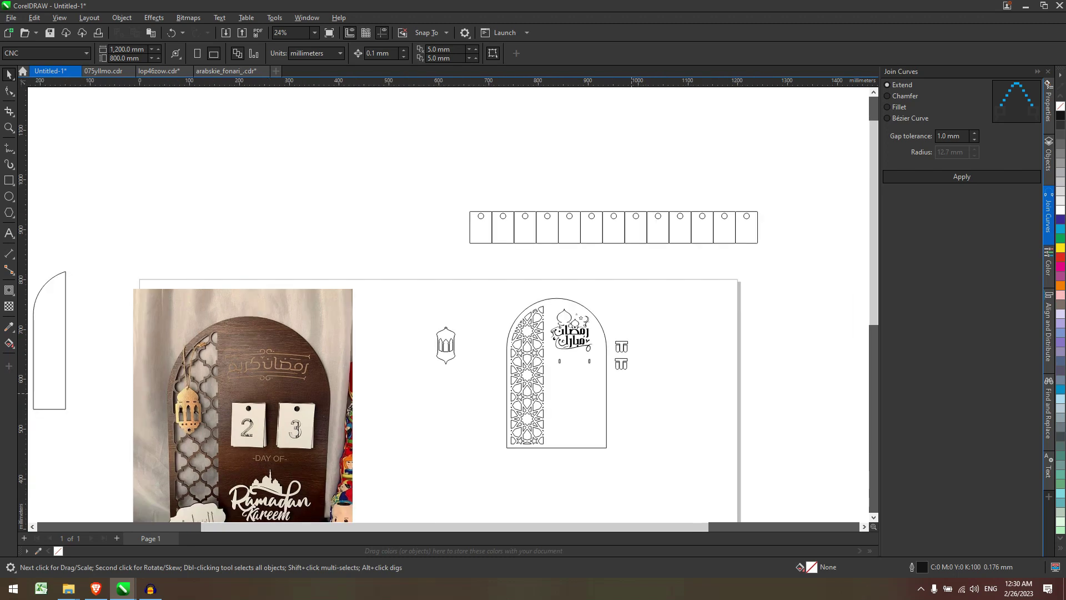
scroll(619, 388, down, 2)
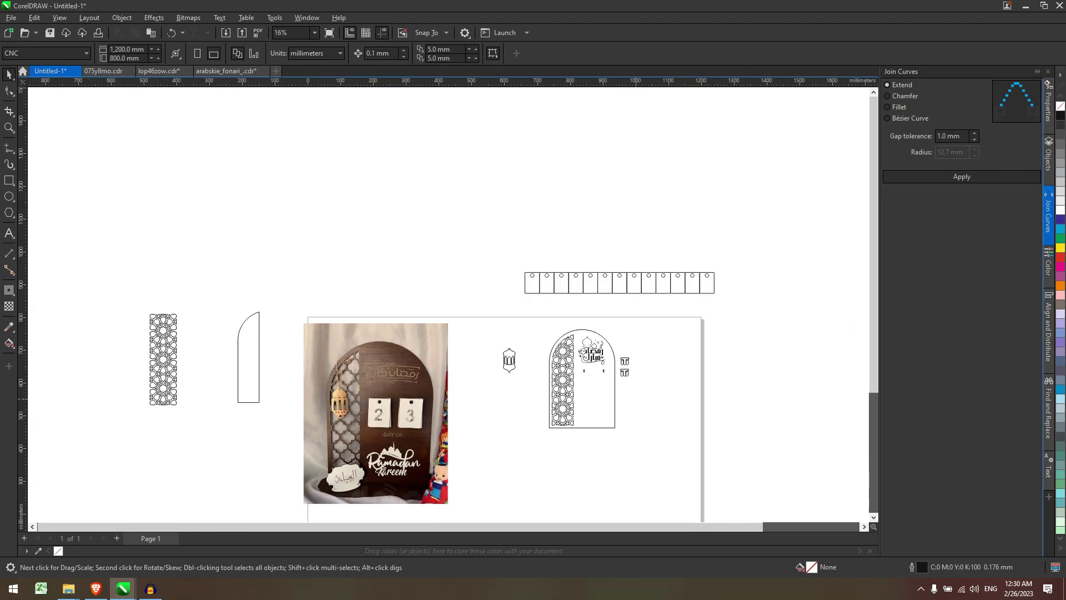
scroll(628, 400, up, 3)
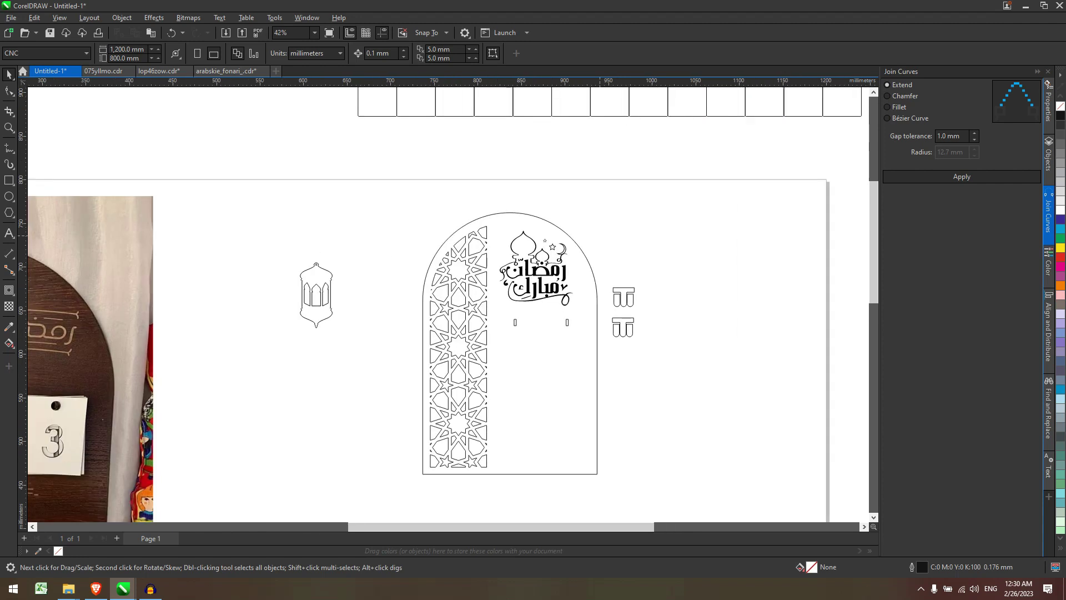
scroll(621, 337, down, 1)
scroll(586, 375, up, 2)
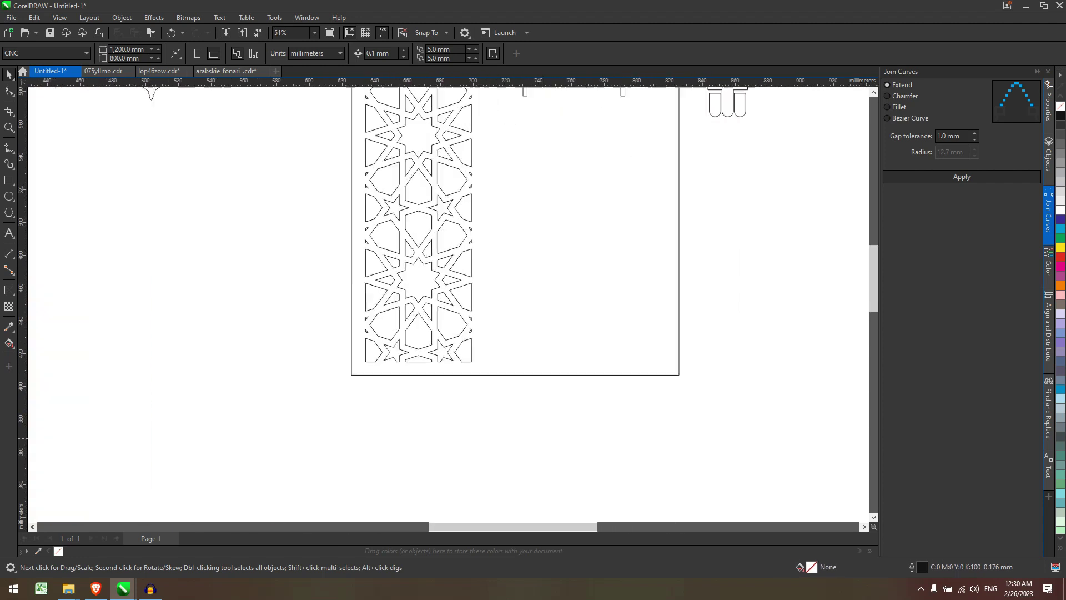
scroll(586, 375, down, 3)
scroll(595, 461, up, 2)
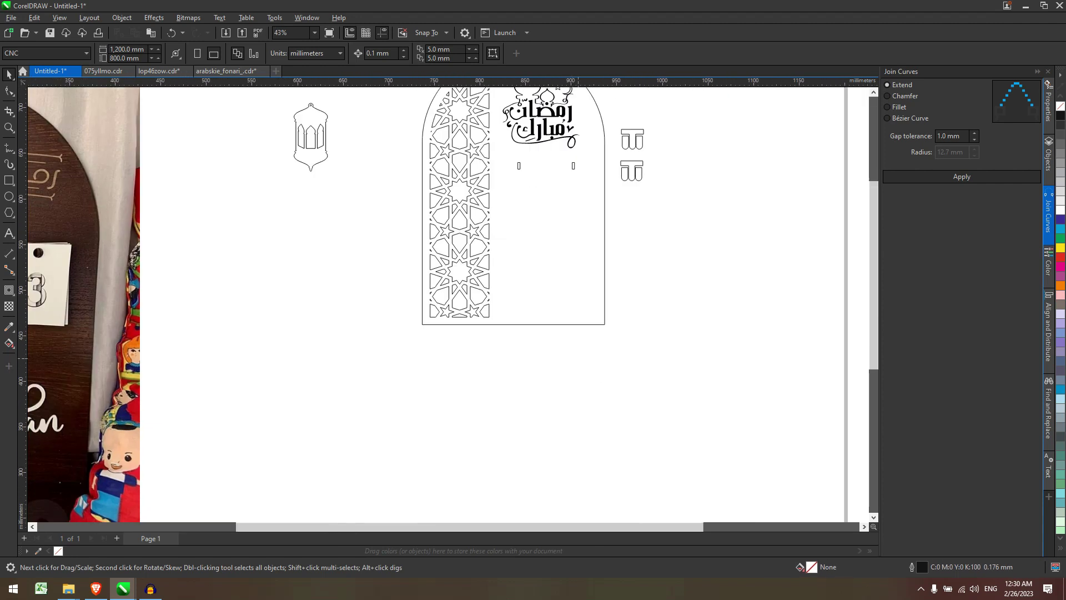
scroll(595, 461, down, 4)
Step: Move the leftover half-arched panel outline to the empty area right of the arched board and hooks
drag(466, 321, 624, 319)
key(Escape)
scroll(475, 347, up, 1)
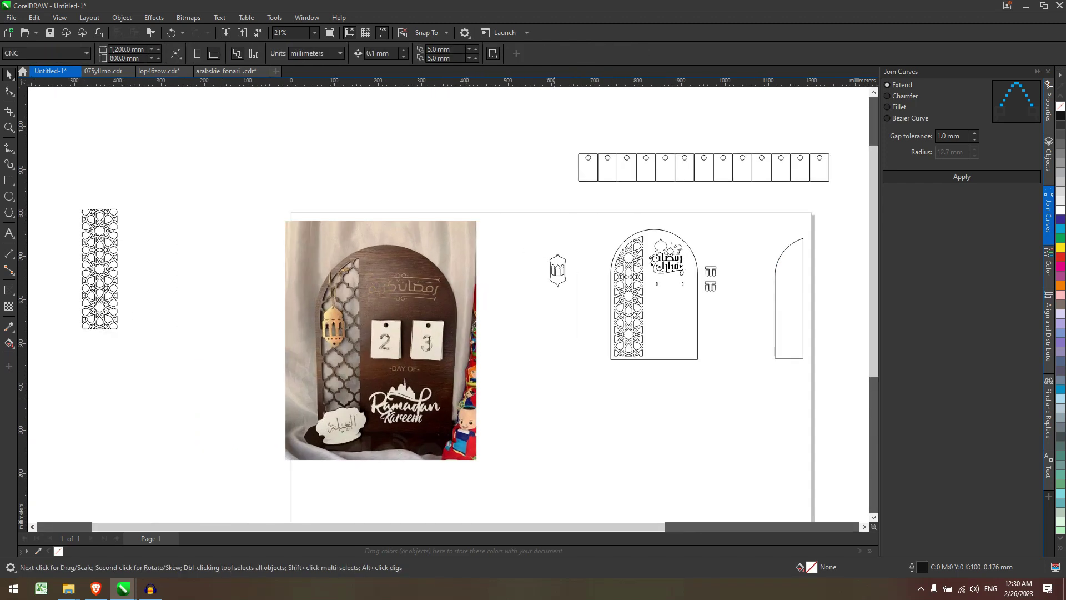
scroll(816, 271, up, 1)
drag(747, 445, 721, 374)
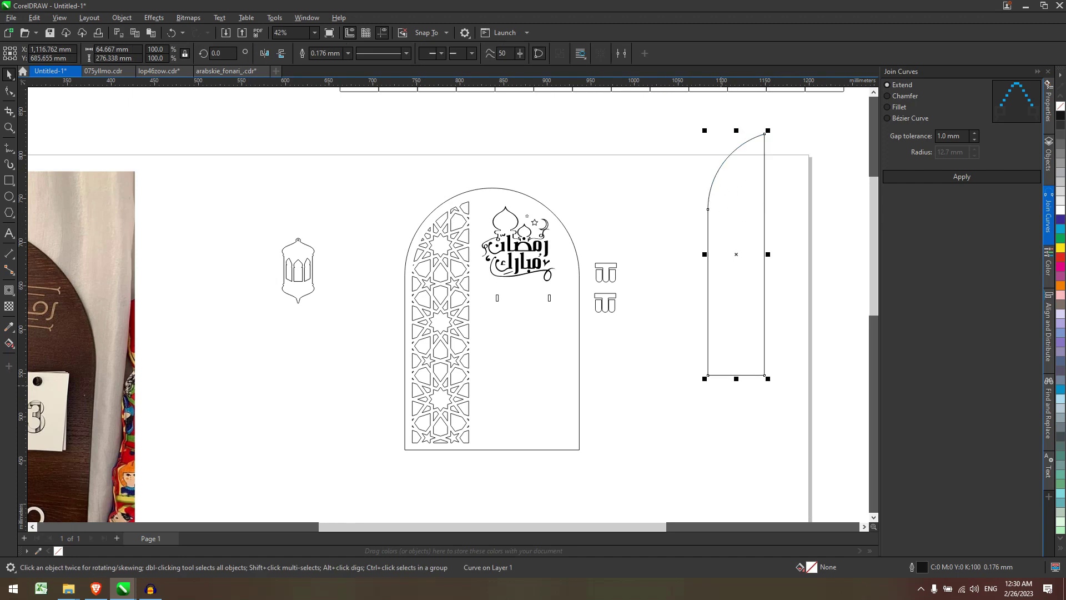
Step: Draw a small rectangle about 11 mm tall at the arched board's bottom edge near its left corner
scroll(721, 388, down, 1)
scroll(669, 464, up, 1)
scroll(670, 466, up, 1)
scroll(398, 339, down, 1)
scroll(372, 322, up, 1)
click(483, 321)
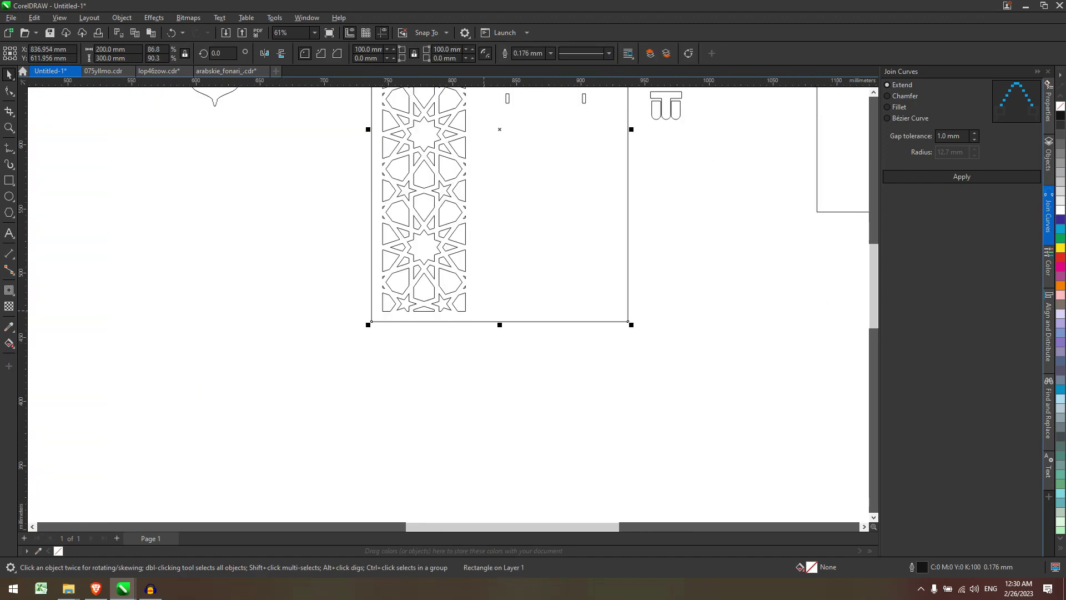
scroll(472, 303, up, 2)
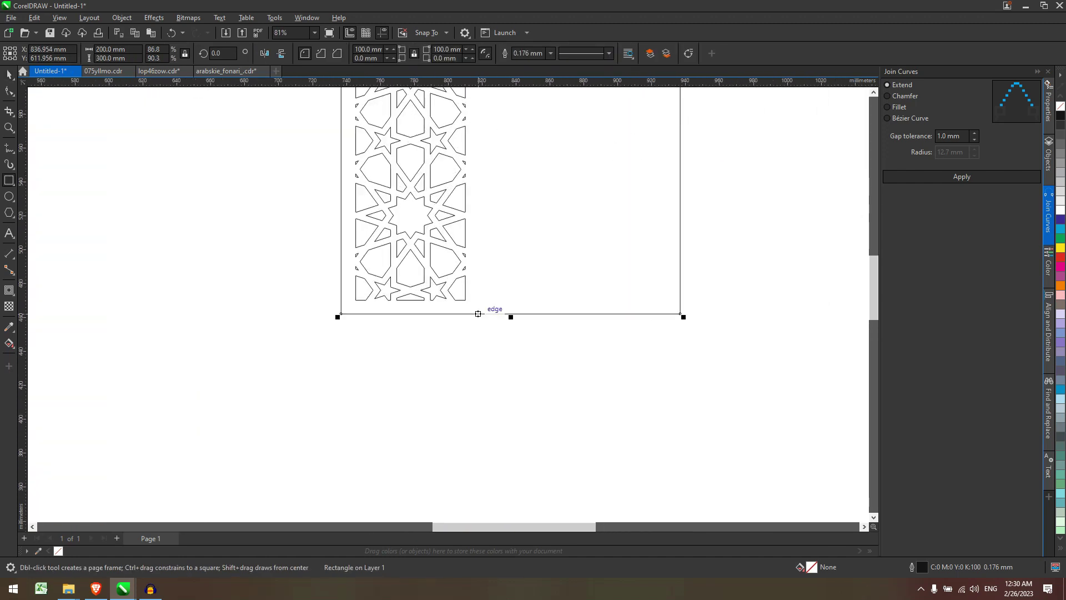
drag(340, 313, 398, 323)
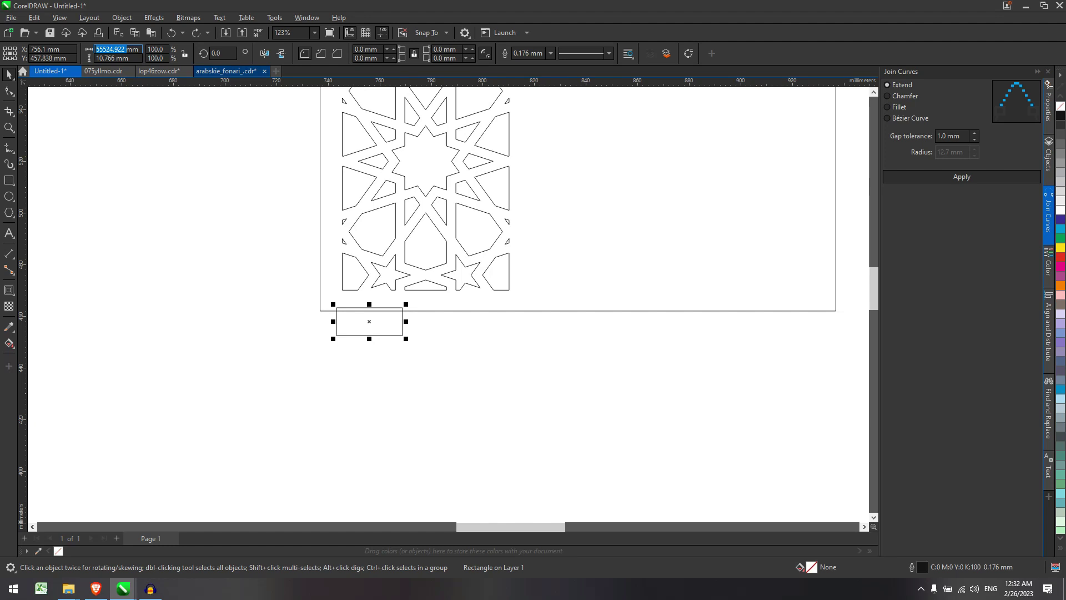
Step: Set the small rectangle's width to 2.5 mm and rotate it by 90 degrees
text(2.5mm)
key(Return)
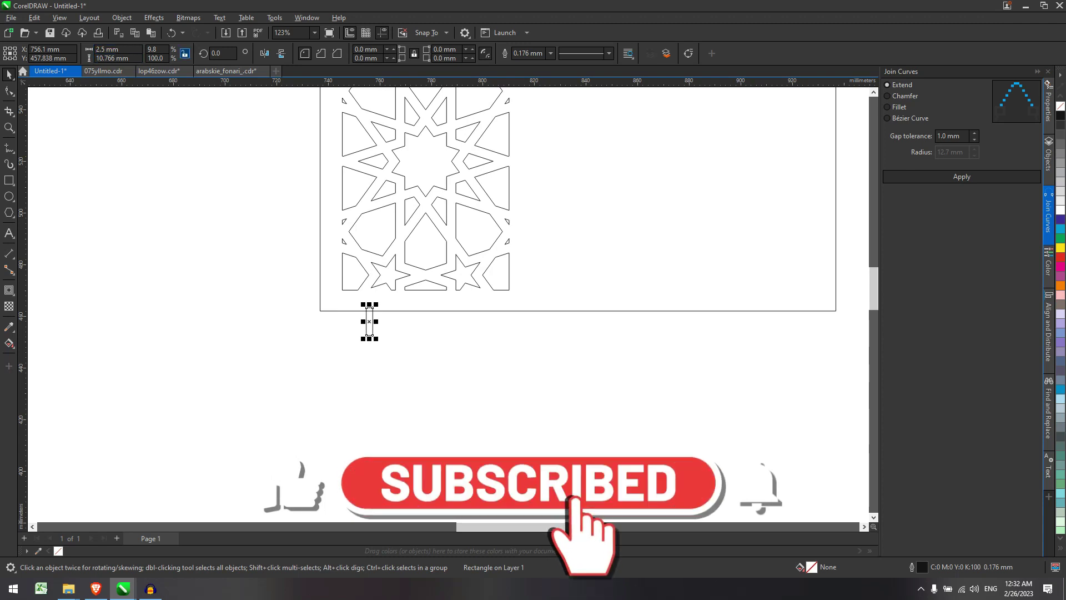
double_click(216, 54)
text(90)
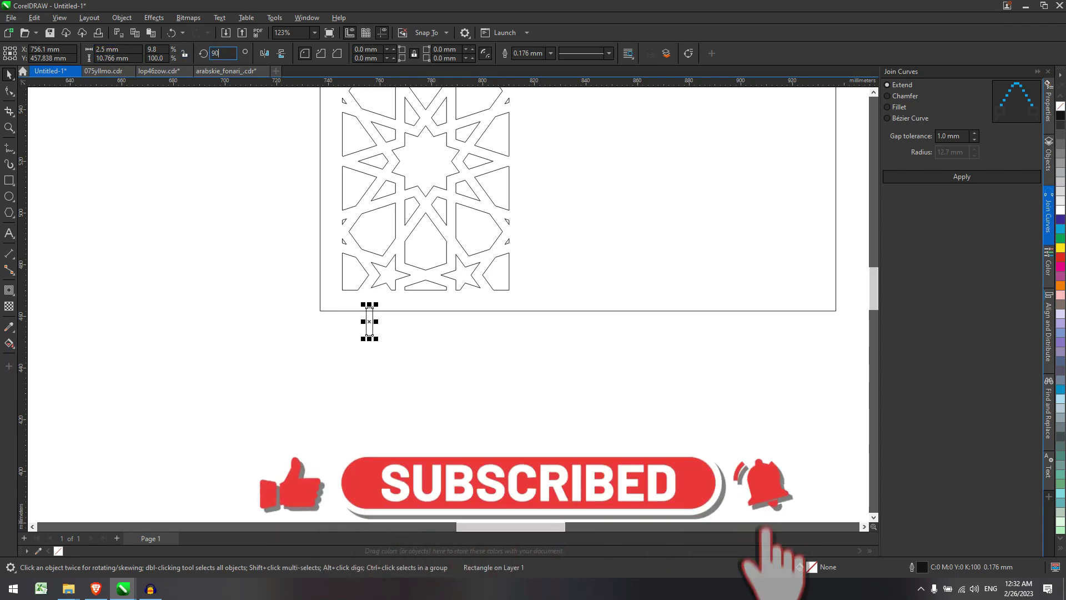
key(Return)
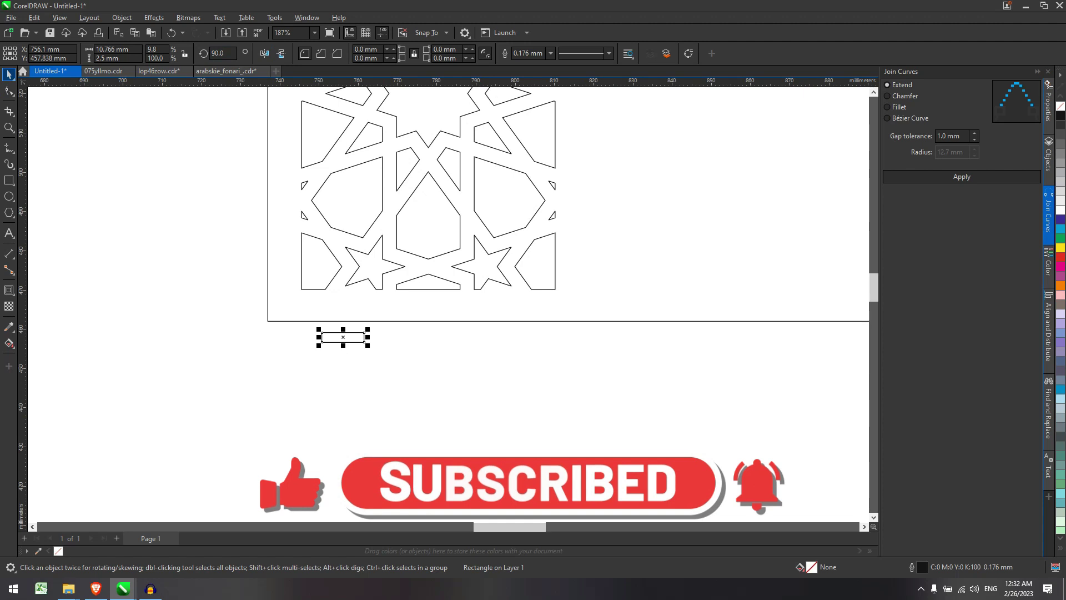
Step: Snap the rectangle under the board's bottom-left corner and set its length to 30 mm
scroll(335, 352, up, 3)
drag(335, 352, 404, 351)
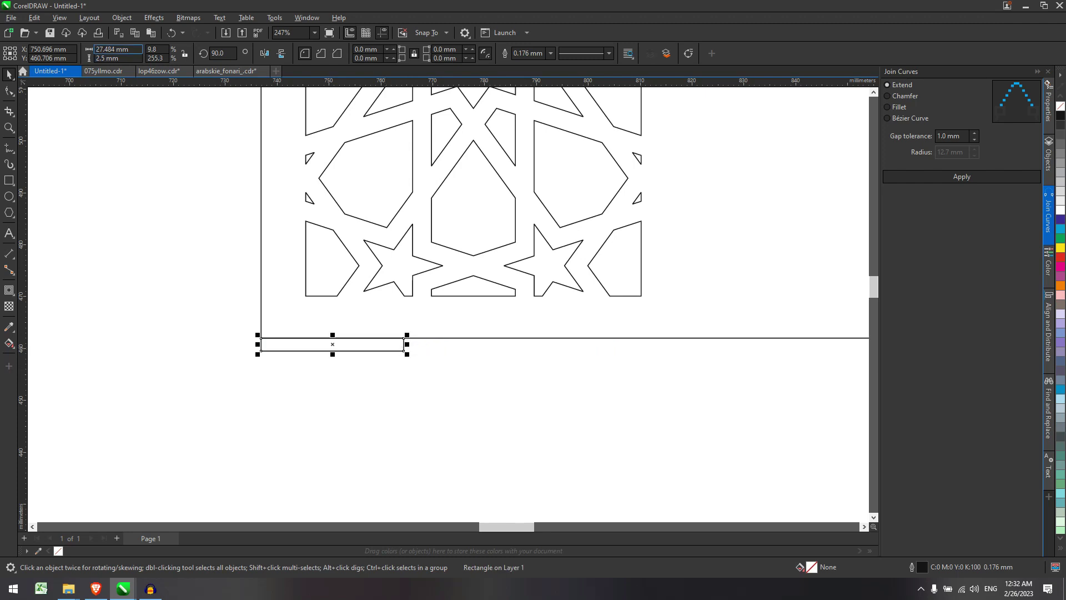
double_click(100, 50)
text(30)
key(Return)
Step: Align the 30 mm tab with the board's left corner and copy it to the middle and right end of the bottom edge
drag(254, 338, 262, 338)
drag(465, 358, 475, 358)
scroll(473, 360, down, 3)
shift+click(206, 365)
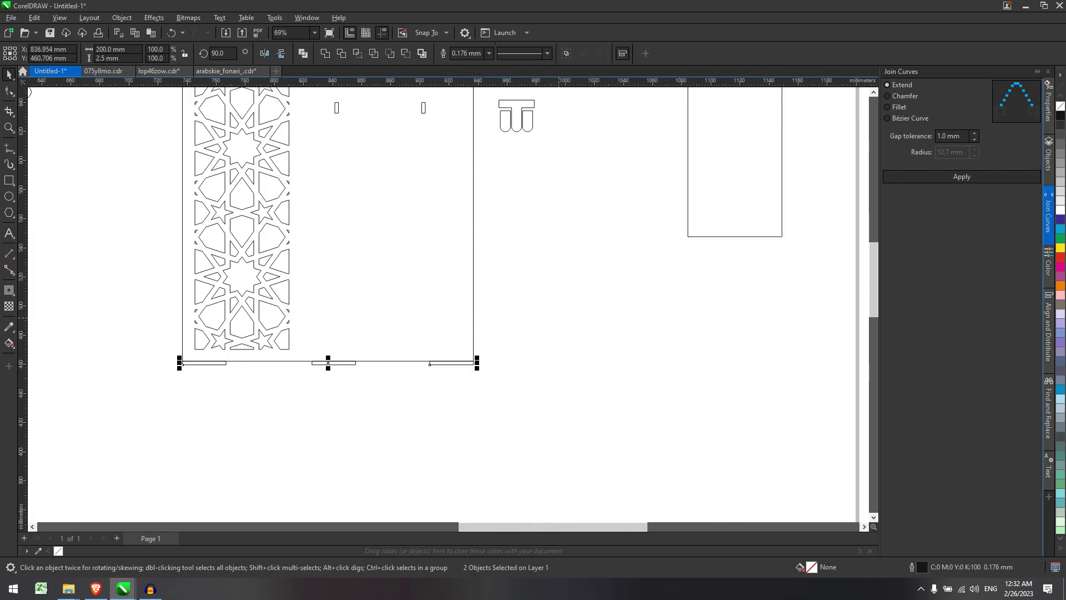
Step: Try to combine the bottom tabs into one curve and undo the combination
drag(545, 411, 73, 343)
key(ctrl+l)
key(ctrl+z)
Step: Extend the three tabs upward over the board's bottom edge and weld them to the arched outline
drag(685, 405, 122, 344)
scroll(358, 352, up, 2)
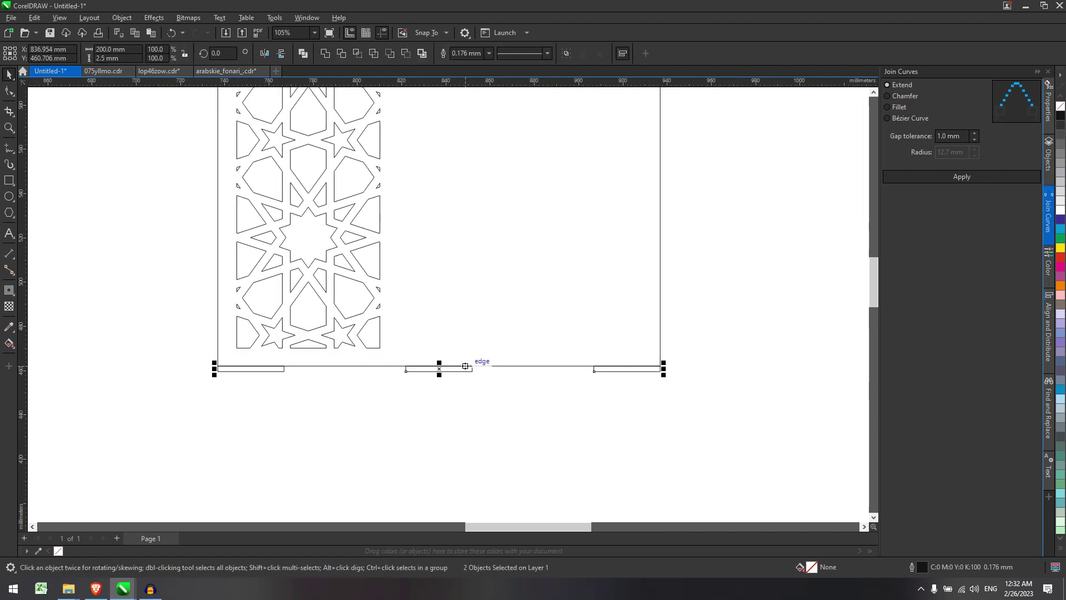
drag(440, 362, 444, 358)
shift+click(653, 281)
scroll(427, 244, down, 2)
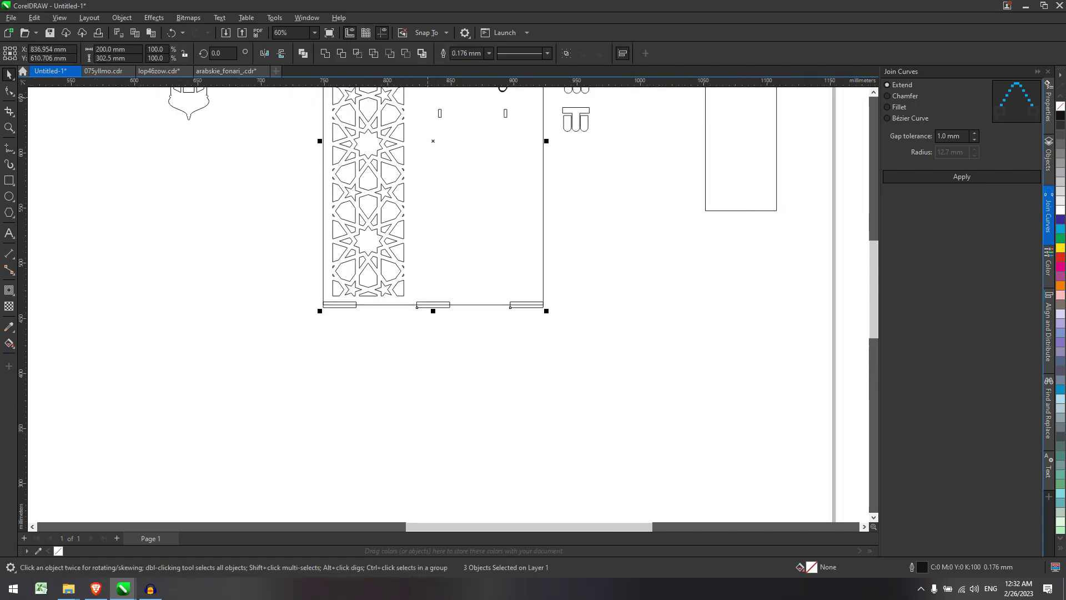
click(326, 53)
click(575, 286)
scroll(575, 285, up, 2)
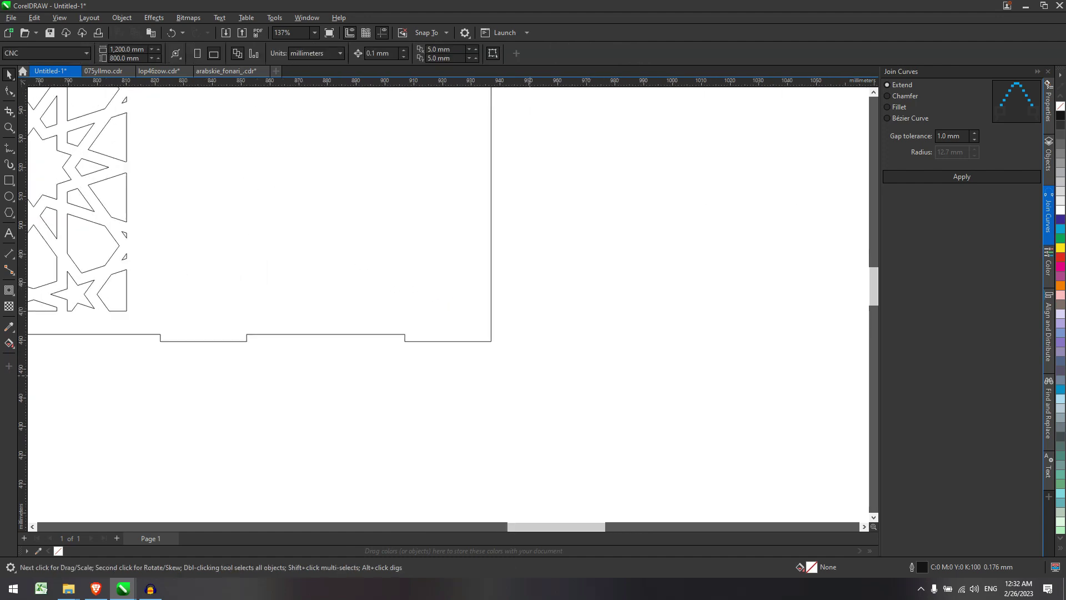
scroll(528, 374, down, 1)
drag(618, 382, 142, 355)
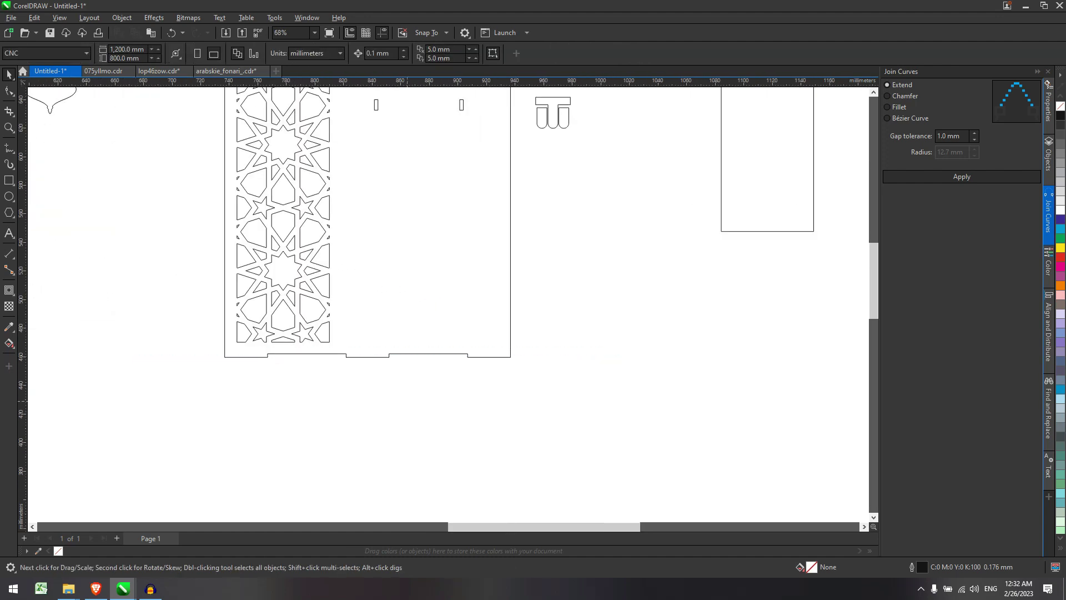
Step: Undo the tabs' weld and upward extension, and copy the three tabs about 40 mm straight below the board
key(ctrl+z)
key(ctrl+z)
drag(560, 409, 124, 337)
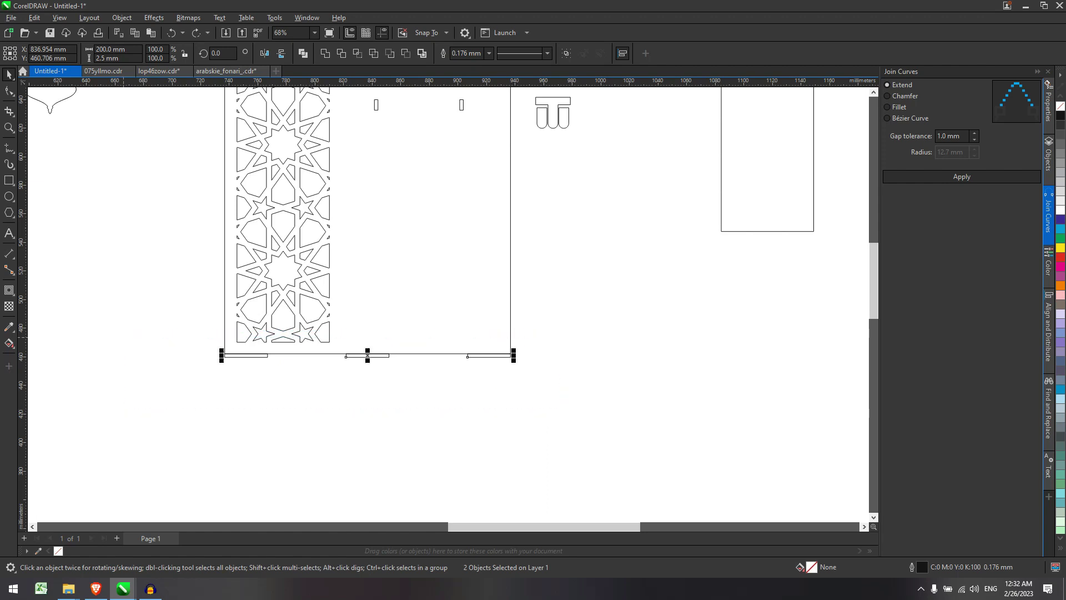
drag(367, 355, 367, 413)
right_click(367, 412)
Step: Stretch the original three tabs upward over the board's bottom edge and weld them to the arched outline again
drag(595, 379, 166, 334)
drag(367, 350, 367, 354)
shift+click(510, 351)
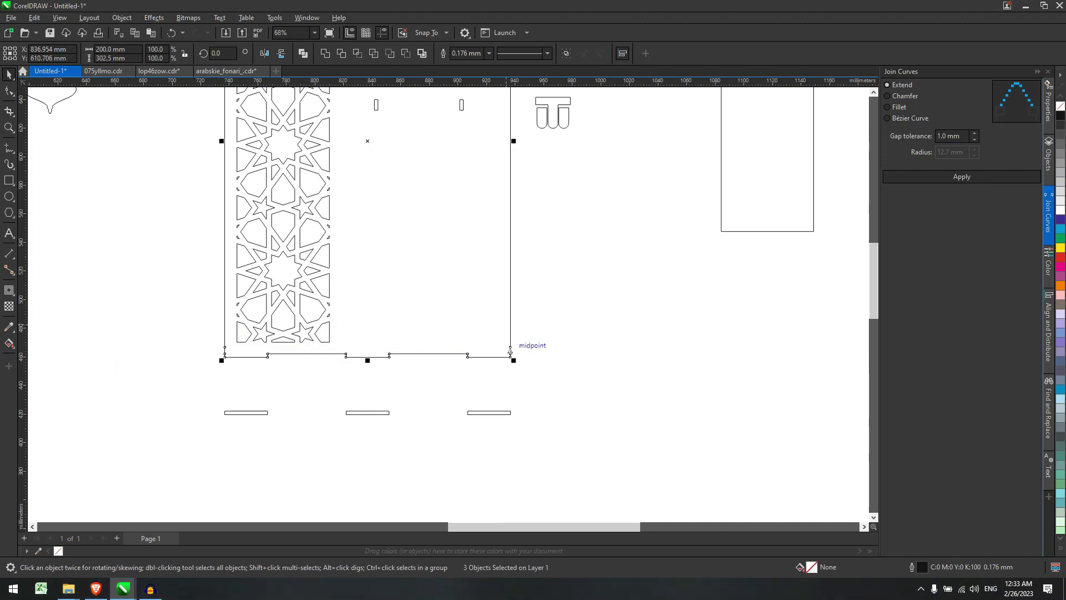
click(536, 366)
scroll(535, 367, down, 1)
scroll(488, 389, down, 1)
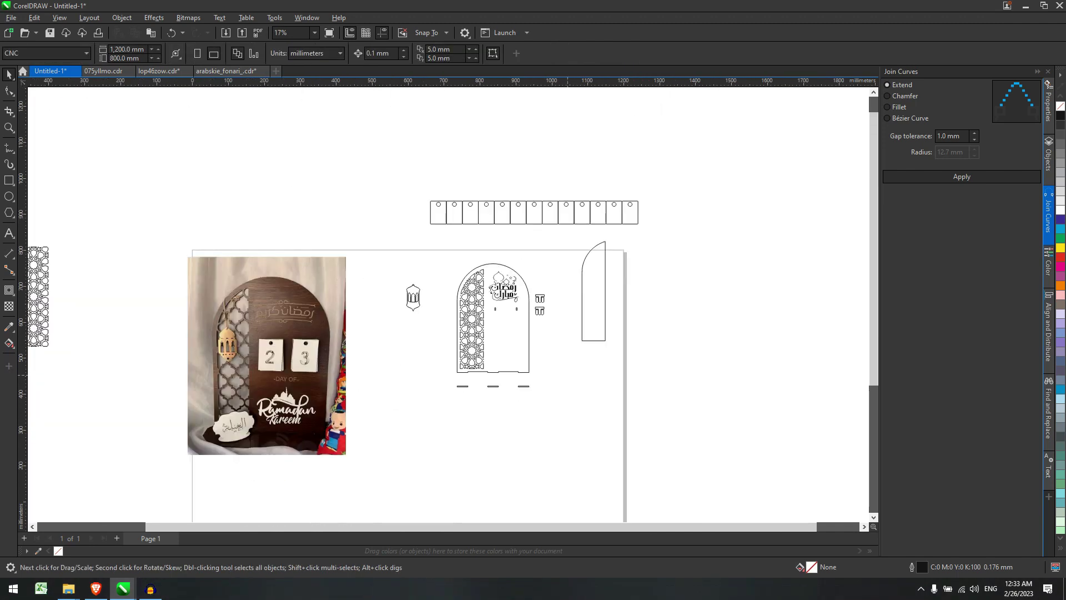
Step: Draw a base rectangle about 286 mm wide around the copied tab slots and stretch it upward to about 104 mm high
drag(387, 422, 535, 354)
scroll(535, 354, up, 1)
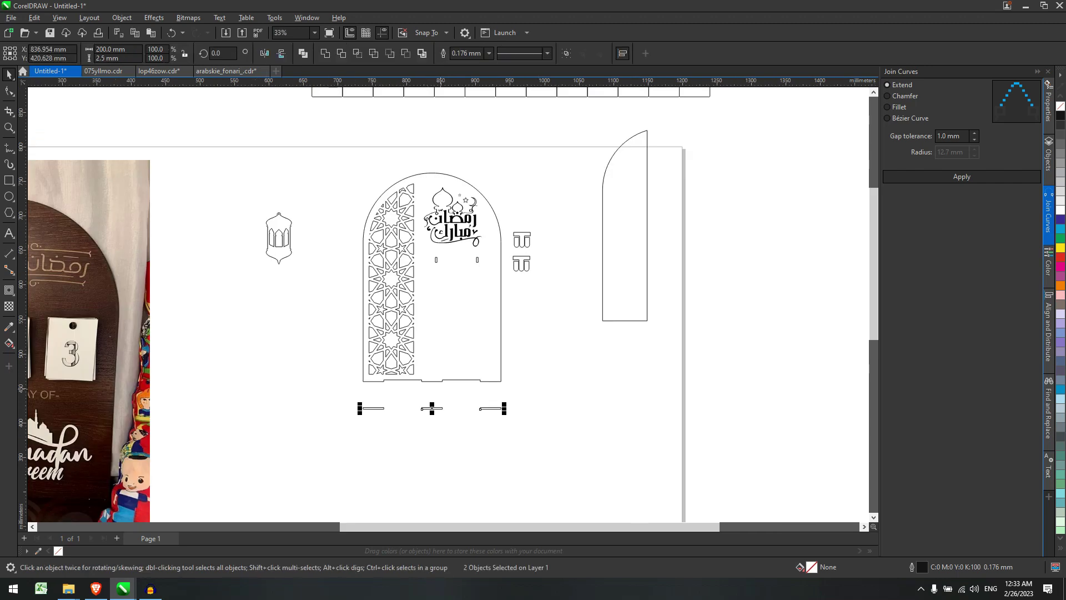
click(8, 180)
scroll(487, 388, up, 1)
mouse_move(298, 395)
mouse_down()
mouse_move(606, 463)
mouse_move(554, 433)
mouse_move(546, 448)
mouse_move(559, 474)
mouse_up()
scroll(559, 475, down, 1)
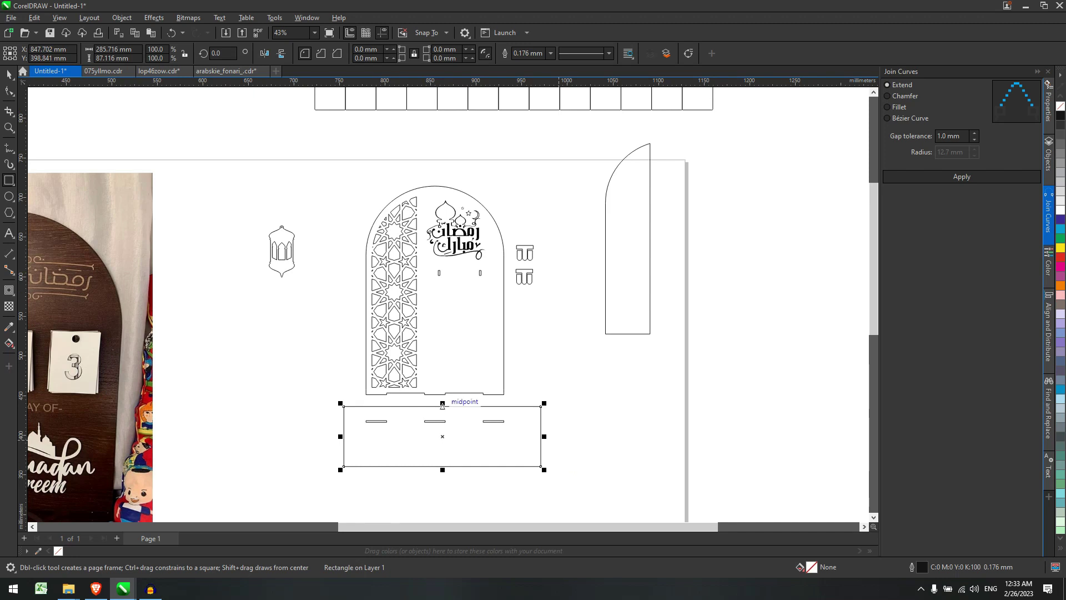
drag(442, 405, 442, 395)
scroll(536, 258, down, 2)
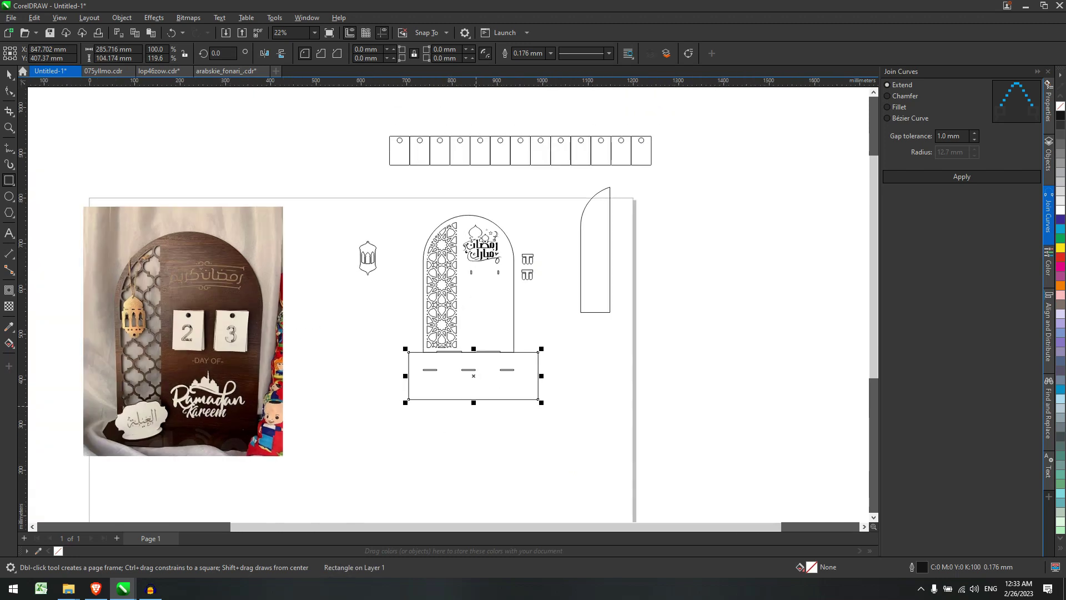
Step: Move the base rectangle and its slots down clear of the board, and centre them on each other horizontally and vertically
click(9, 74)
drag(292, 349, 597, 447)
drag(488, 374, 530, 433)
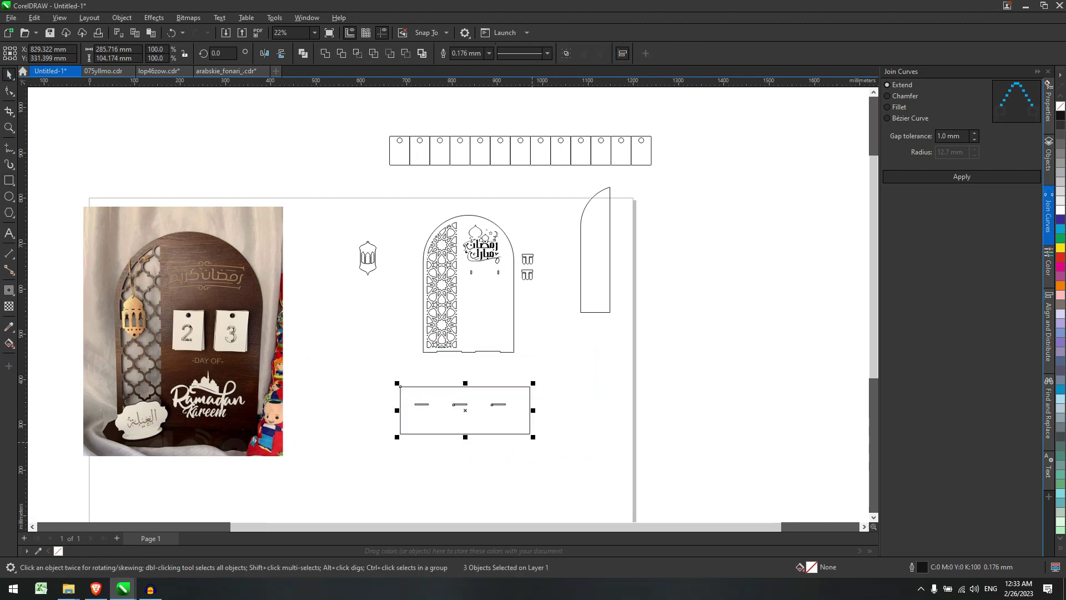
key(e)
key(c)
key(Escape)
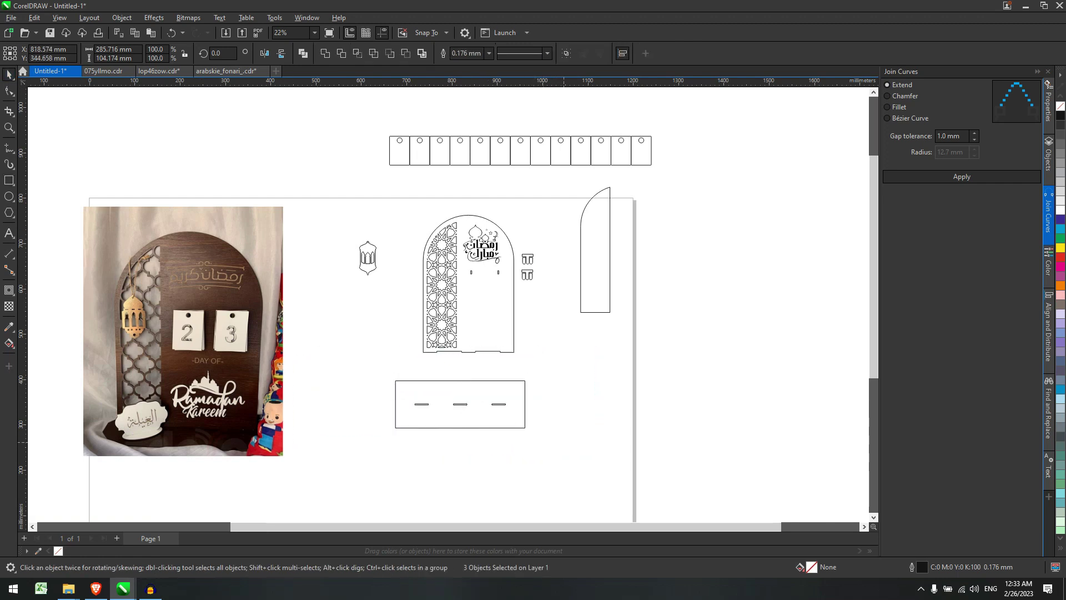
Step: Round the base rectangle's corners with a 10 mm radius
click(509, 381)
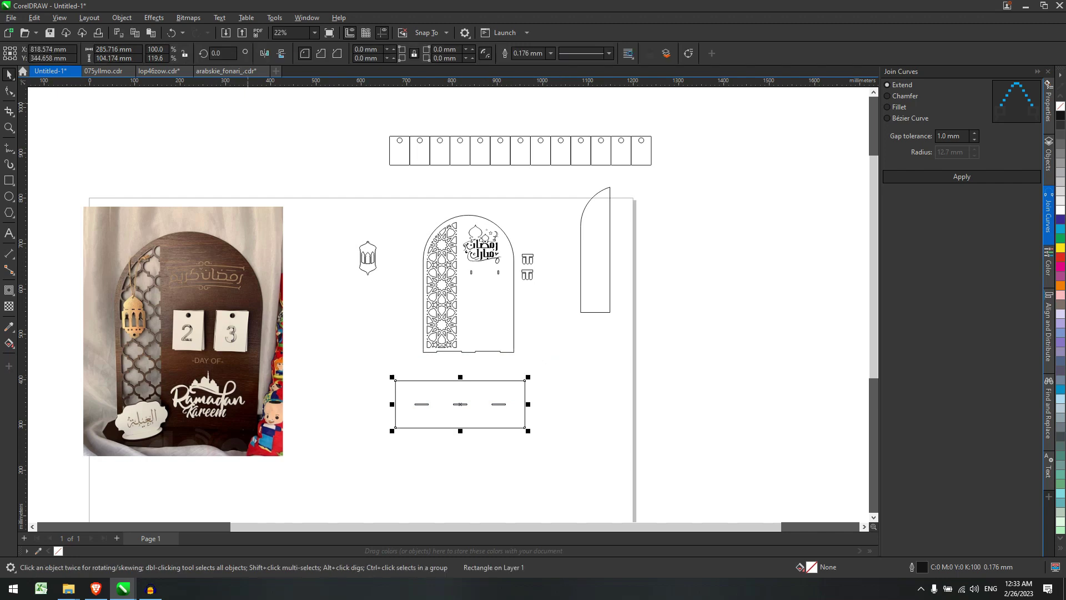
double_click(360, 49)
text(10)
key(Return)
key(Escape)
scroll(507, 383, up, 1)
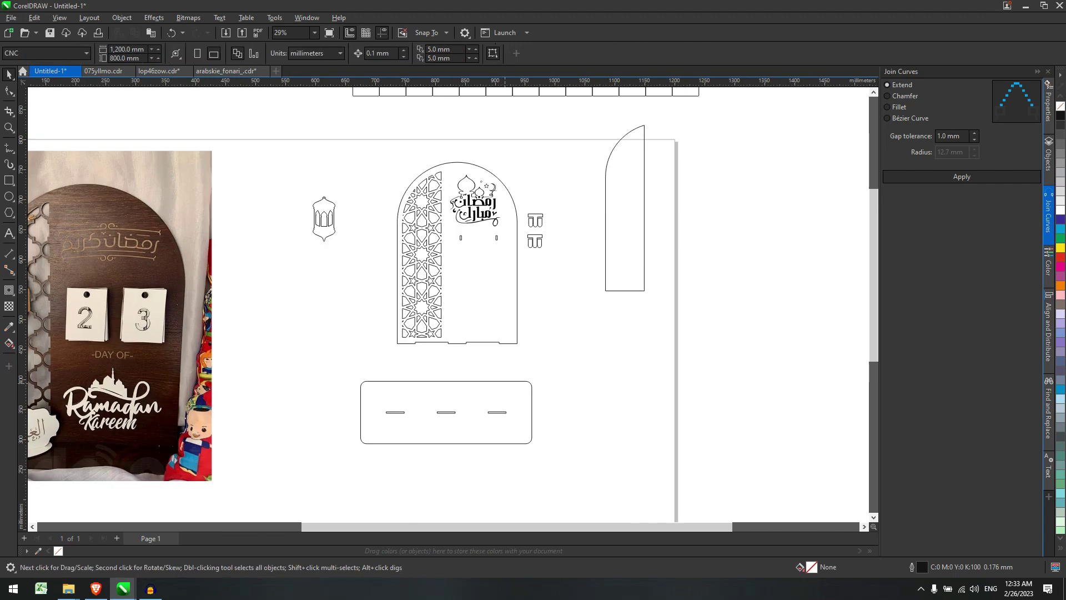
Step: Set the base rectangle's corner radius to 150 mm to give it semicircular ends
click(531, 385)
scroll(530, 385, down, 1)
scroll(531, 386, up, 2)
scroll(483, 393, down, 3)
scroll(508, 393, up, 1)
scroll(519, 392, down, 1)
scroll(520, 392, up, 3)
click(520, 392)
click(512, 371)
double_click(367, 49)
text(150)
key(Return)
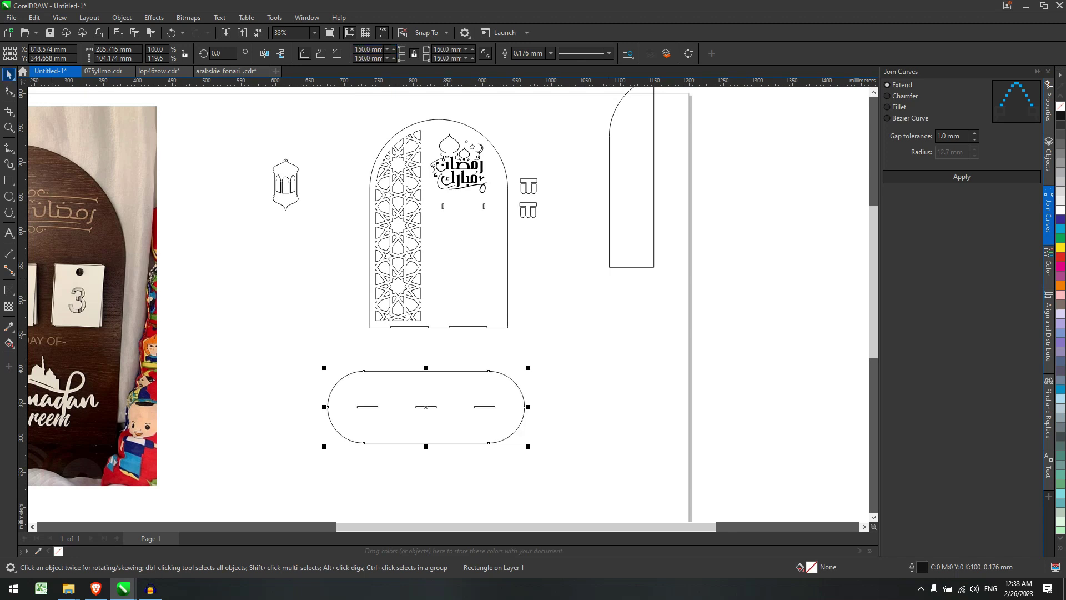
Step: Move the rounded base aside, try an eight-sided polygon about 378 by 148 mm around the slots, and delete the polygon
click(286, 453)
drag(553, 398, 552, 397)
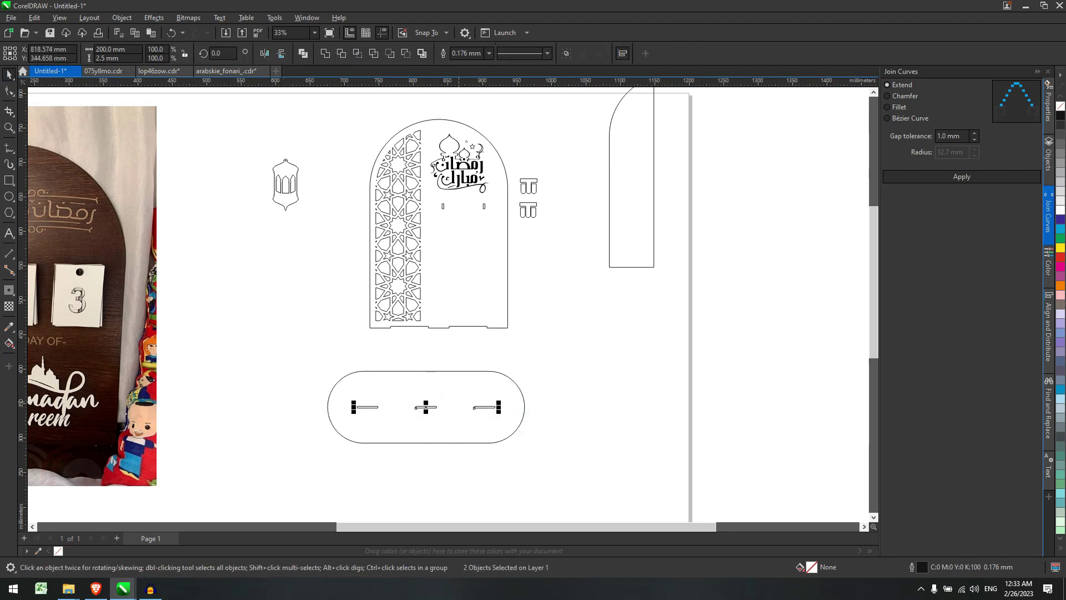
drag(422, 412, 611, 408)
drag(339, 389, 524, 434)
scroll(524, 434, down, 4)
scroll(431, 442, up, 2)
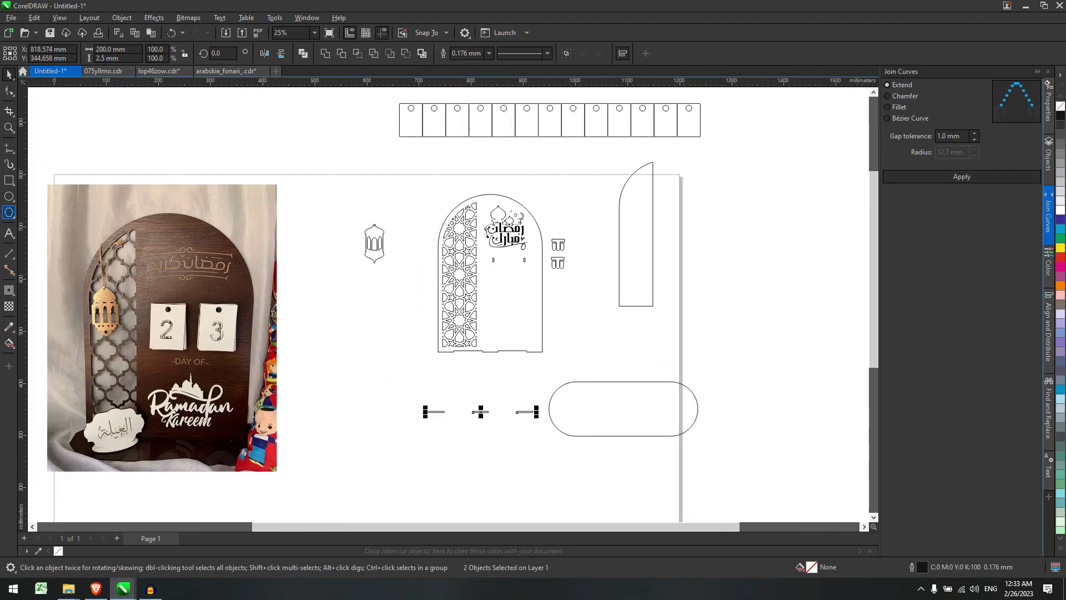
click(8, 213)
drag(372, 370, 575, 449)
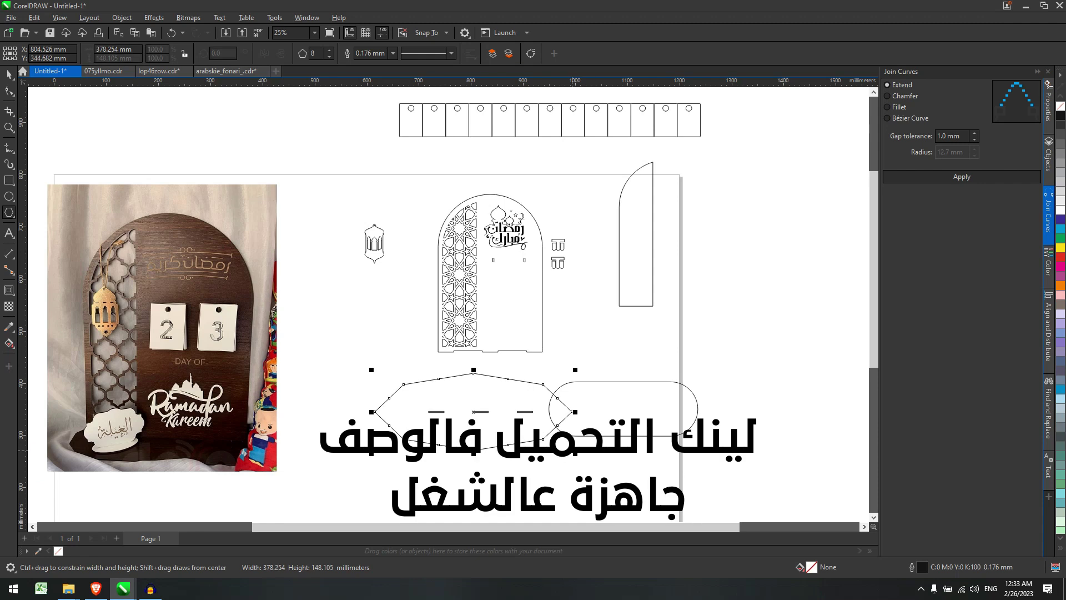
key(space)
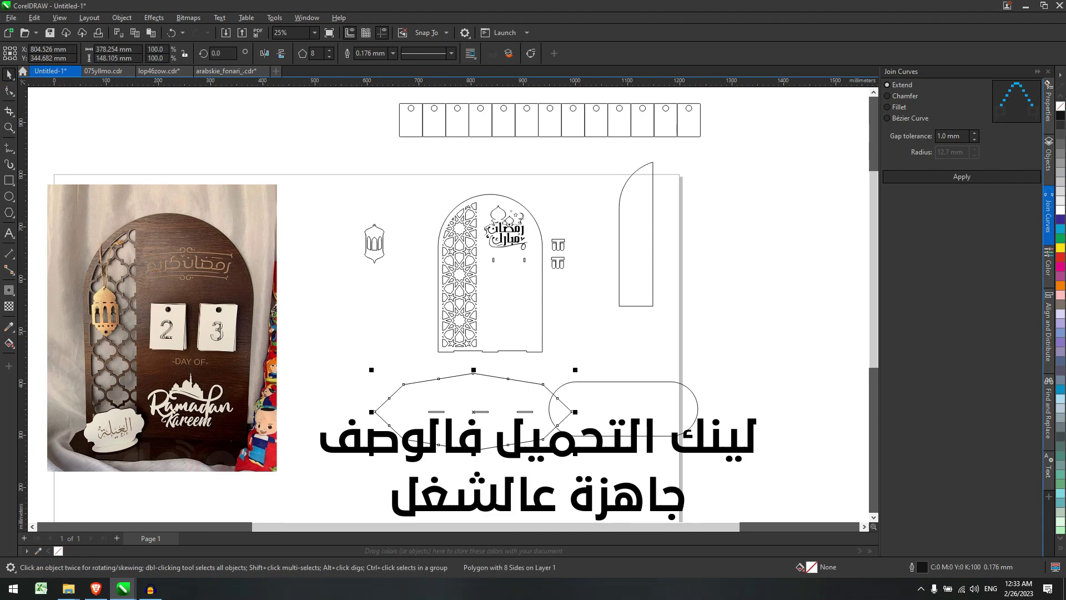
key(Delete)
Step: Align the rounded base and the three slots on a common centre, horizontally and vertically
drag(395, 367, 716, 469)
key(c)
key(e)
key(Escape)
scroll(547, 439, down, 1)
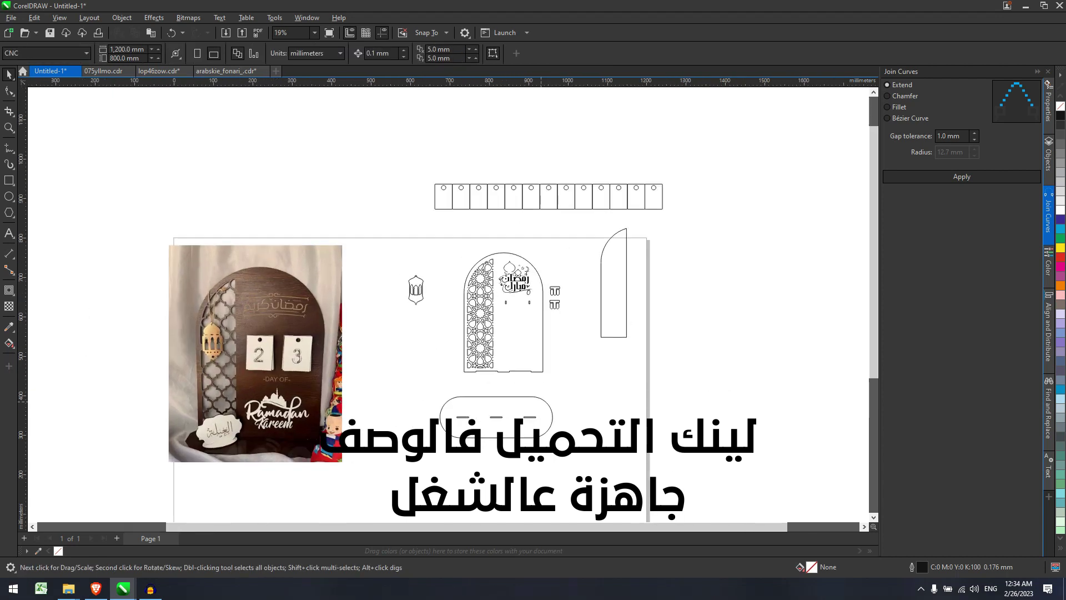
Step: Copy the rounded base outline outside the page, try an inward contour of about 8.9 mm on it, and discard the copy
click(541, 400)
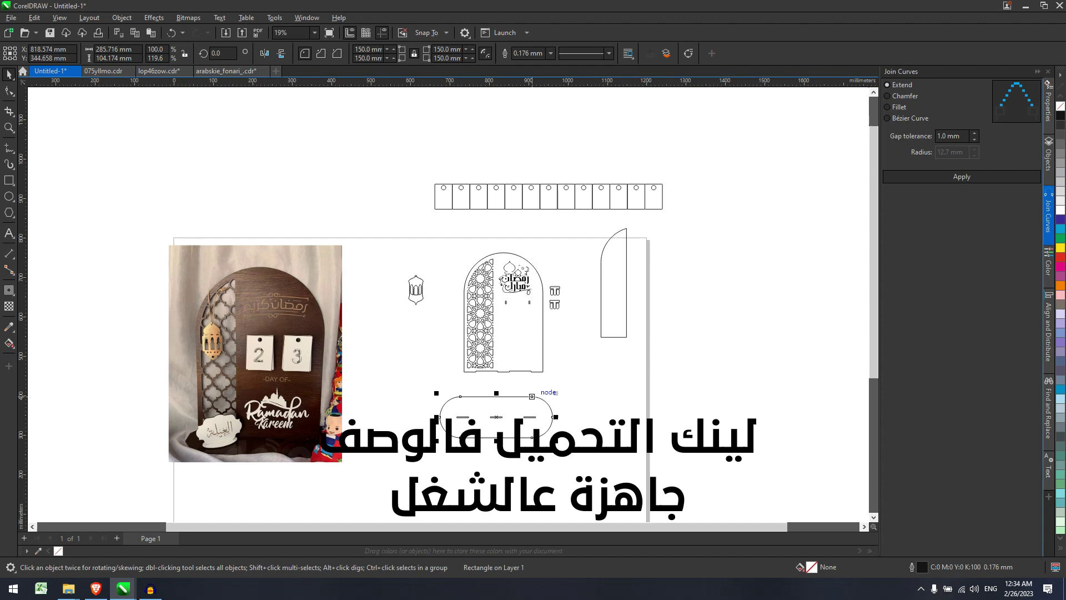
drag(531, 395, 687, 397)
scroll(702, 417, up, 3)
click(9, 289)
scroll(613, 377, up, 2)
drag(612, 382, 770, 305)
scroll(612, 383, down, 3)
key(space)
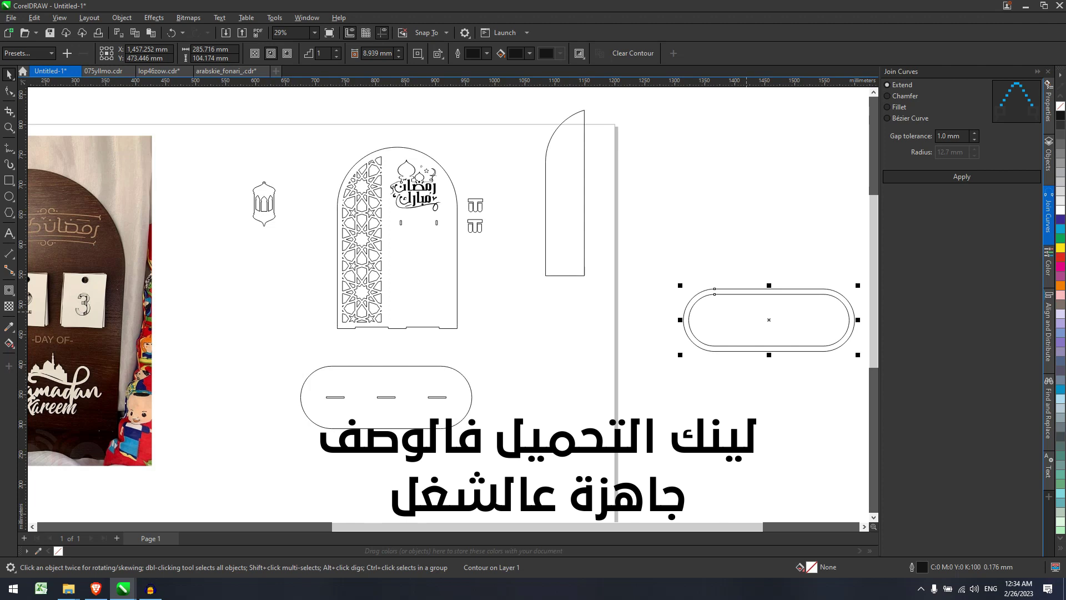
key(Escape)
scroll(515, 250, down, 4)
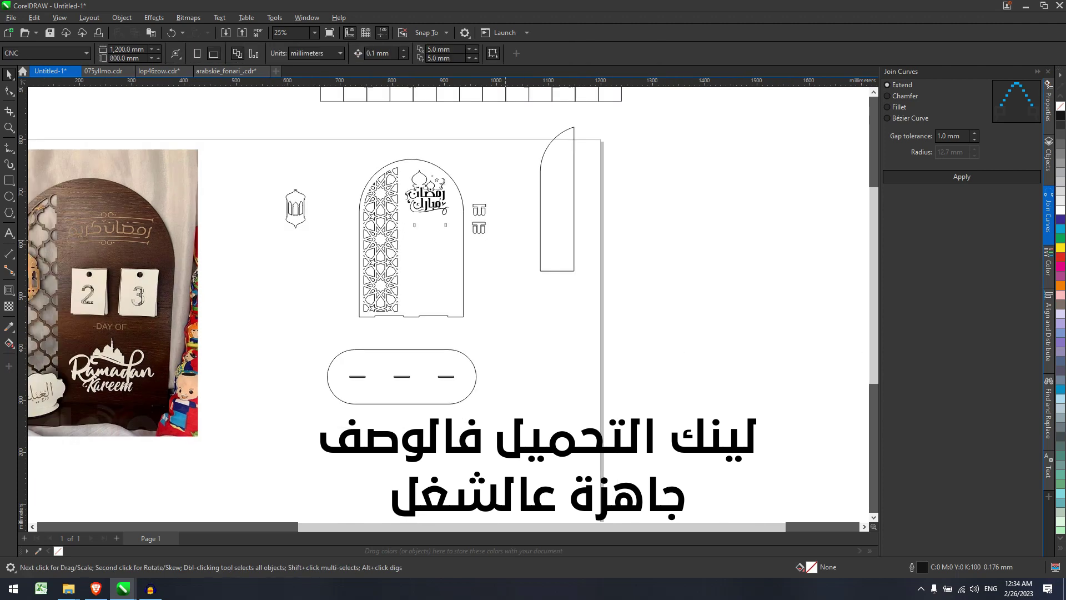
scroll(469, 173, up, 5)
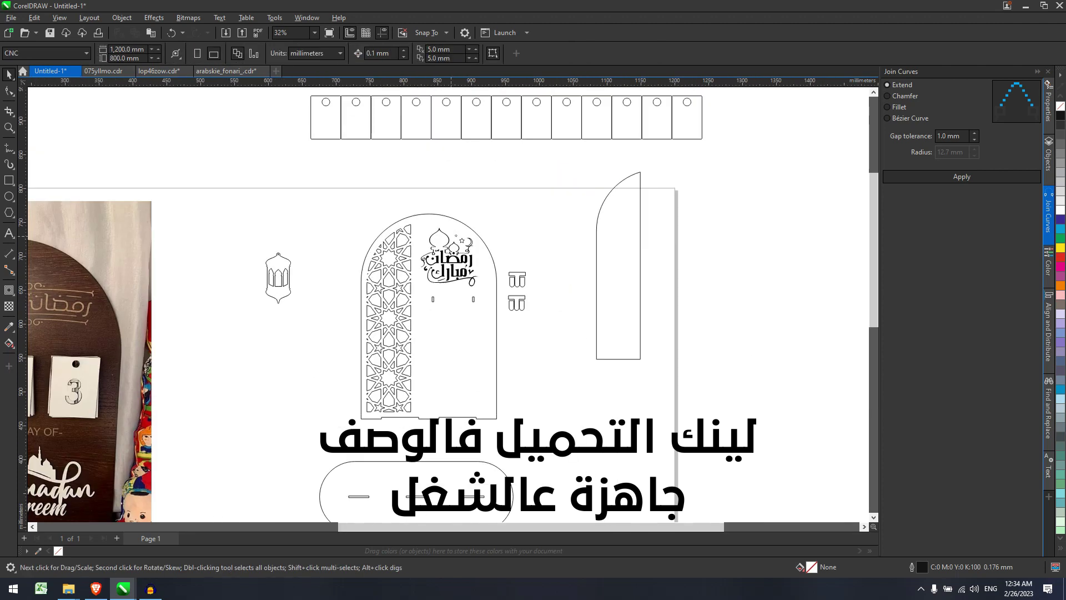
scroll(526, 244, down, 3)
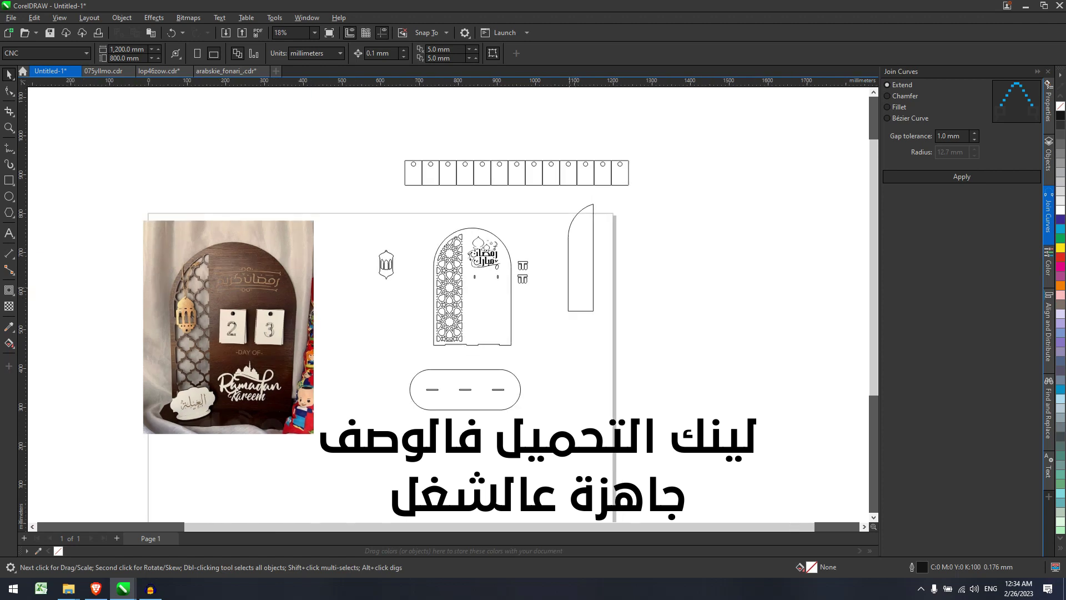
click(593, 252)
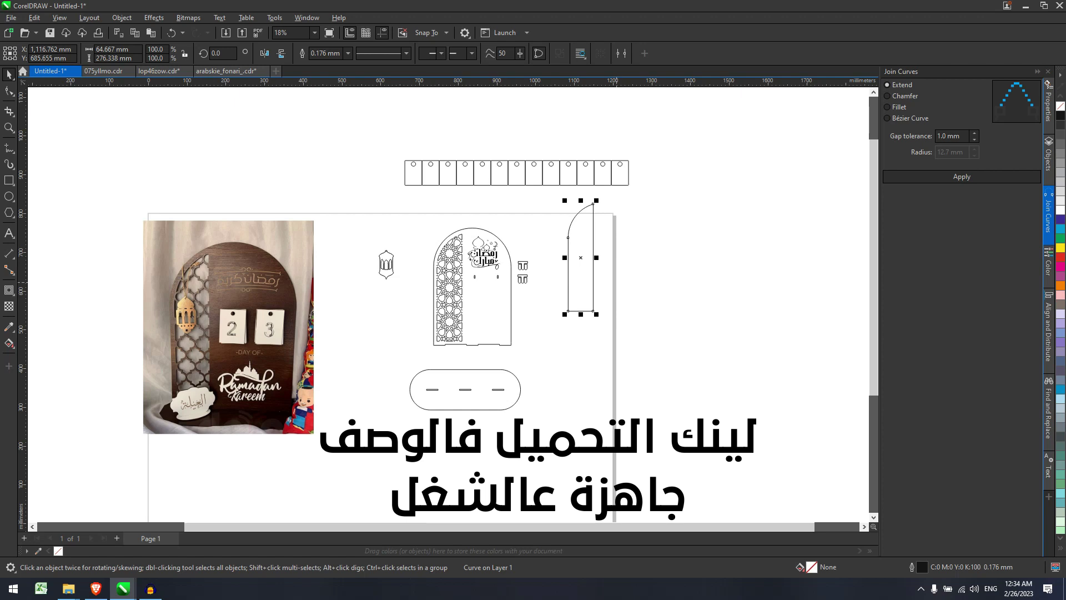
key(Escape)
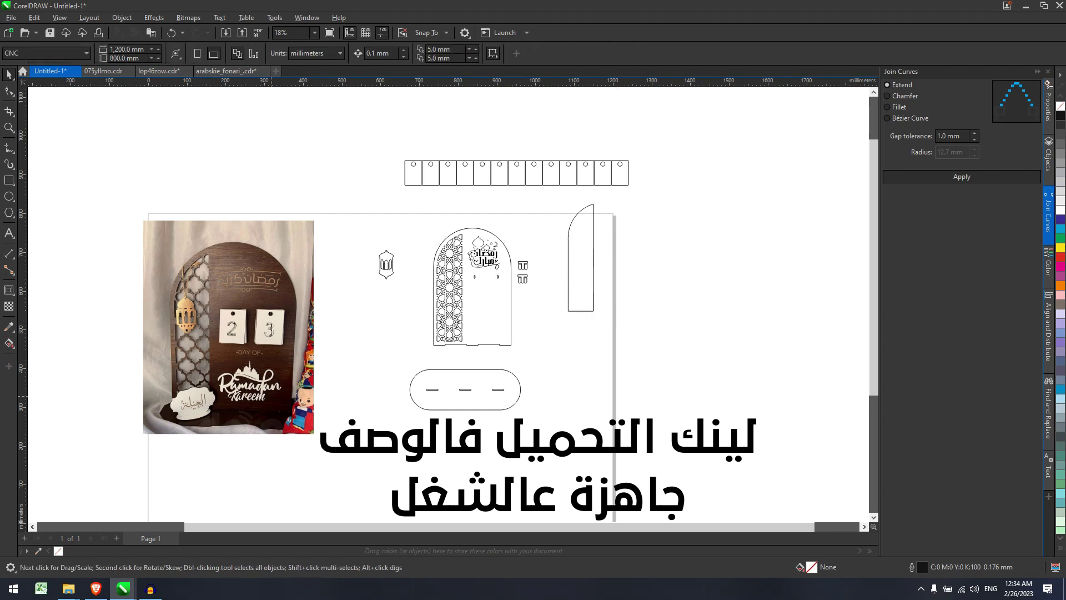
scroll(215, 421, up, 2)
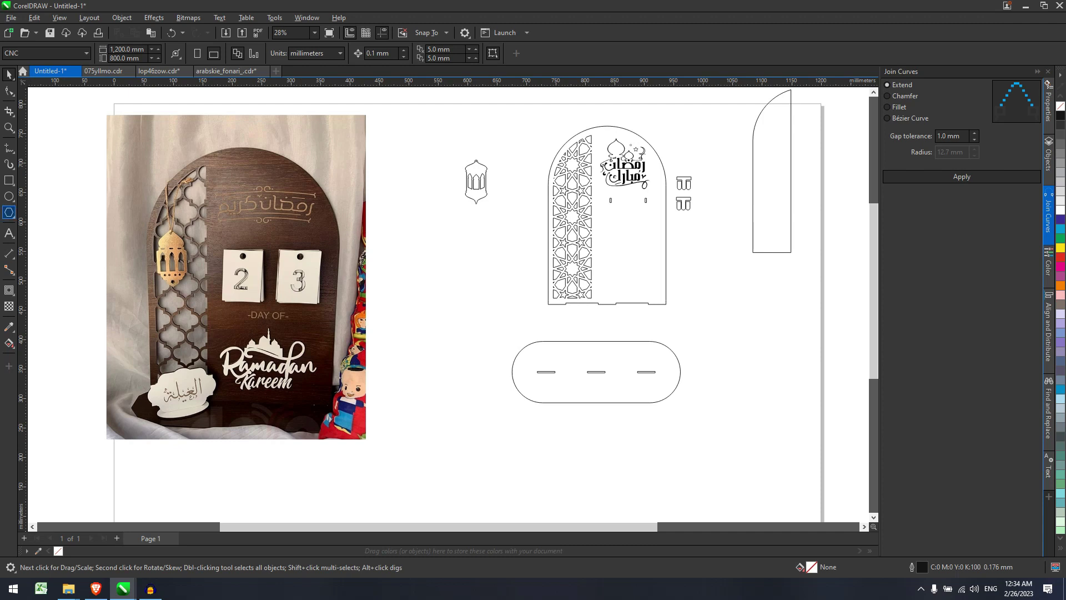
Step: Try the Common Shapes tool with the hexagonal flowchart shape and leave it without drawing
click(9, 212)
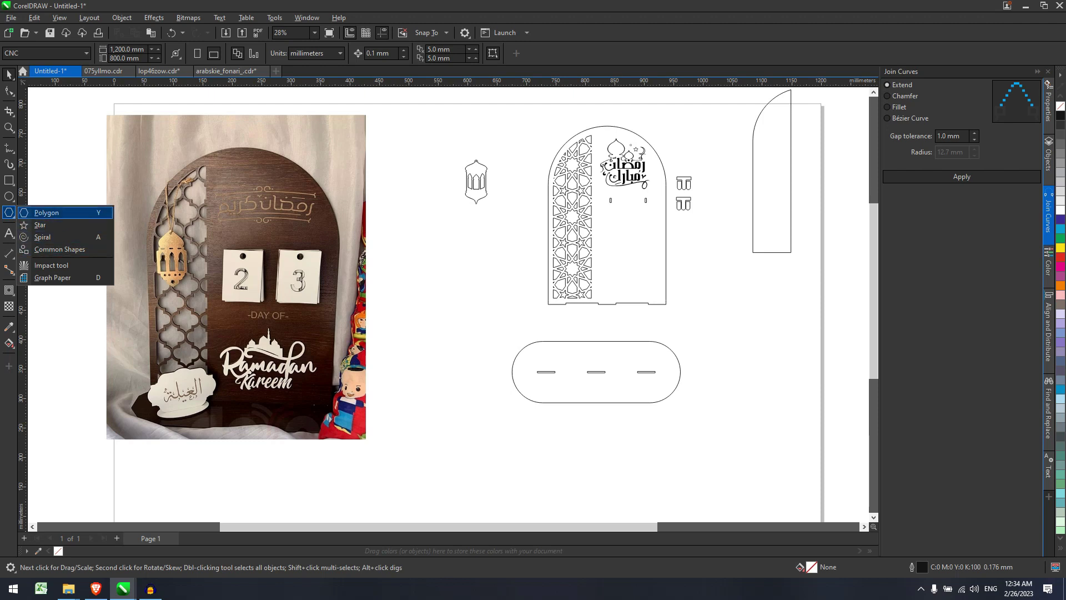
click(56, 250)
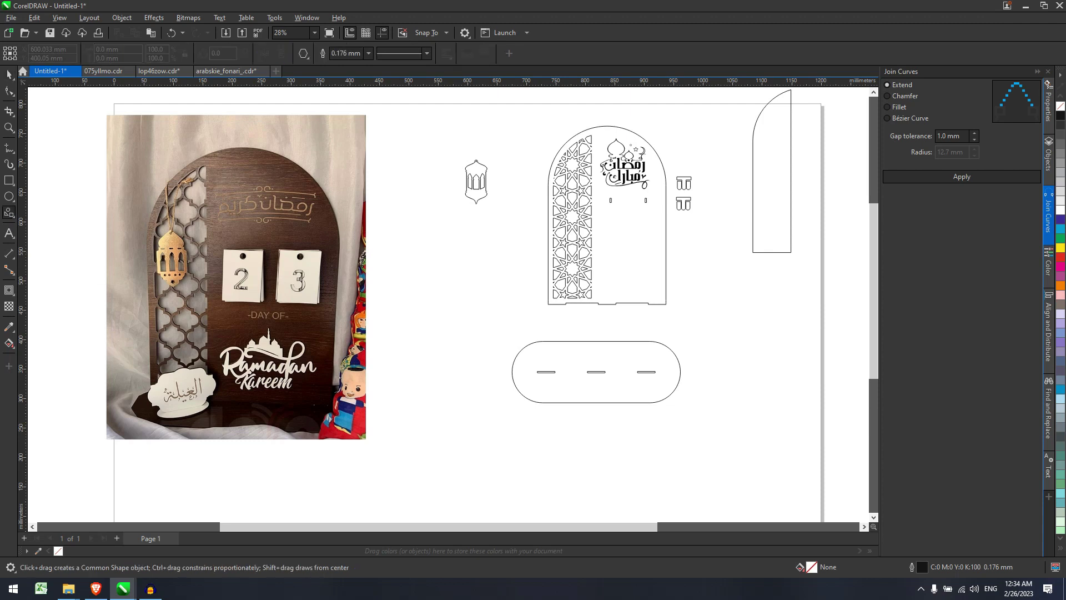
click(303, 53)
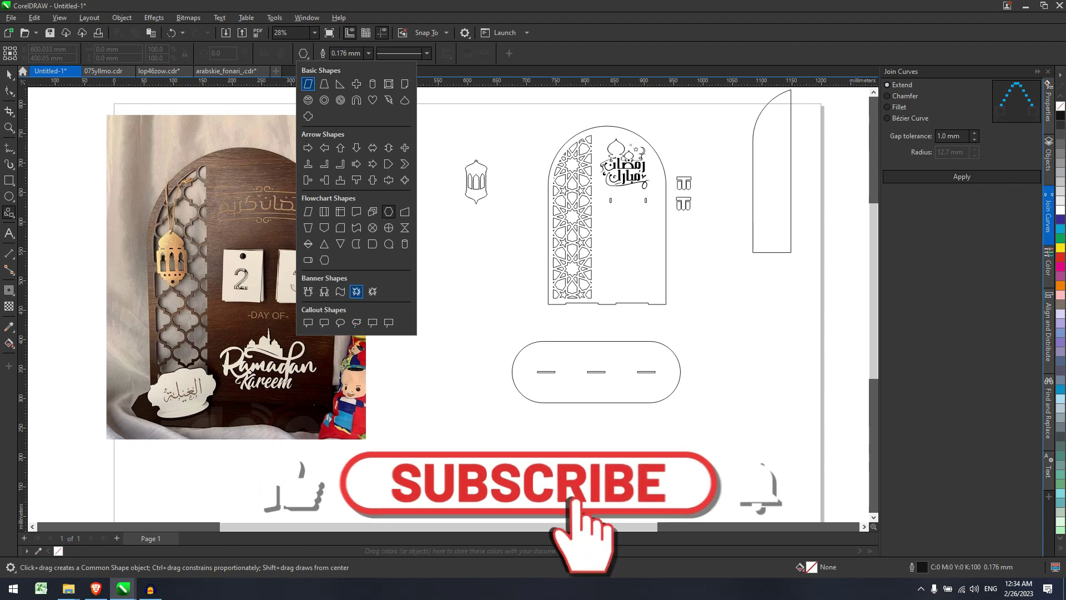
click(389, 212)
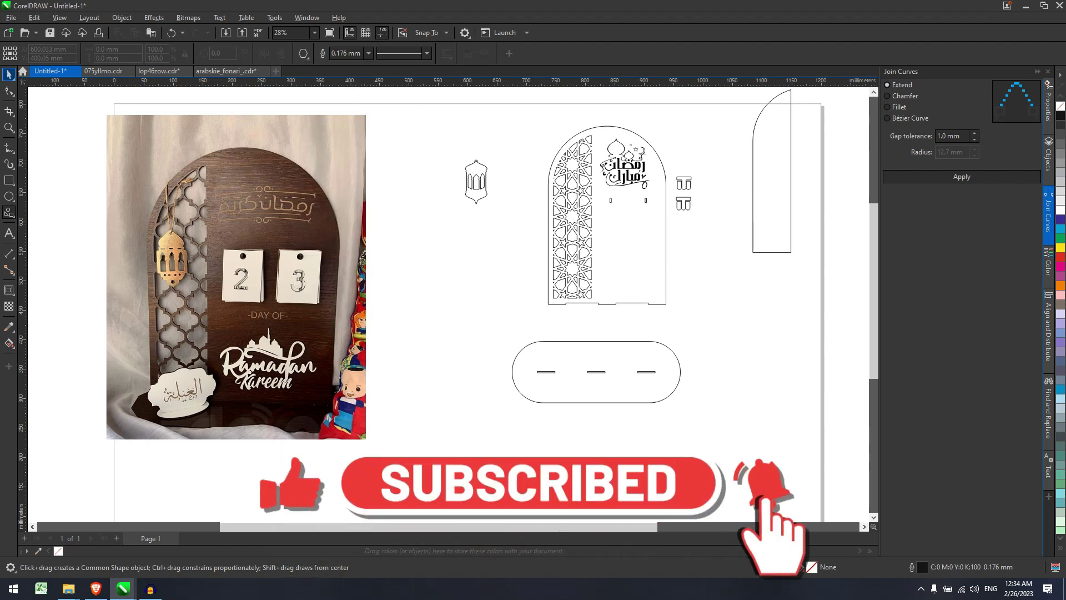
click(9, 74)
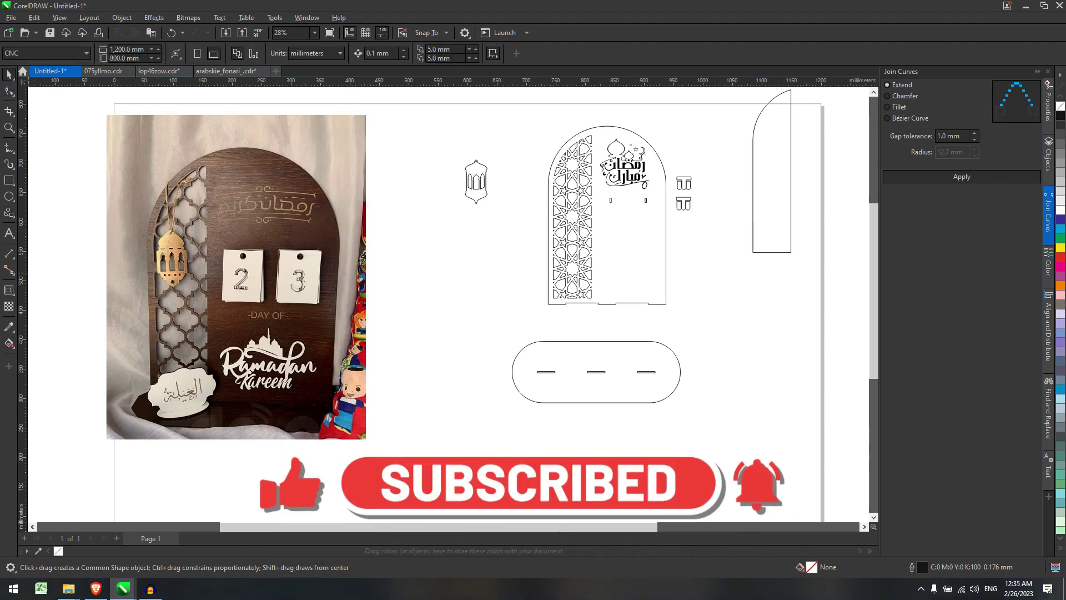
Step: Select the arched board together with its lattice, calligraphy, slots and the two pairs of hooks
scroll(506, 381, down, 1)
scroll(694, 344, up, 1)
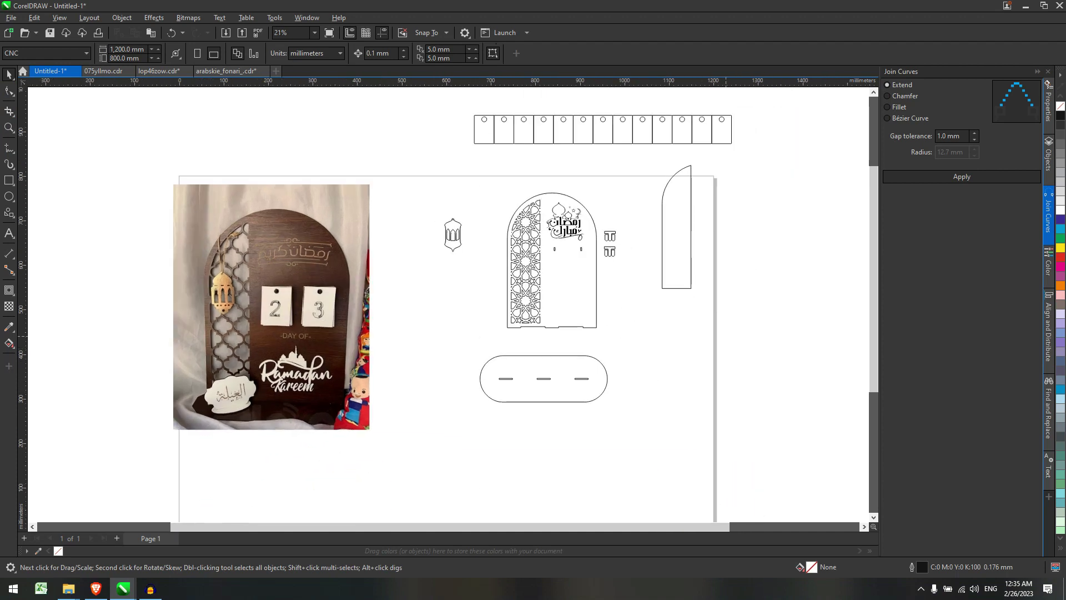
drag(613, 347, 630, 350)
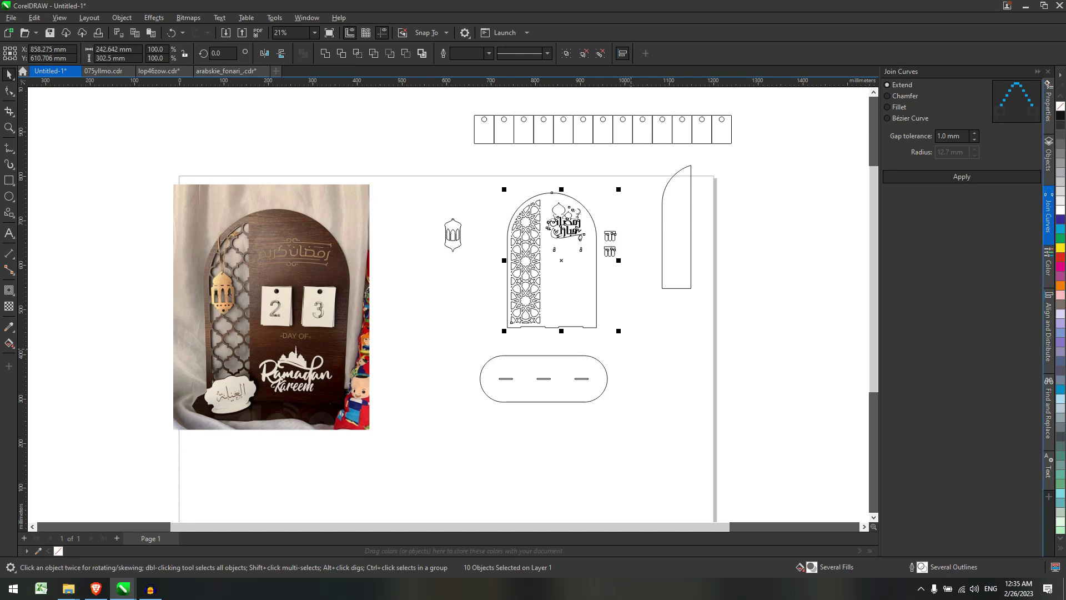